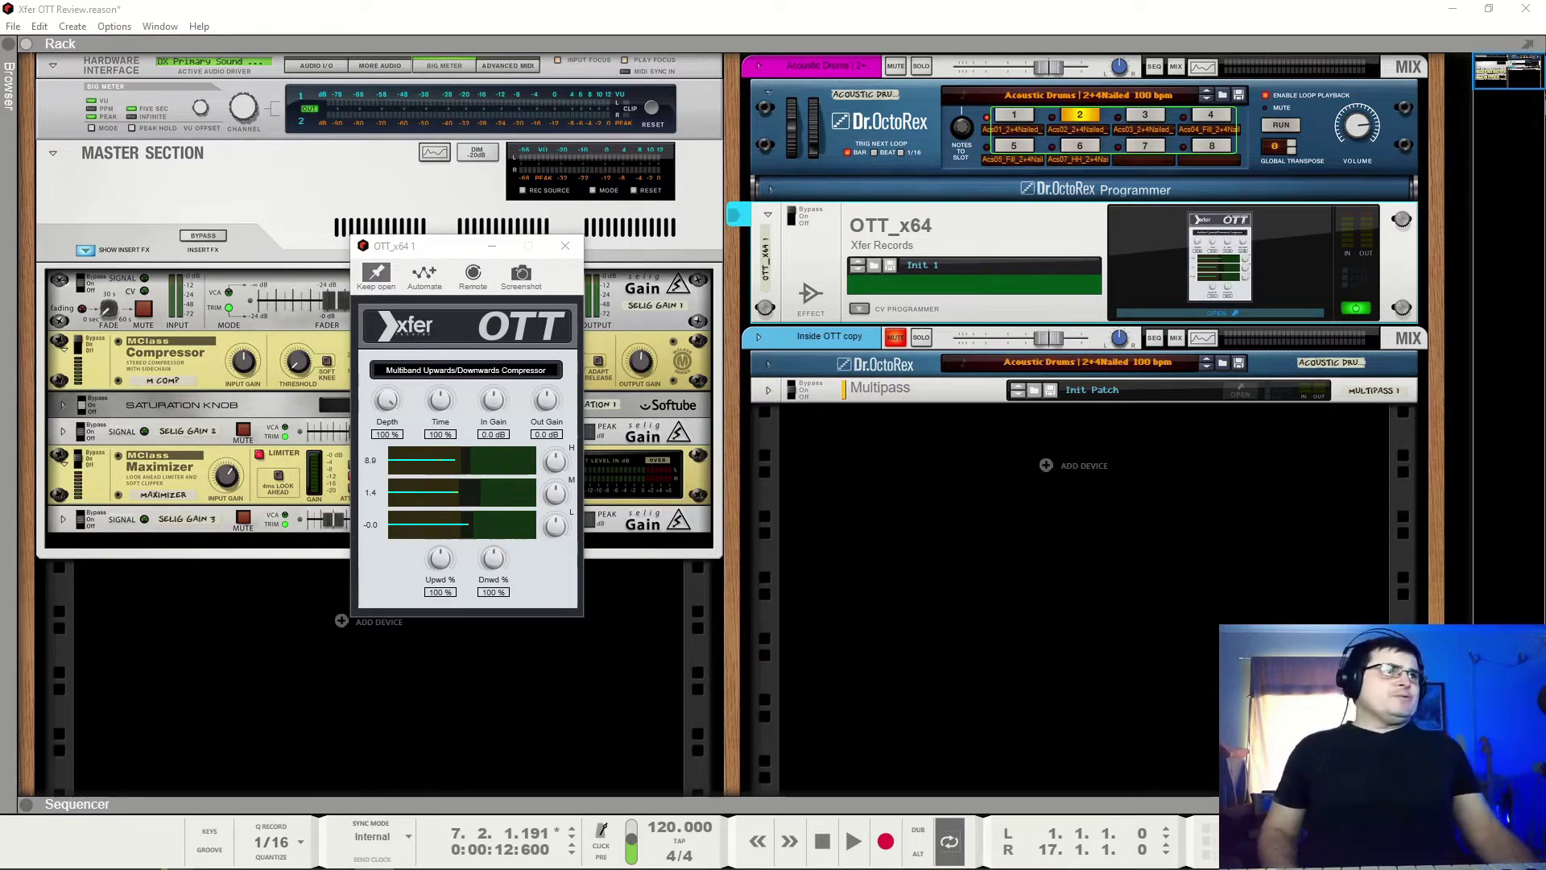
Play the acoustic drum loop while switching the OTT_x64 device from bypass to on
{"action": "left_click", "coordinate": [853, 842]}
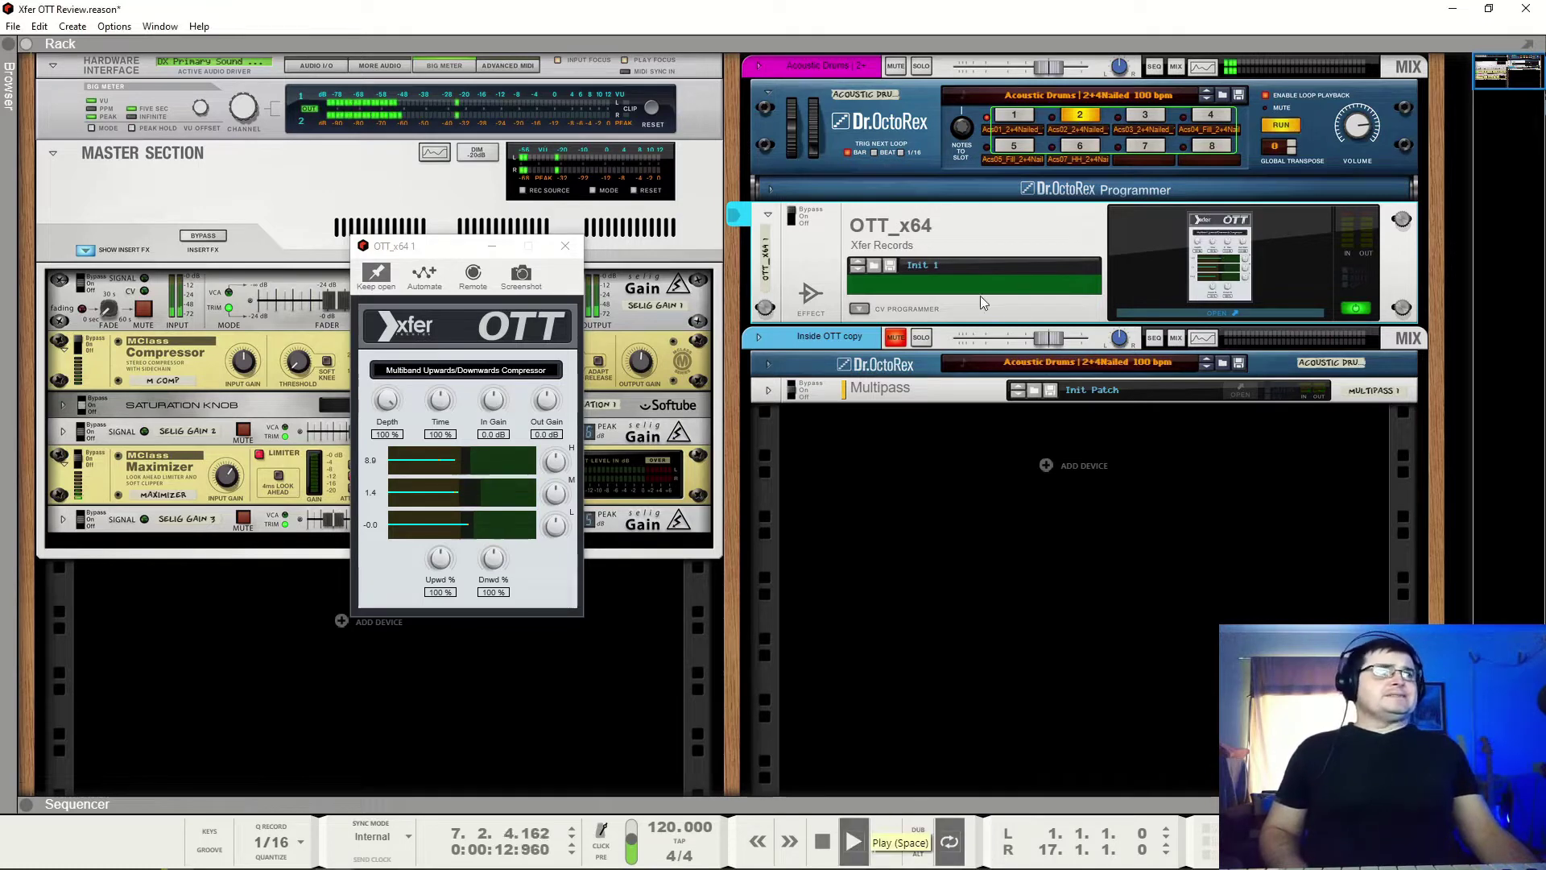
{"action": "left_click", "coordinate": [775, 213]}
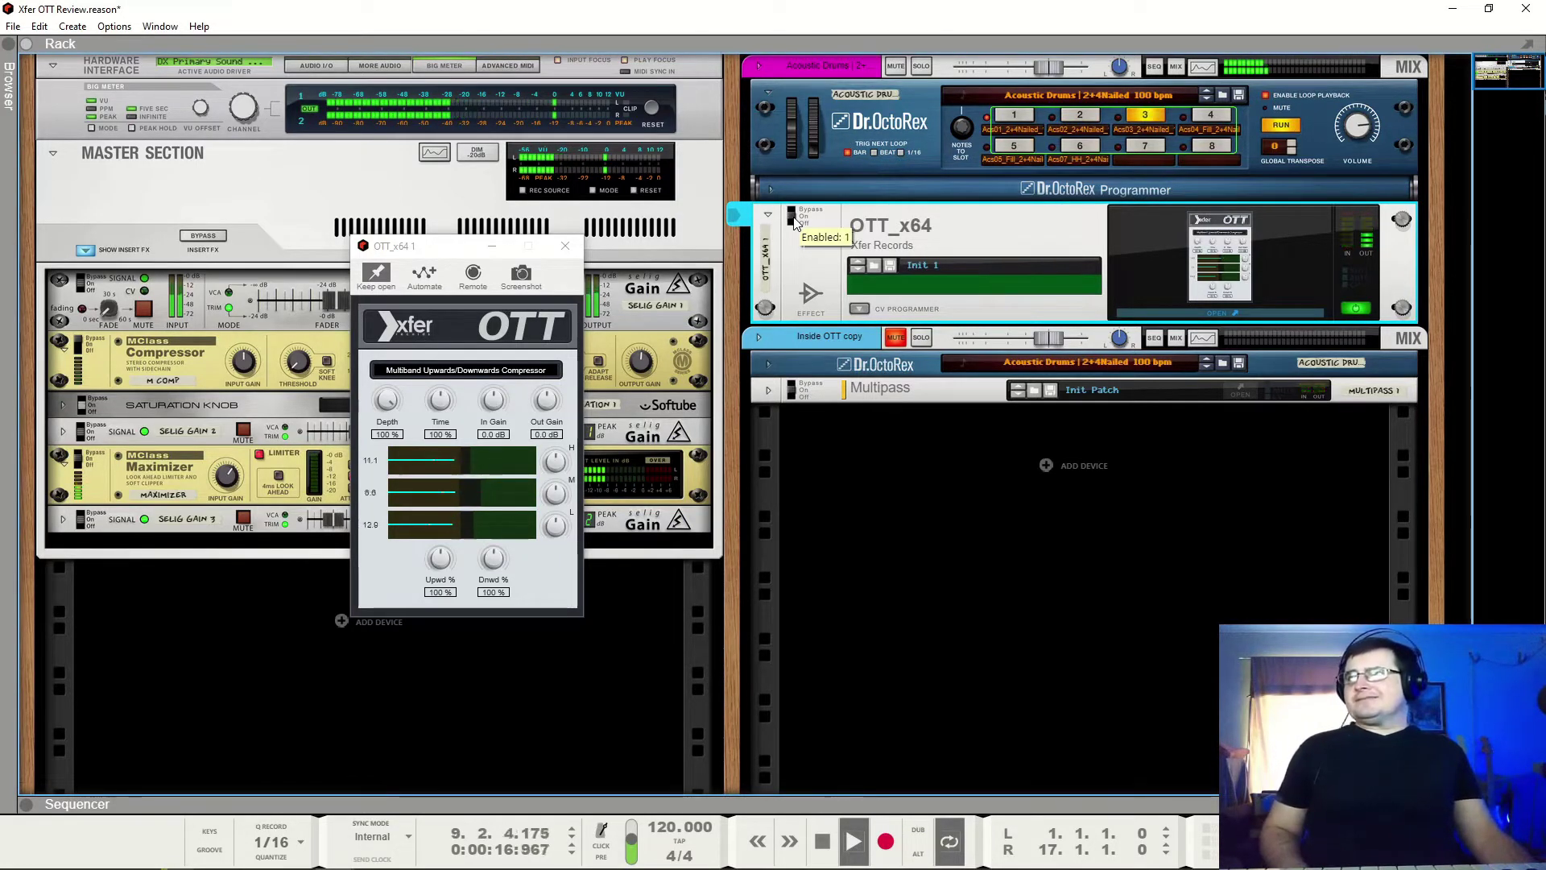
{"action": "key", "text": "space"}
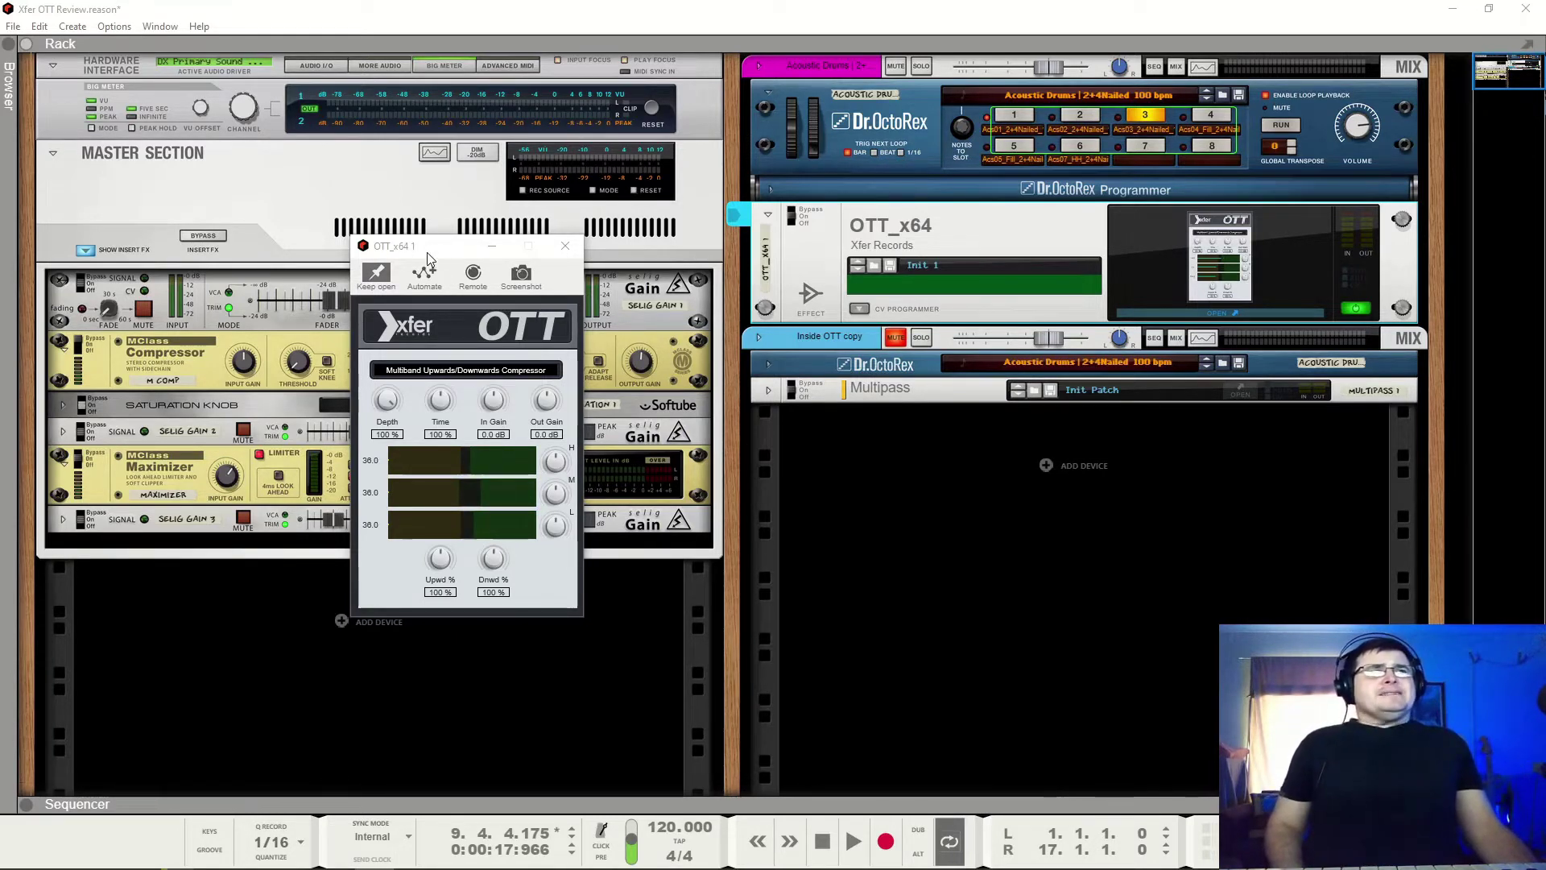
Move the OTT plugin window slightly and compare the drum loop with OTT_x64 bypassed and on
{"action": "left_click_drag", "start_coordinate": [426, 253], "coordinate": [415, 246]}
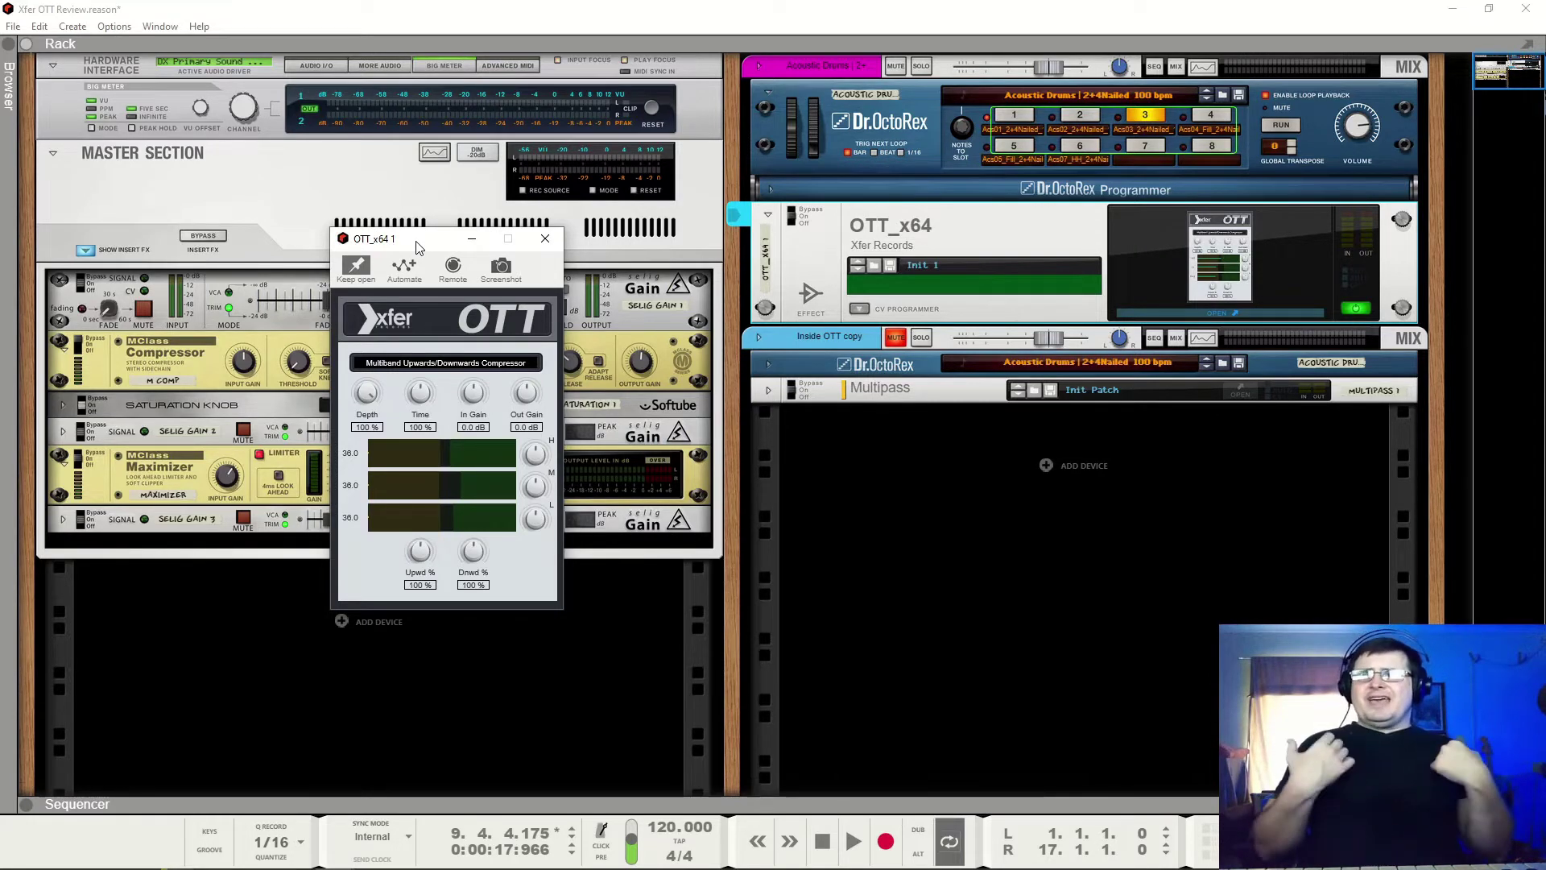
{"action": "left_click", "coordinate": [801, 207]}
{"action": "left_click", "coordinate": [793, 217]}
{"action": "key", "text": "space"}
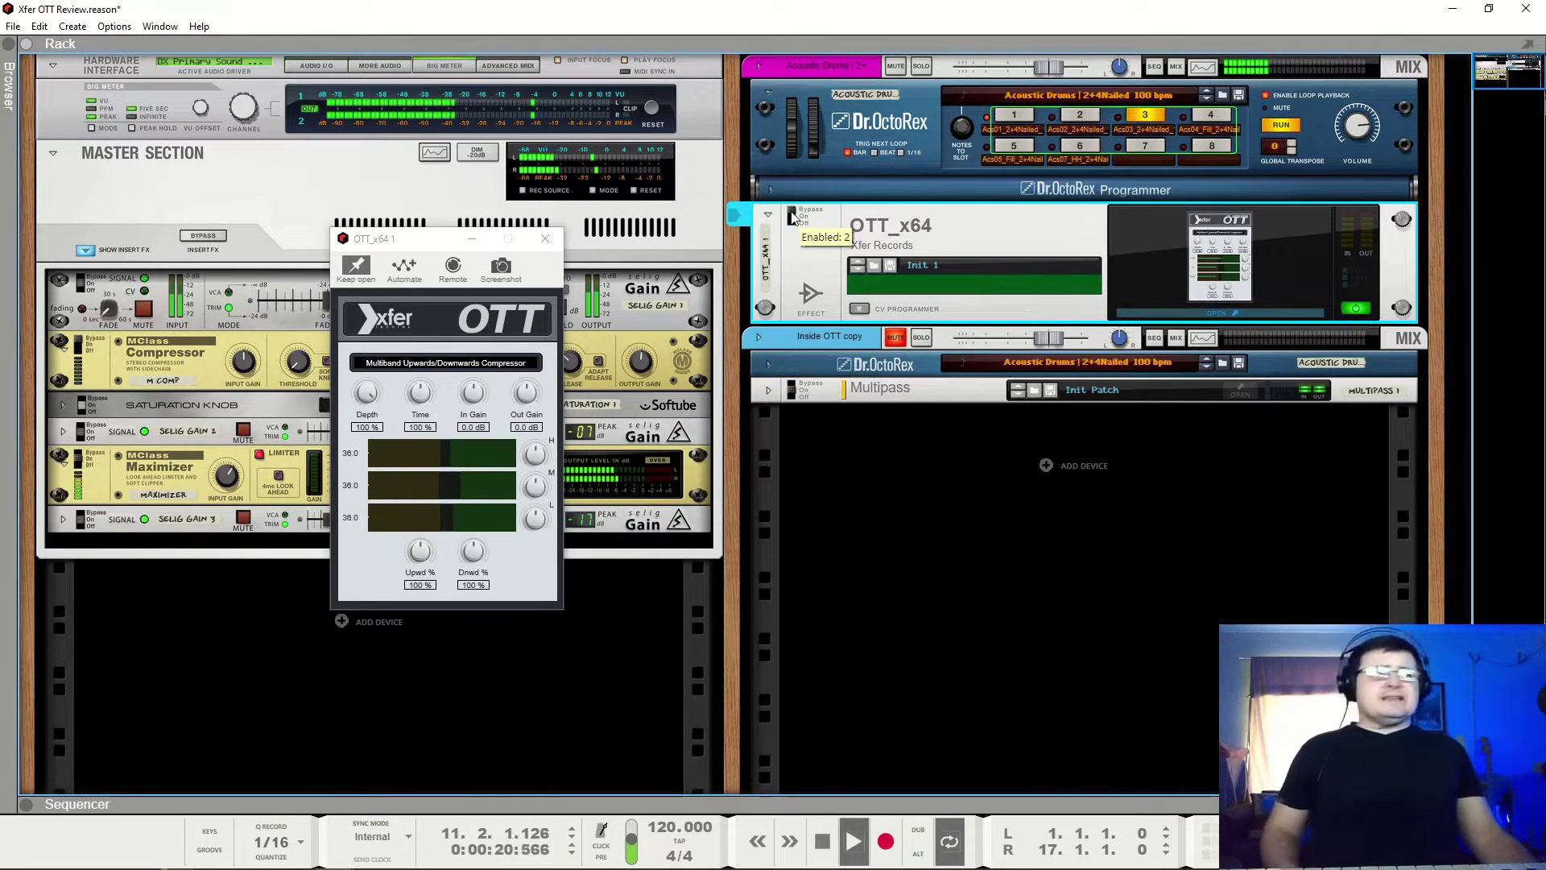
{"action": "left_click", "coordinate": [794, 216]}
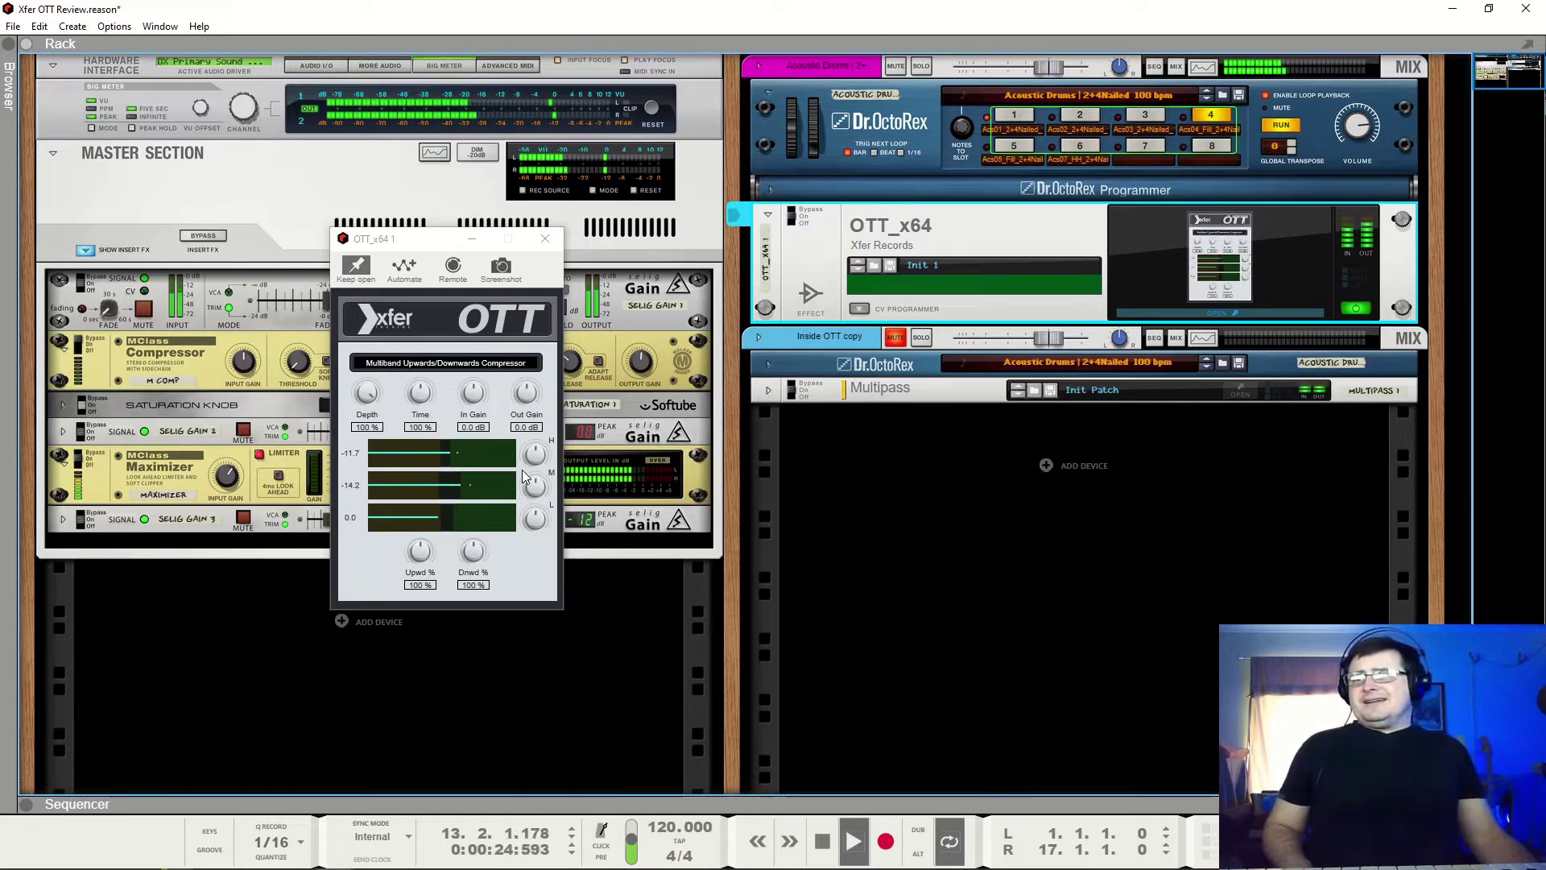
{"action": "key", "text": "space"}
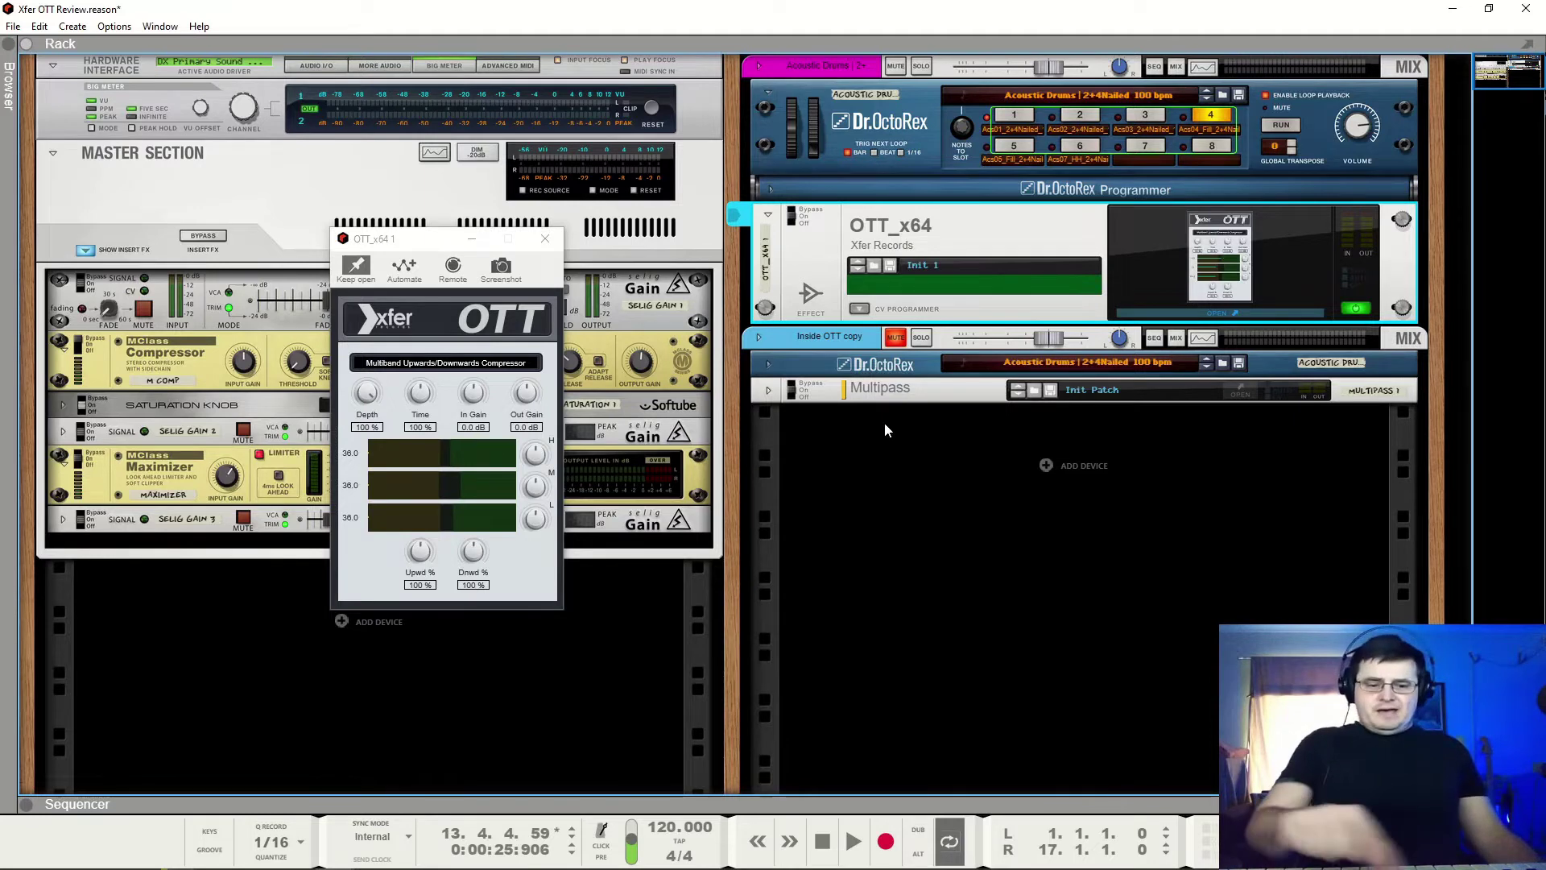
Try OTT's Time at 282 % on the drum loop and return it to 100 %
{"action": "key", "text": "space"}
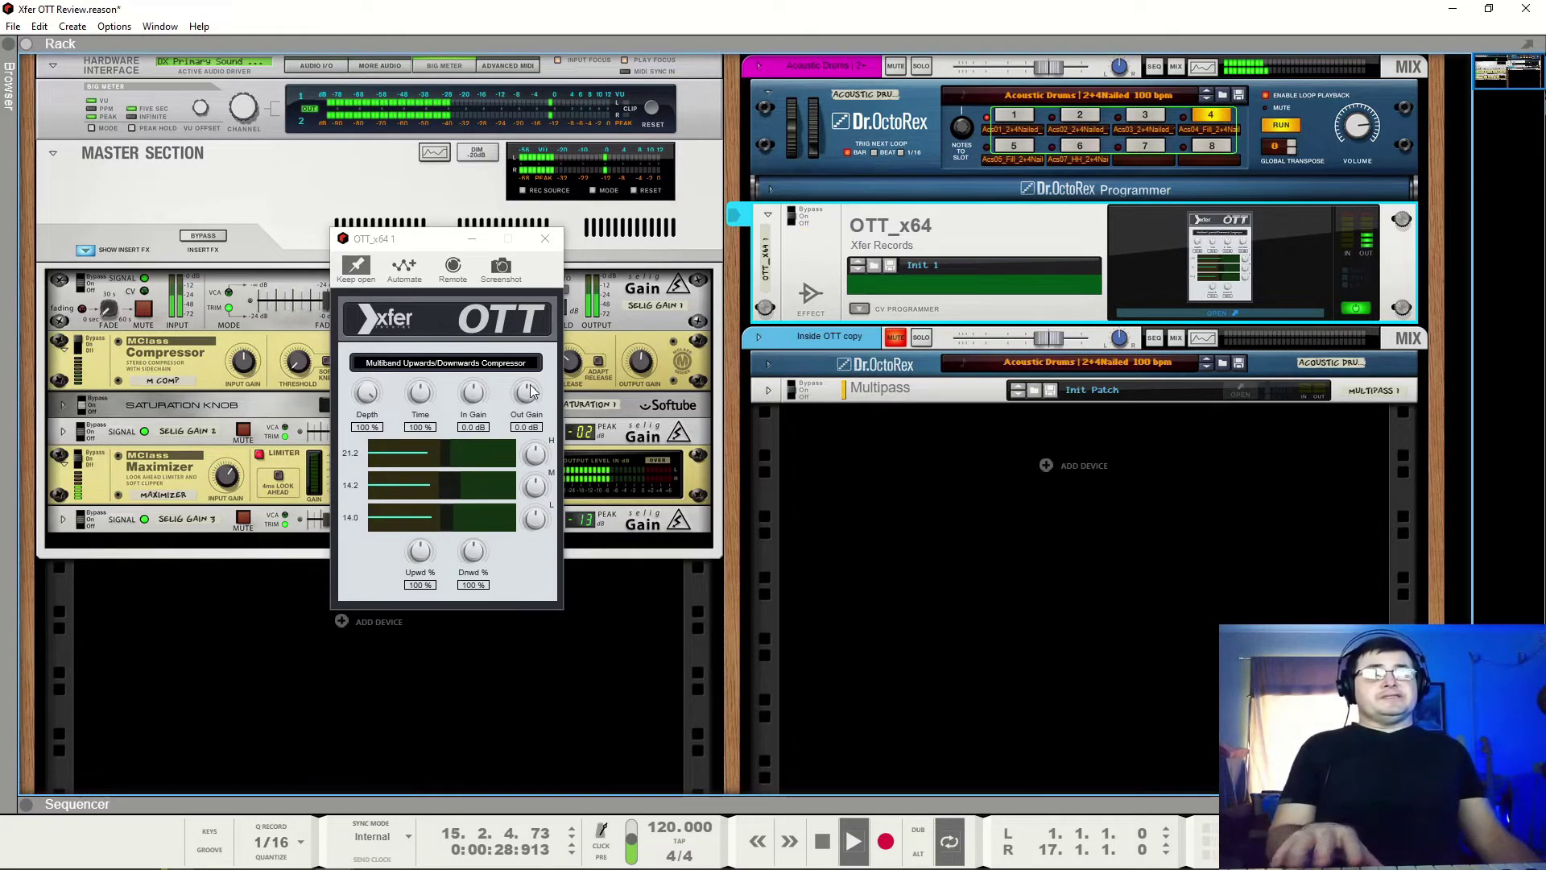
{"action": "left_click_drag", "start_coordinate": [367, 393], "coordinate": [424, 393]}
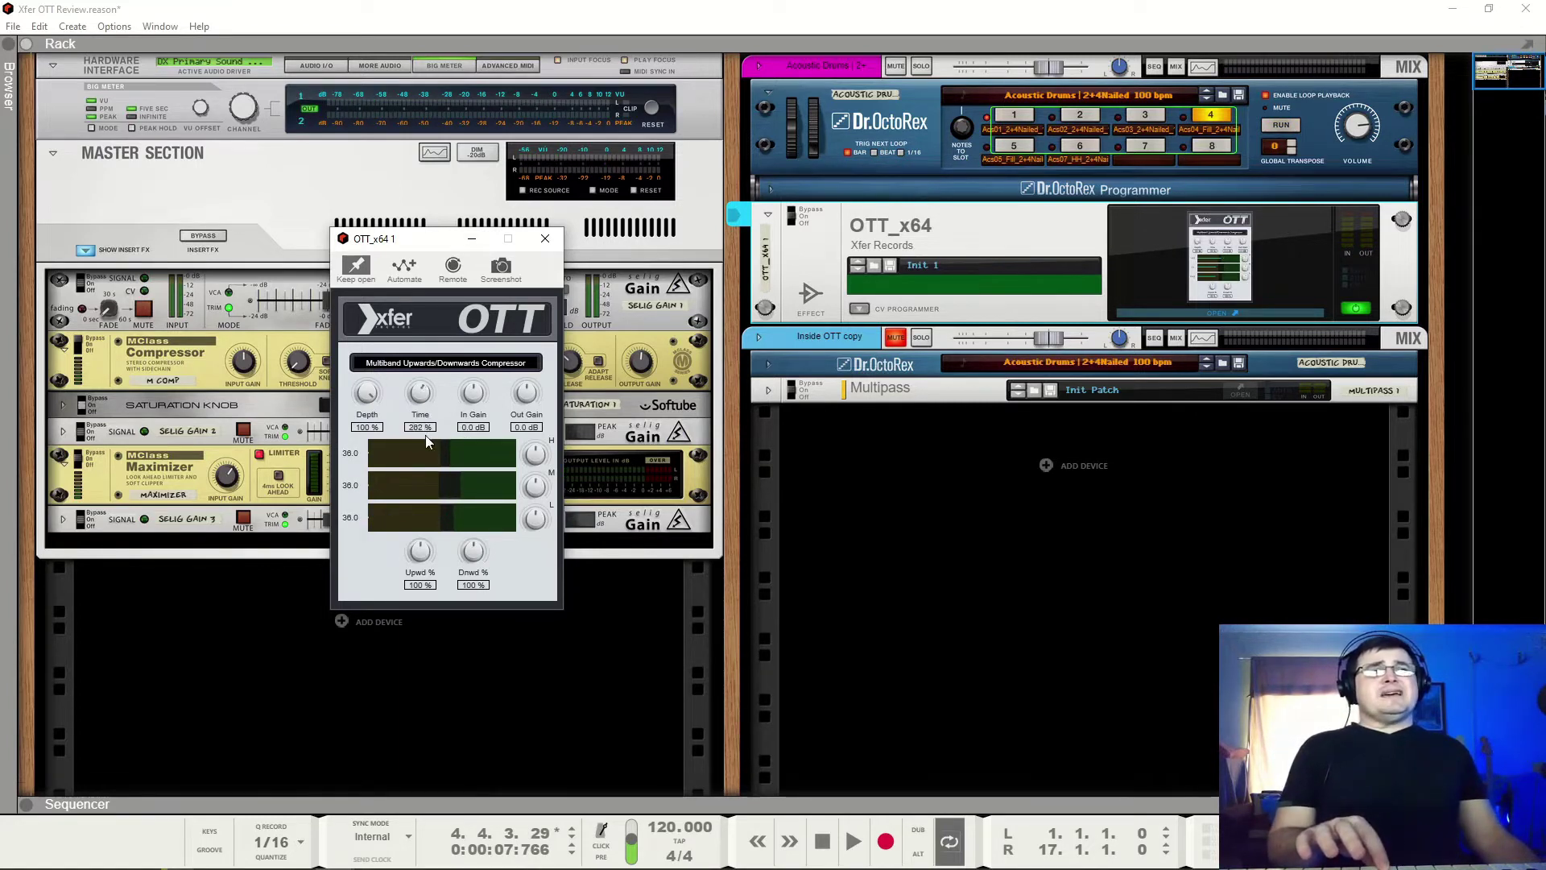
{"action": "left_click_drag", "start_coordinate": [427, 443], "coordinate": [428, 454]}
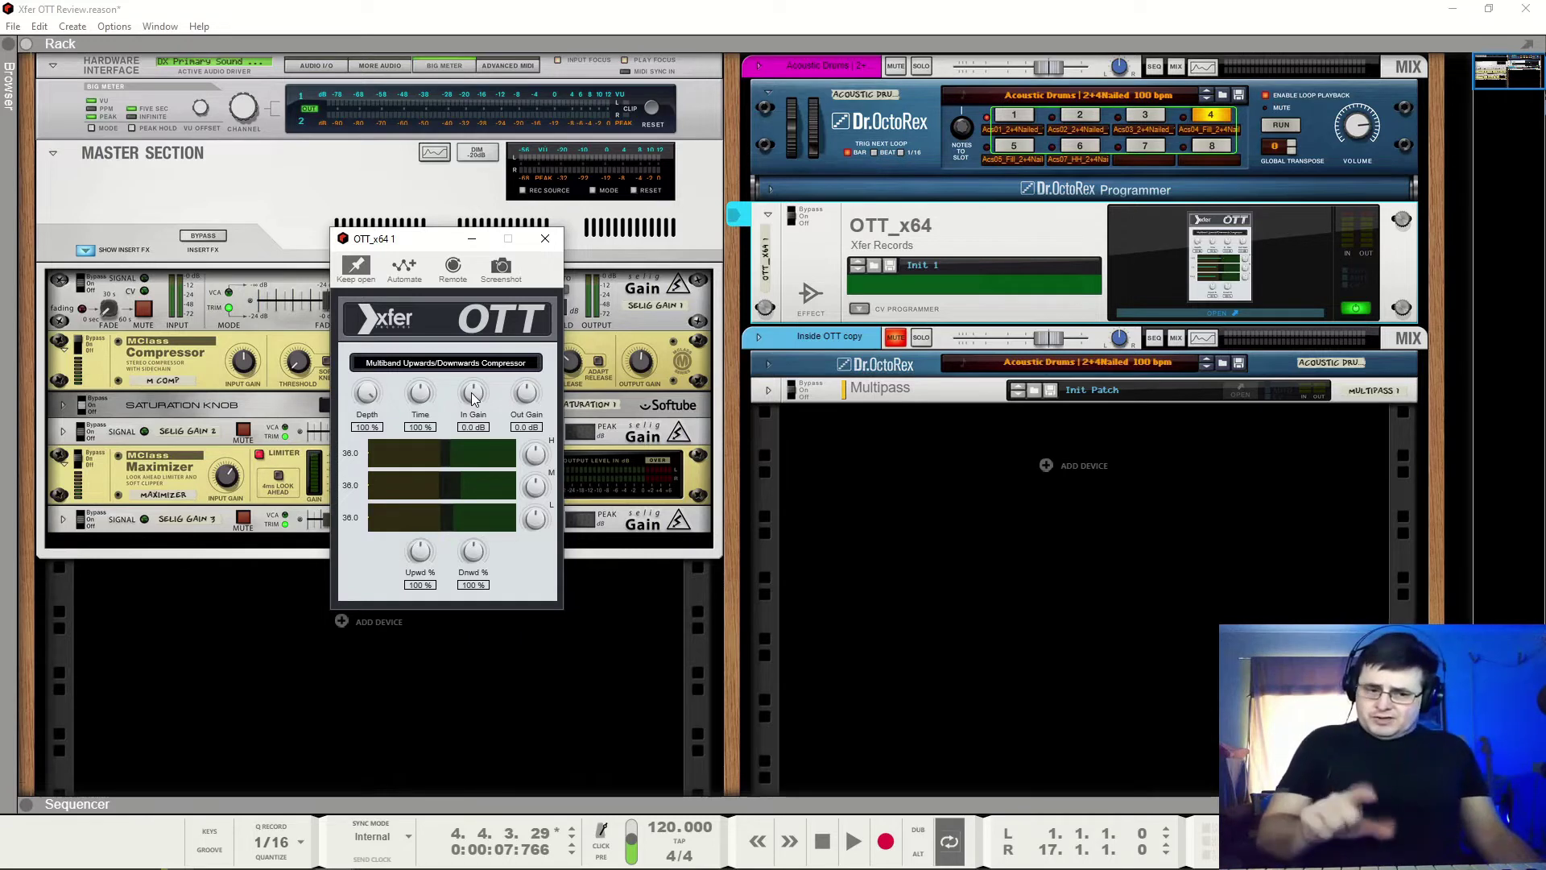
Play the drum loop with OTT_x64 bypassed and on, and examine its input and output levels
{"action": "key", "text": "space"}
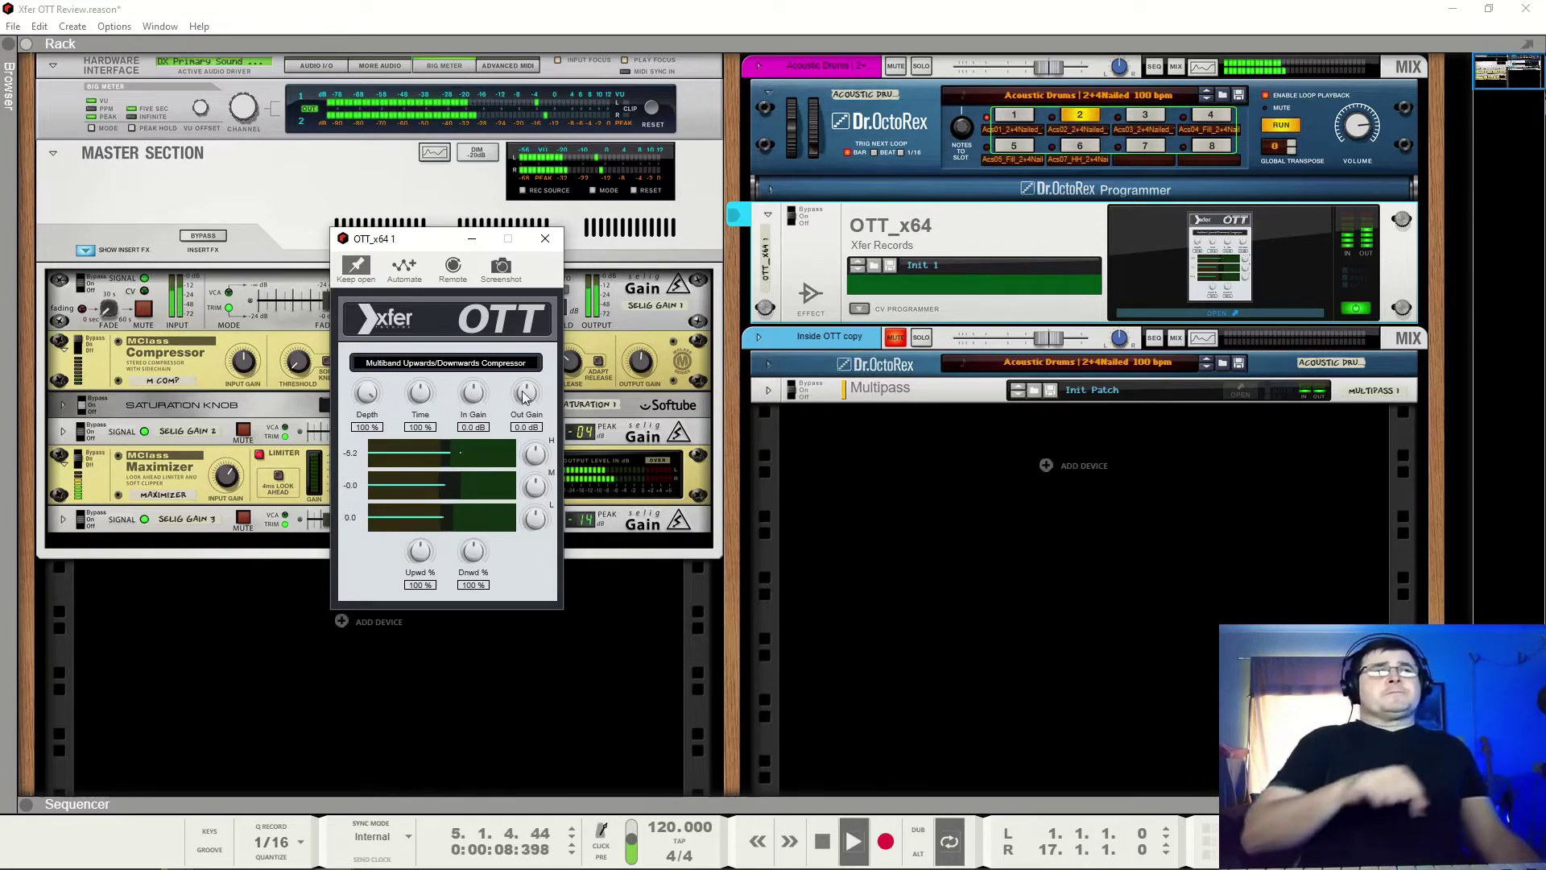
{"action": "left_click", "coordinate": [809, 196]}
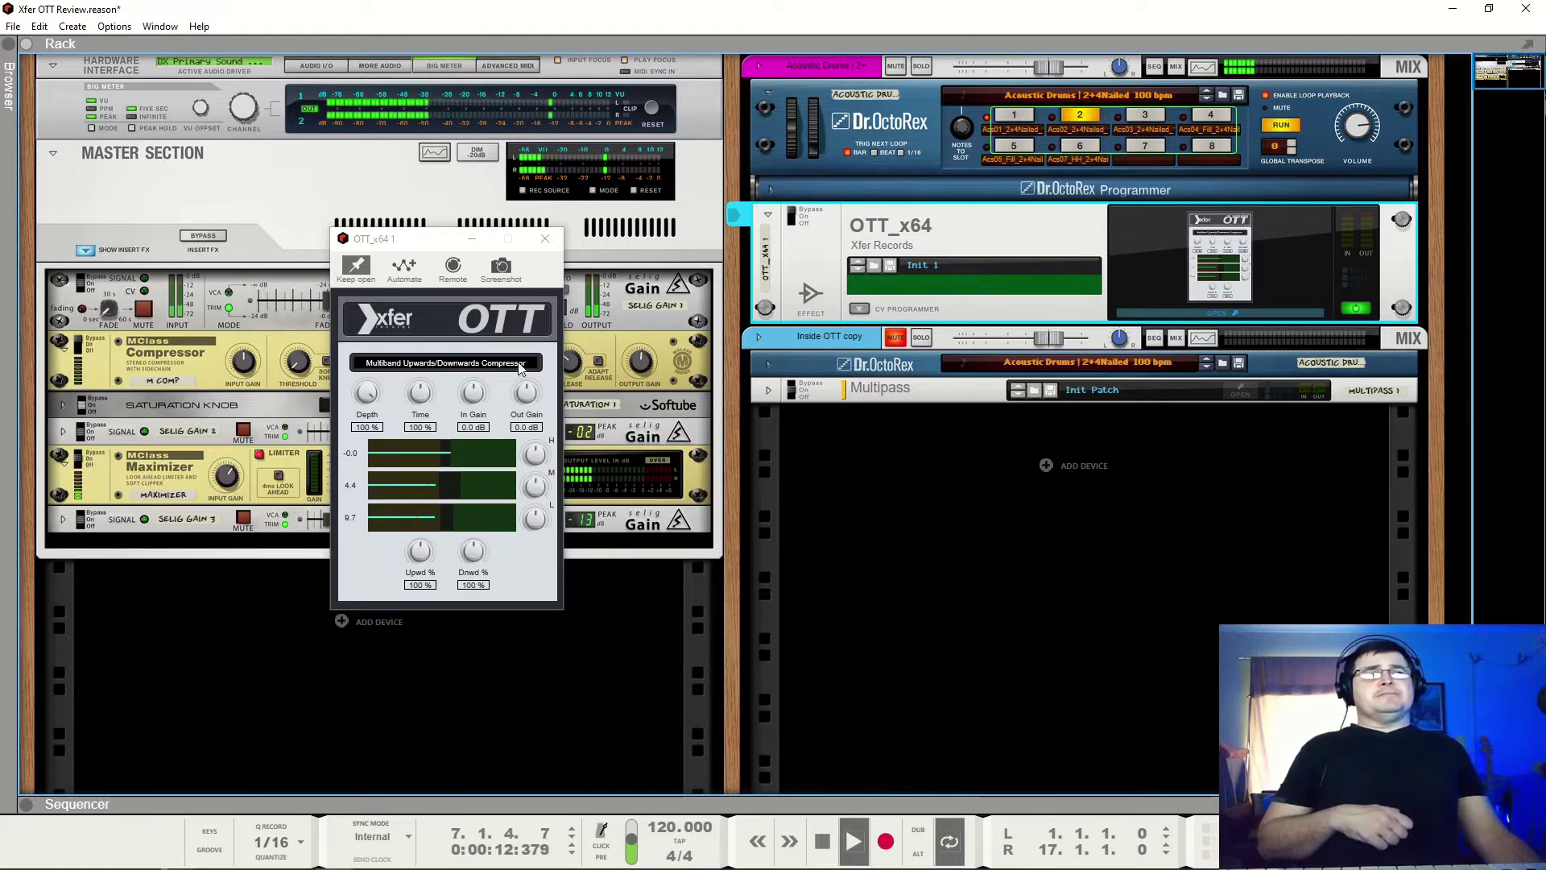
{"action": "left_click", "coordinate": [793, 223]}
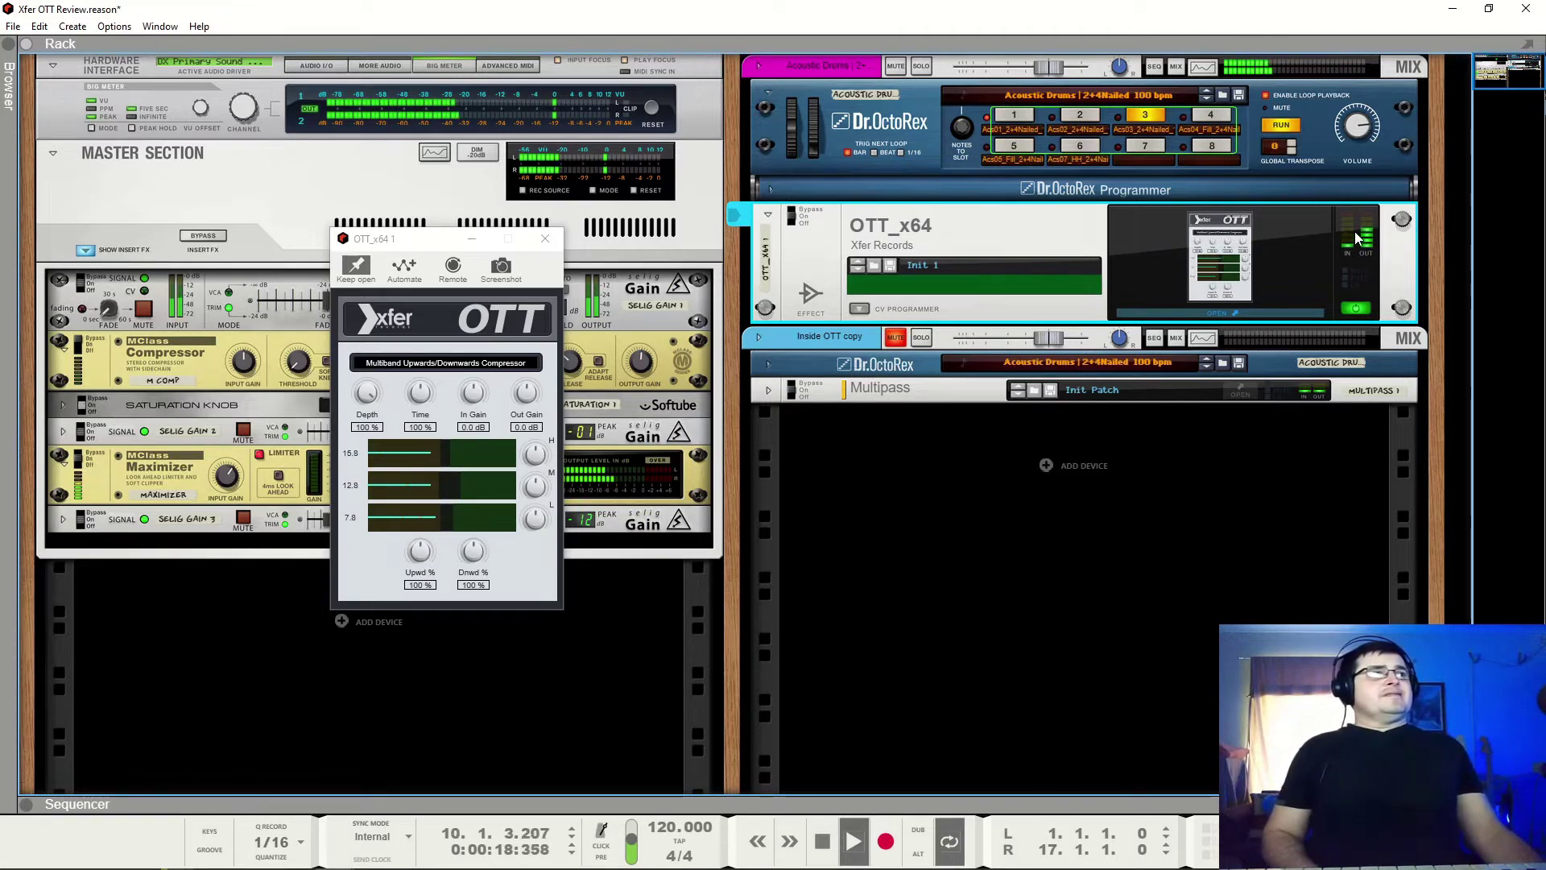
{"action": "key", "text": "space"}
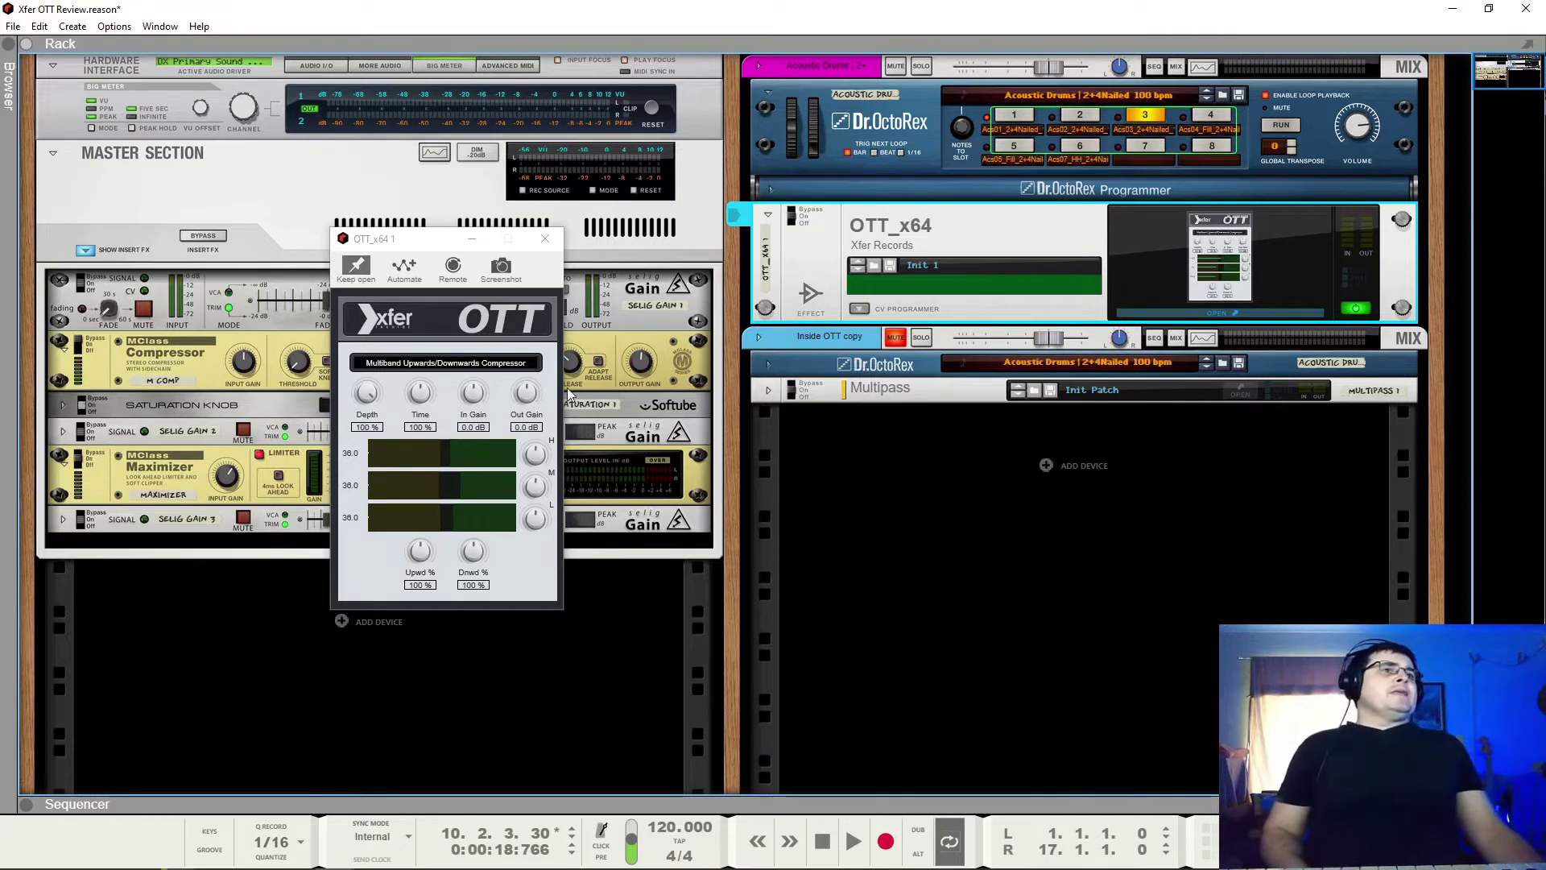
Try OTT's Out Gain at -5.4 dB, comparing the loop with the device bypassed and on, and return the gain to 0.0 dB
{"action": "left_click", "coordinate": [527, 395]}
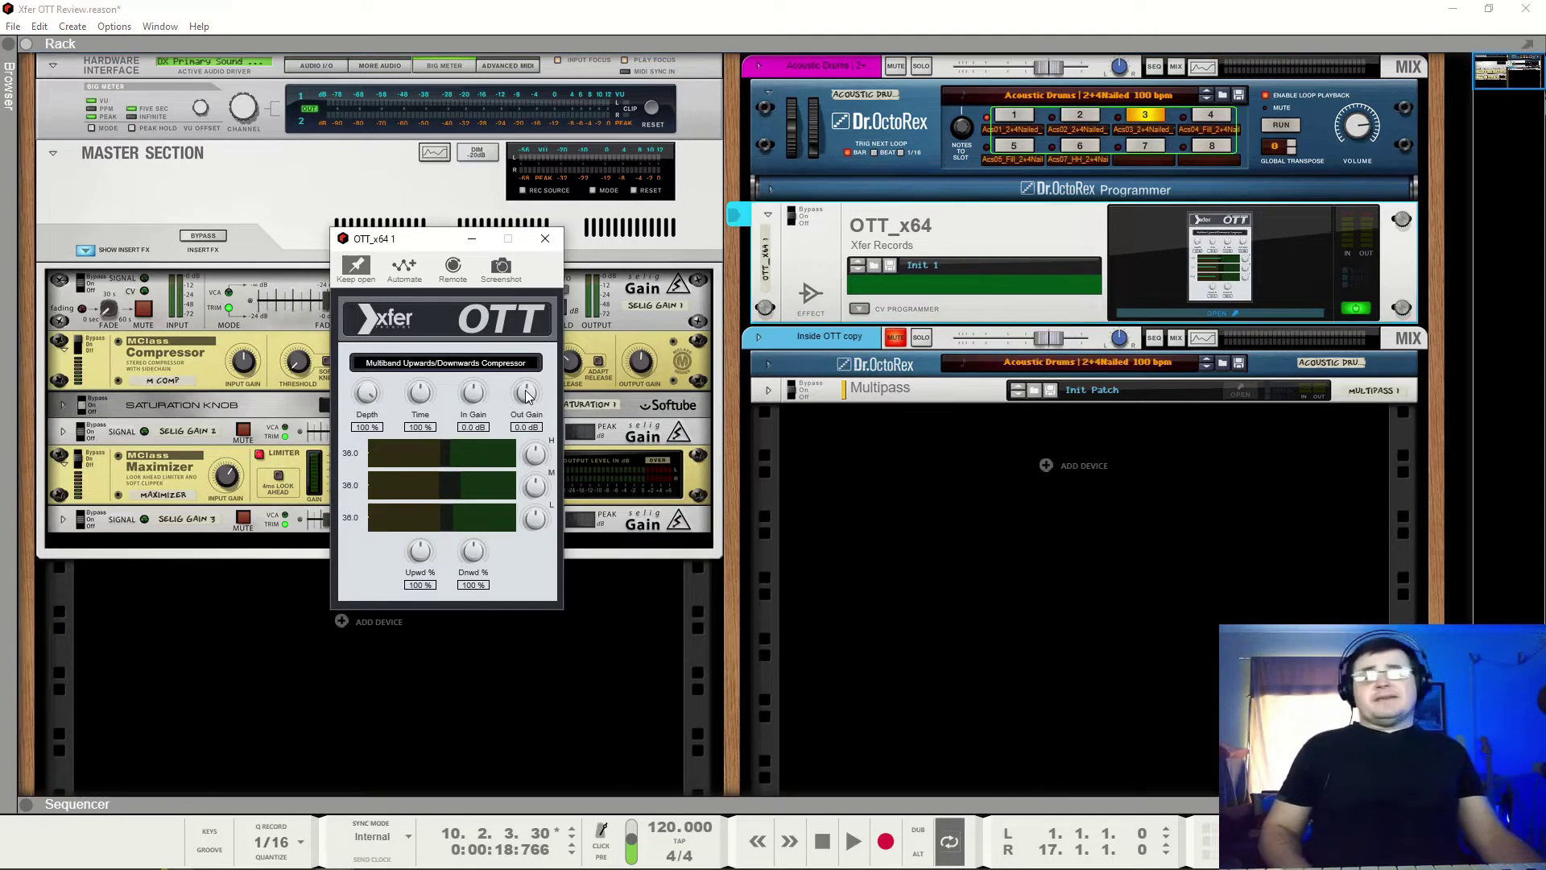
{"action": "left_click_drag", "start_coordinate": [526, 395], "coordinate": [531, 413]}
{"action": "key", "text": "space"}
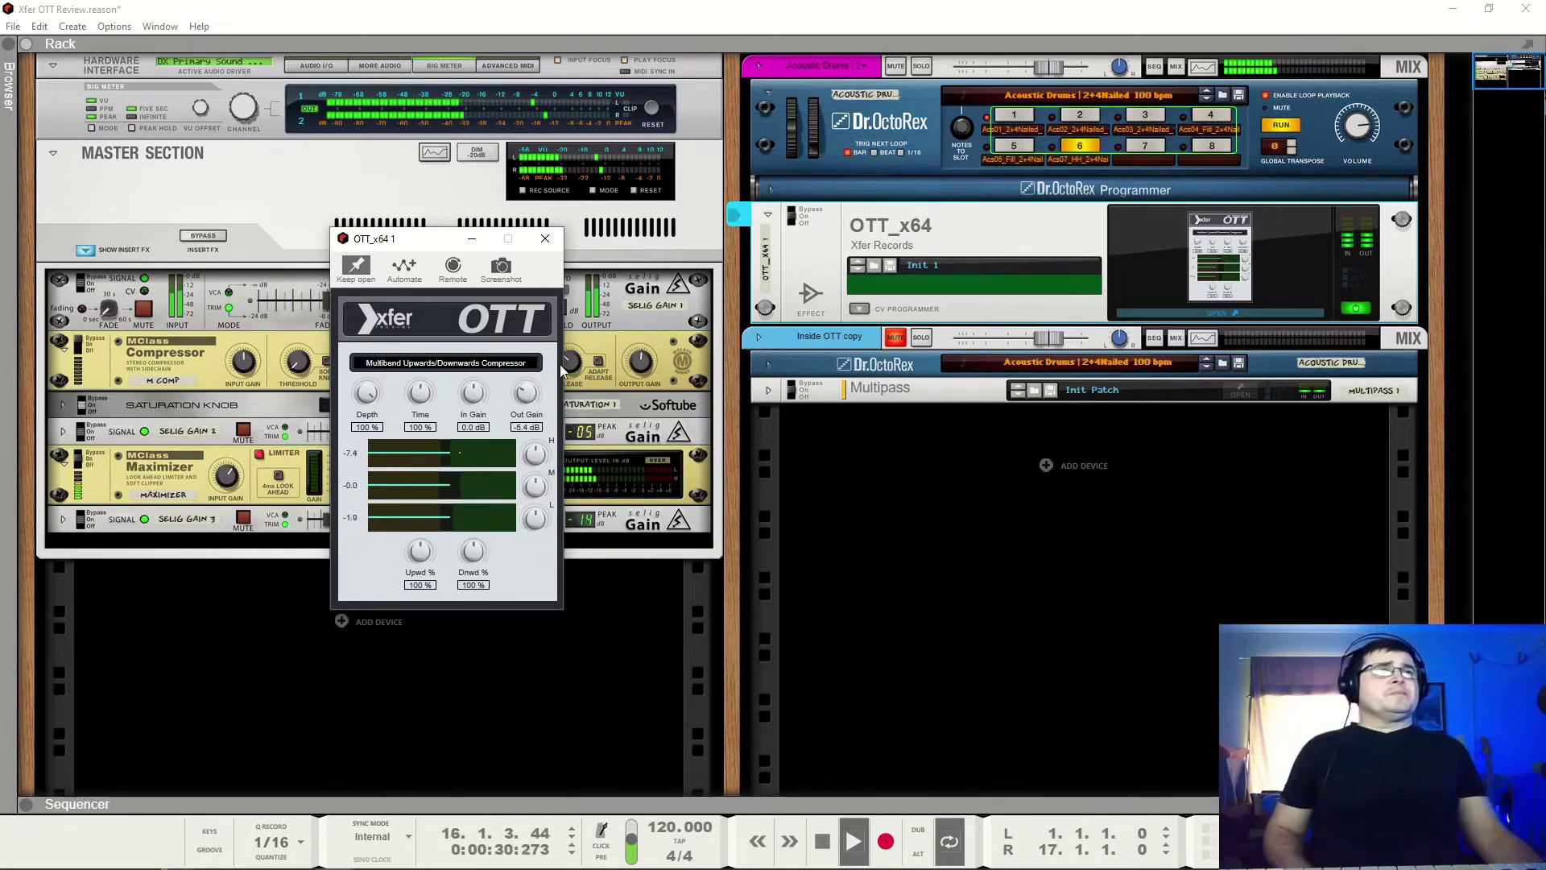
{"action": "left_click", "coordinate": [800, 208]}
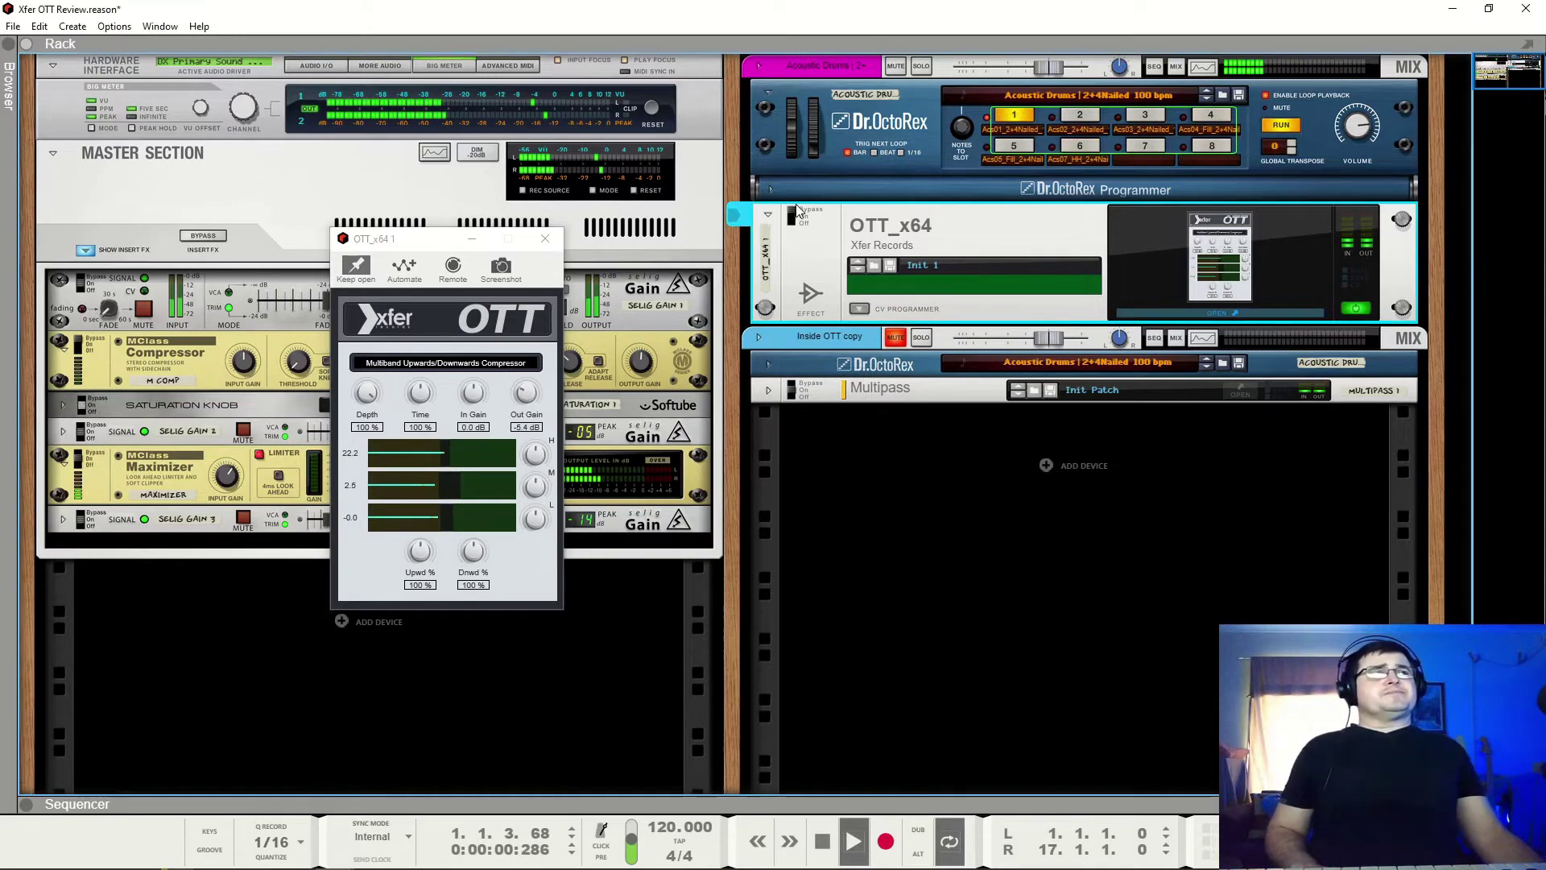
{"action": "left_click", "coordinate": [796, 219]}
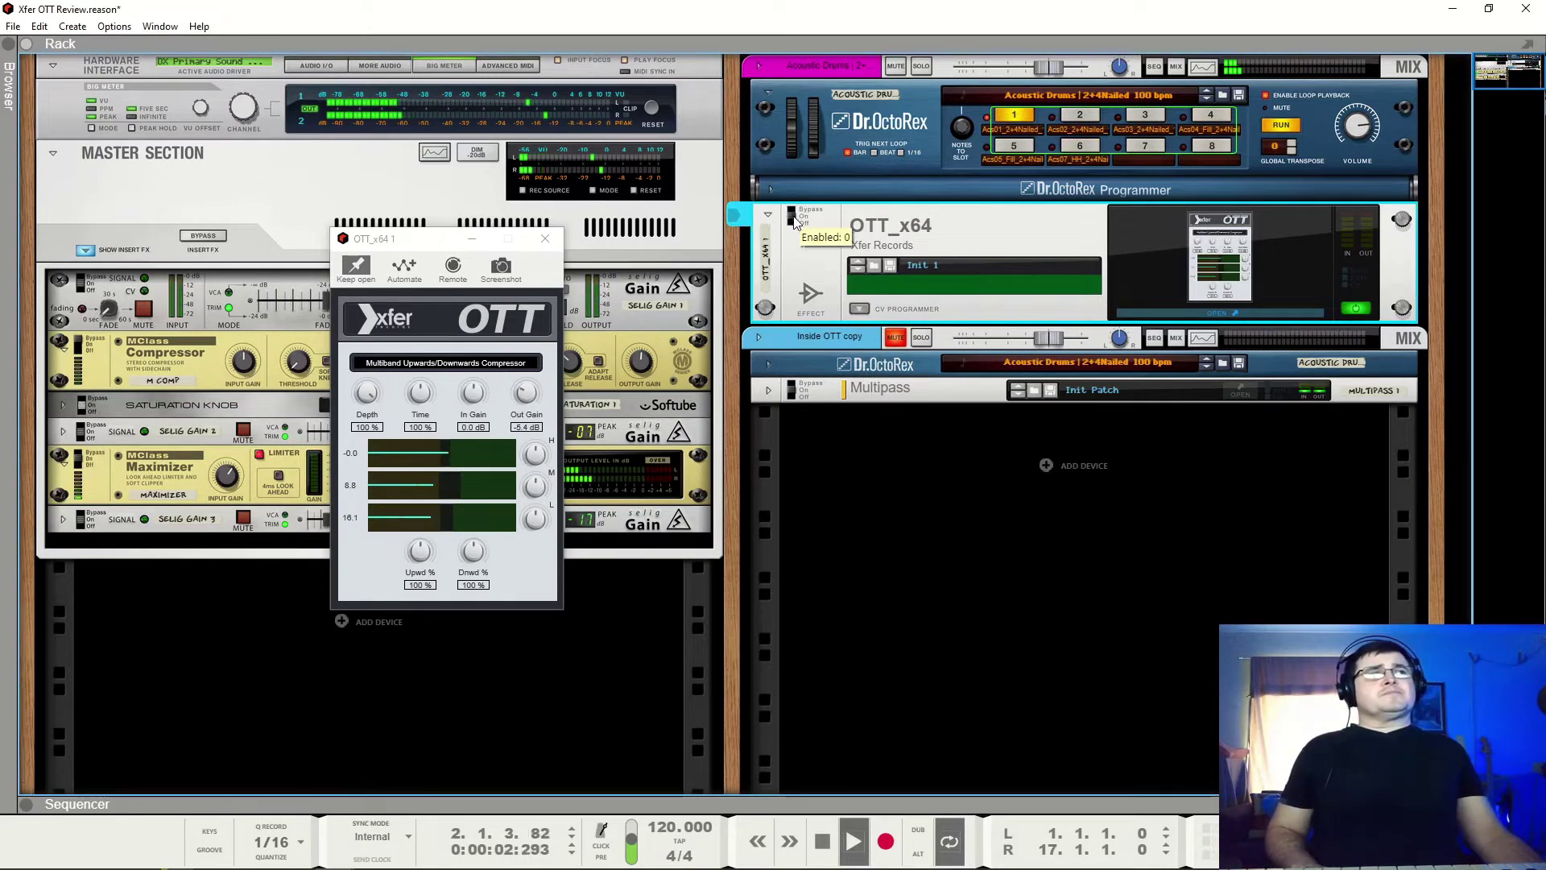
{"action": "left_click", "coordinate": [801, 211]}
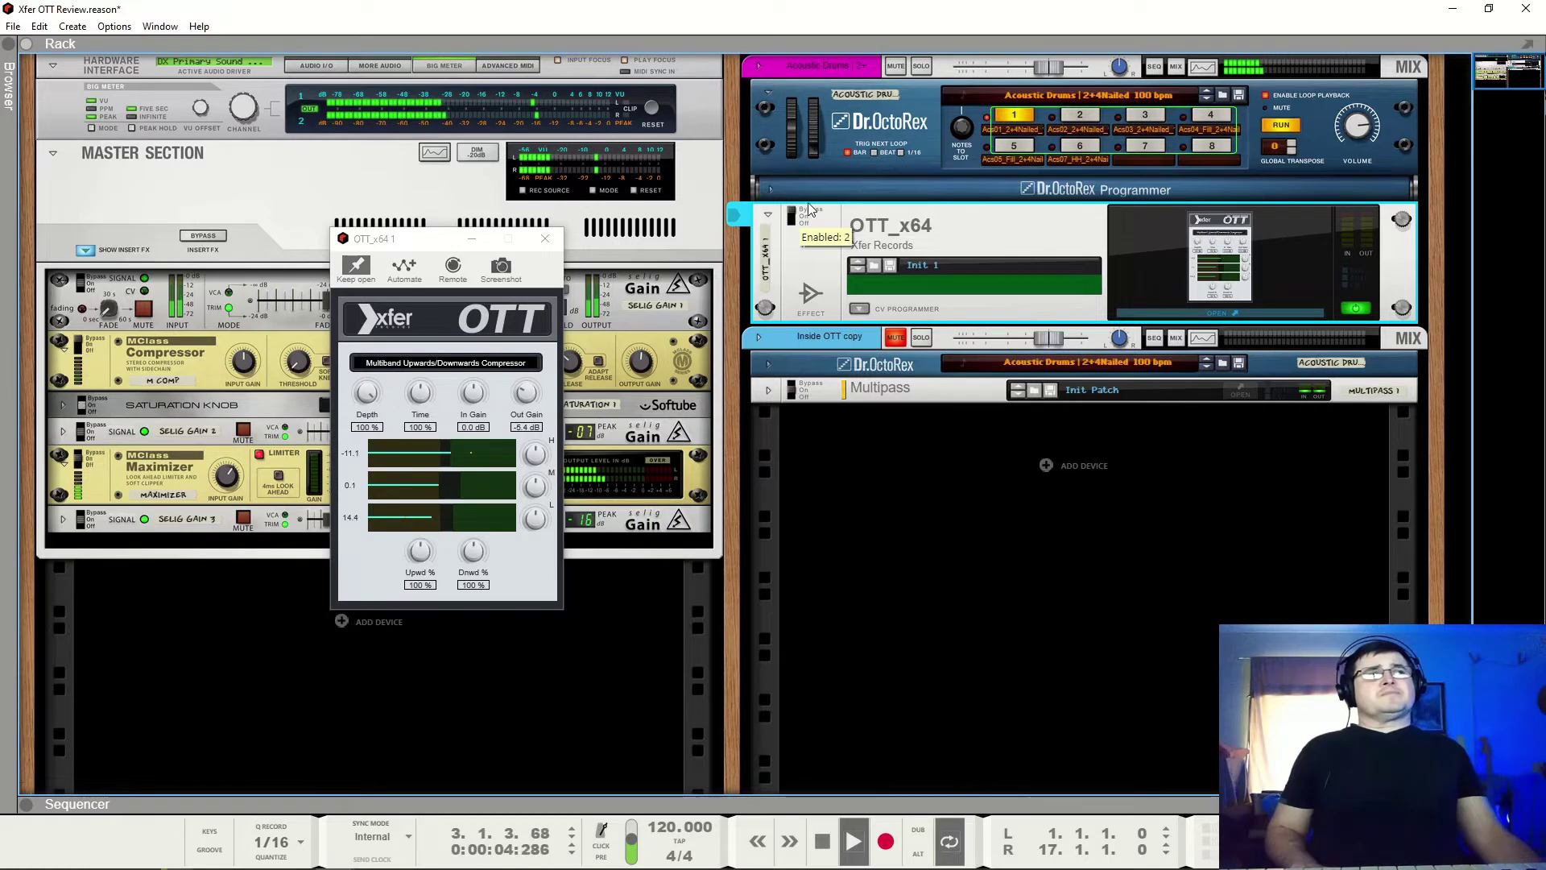
{"action": "left_click", "coordinate": [809, 221]}
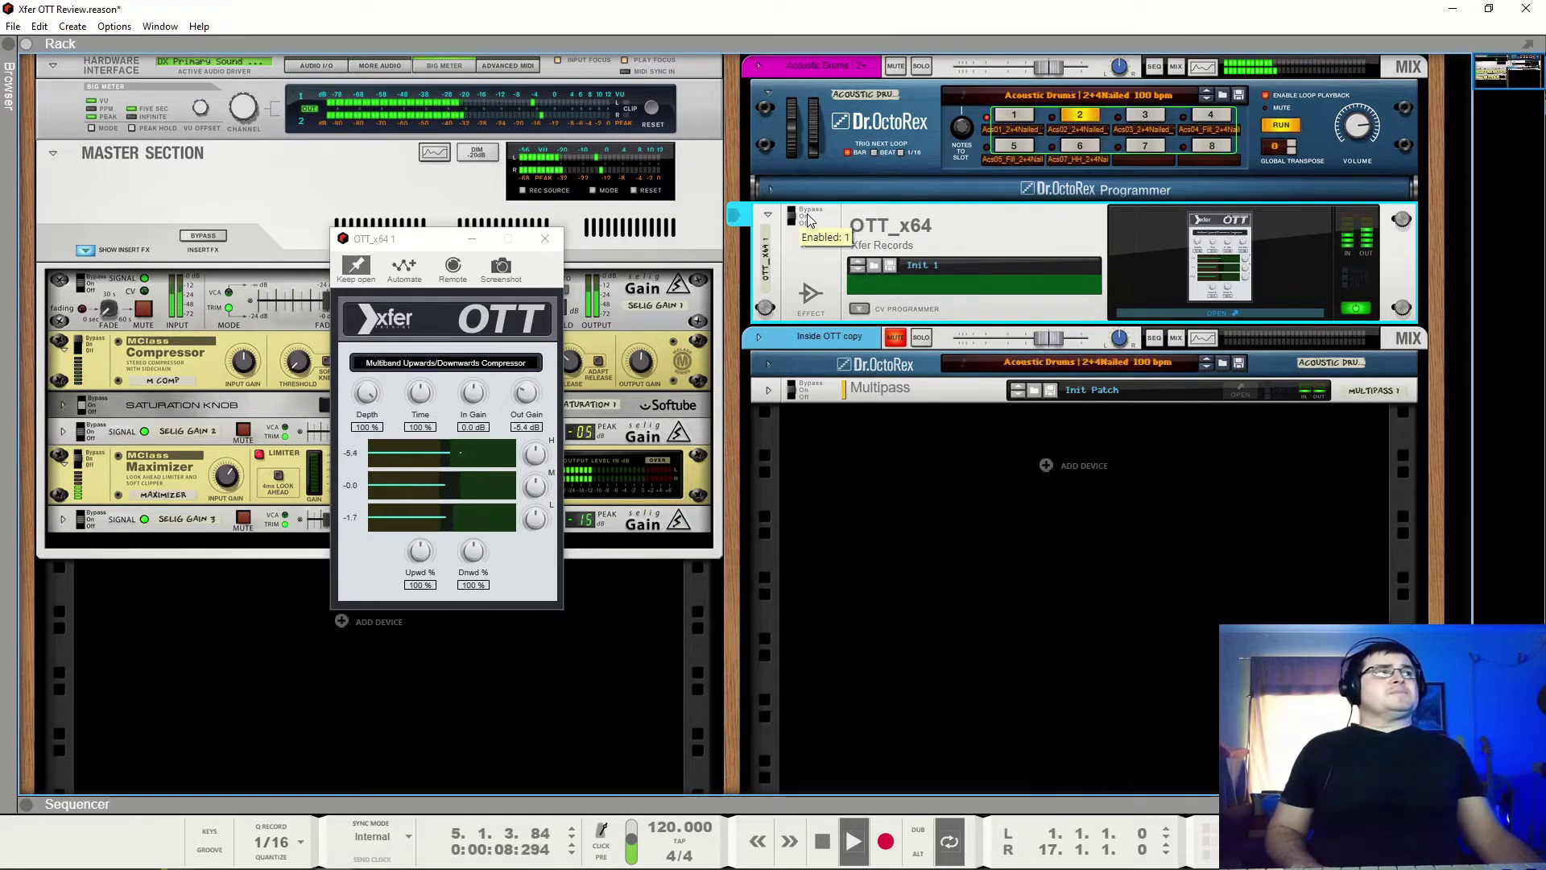
{"action": "key", "text": "space"}
{"action": "left_click", "coordinate": [530, 393]}
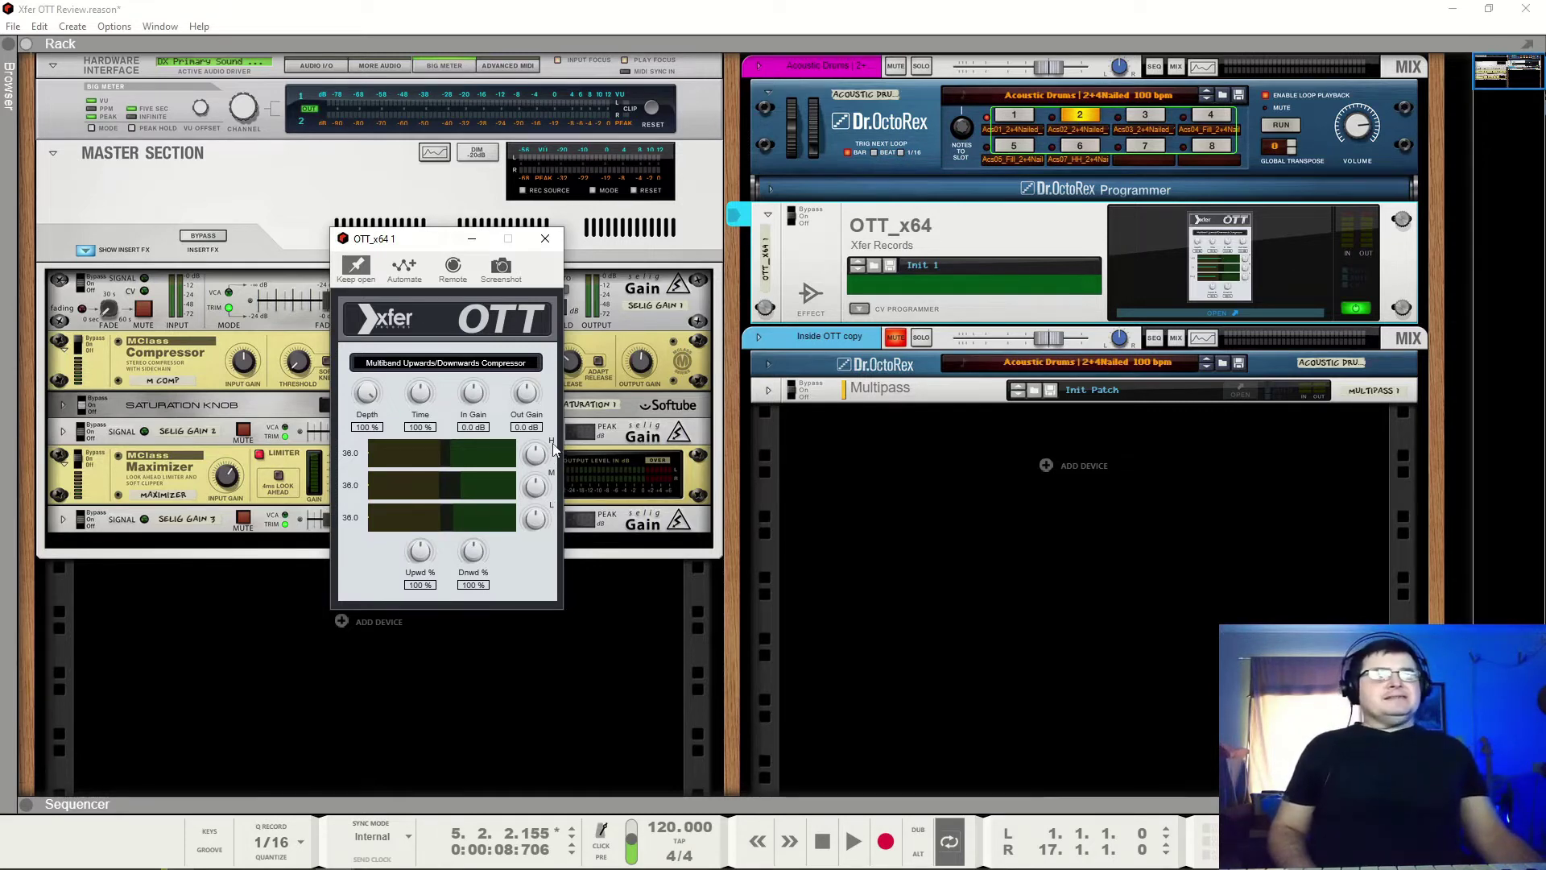
Select the MClass Compressor in the master section and audition the drum loop with different OTT band gains
{"action": "key", "text": "space"}
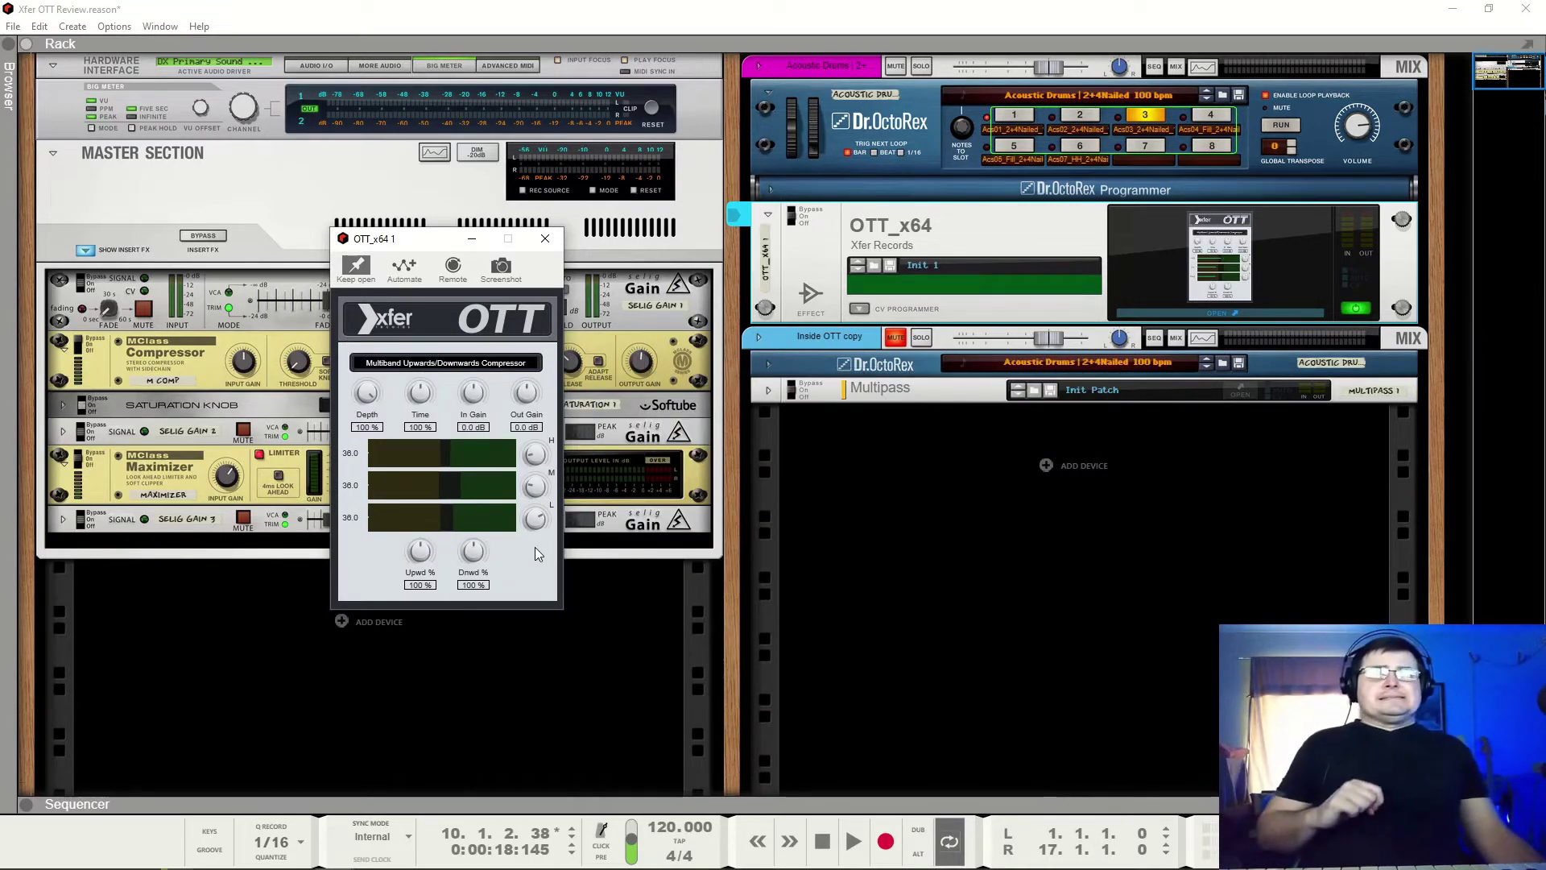
{"action": "left_click", "coordinate": [86, 351]}
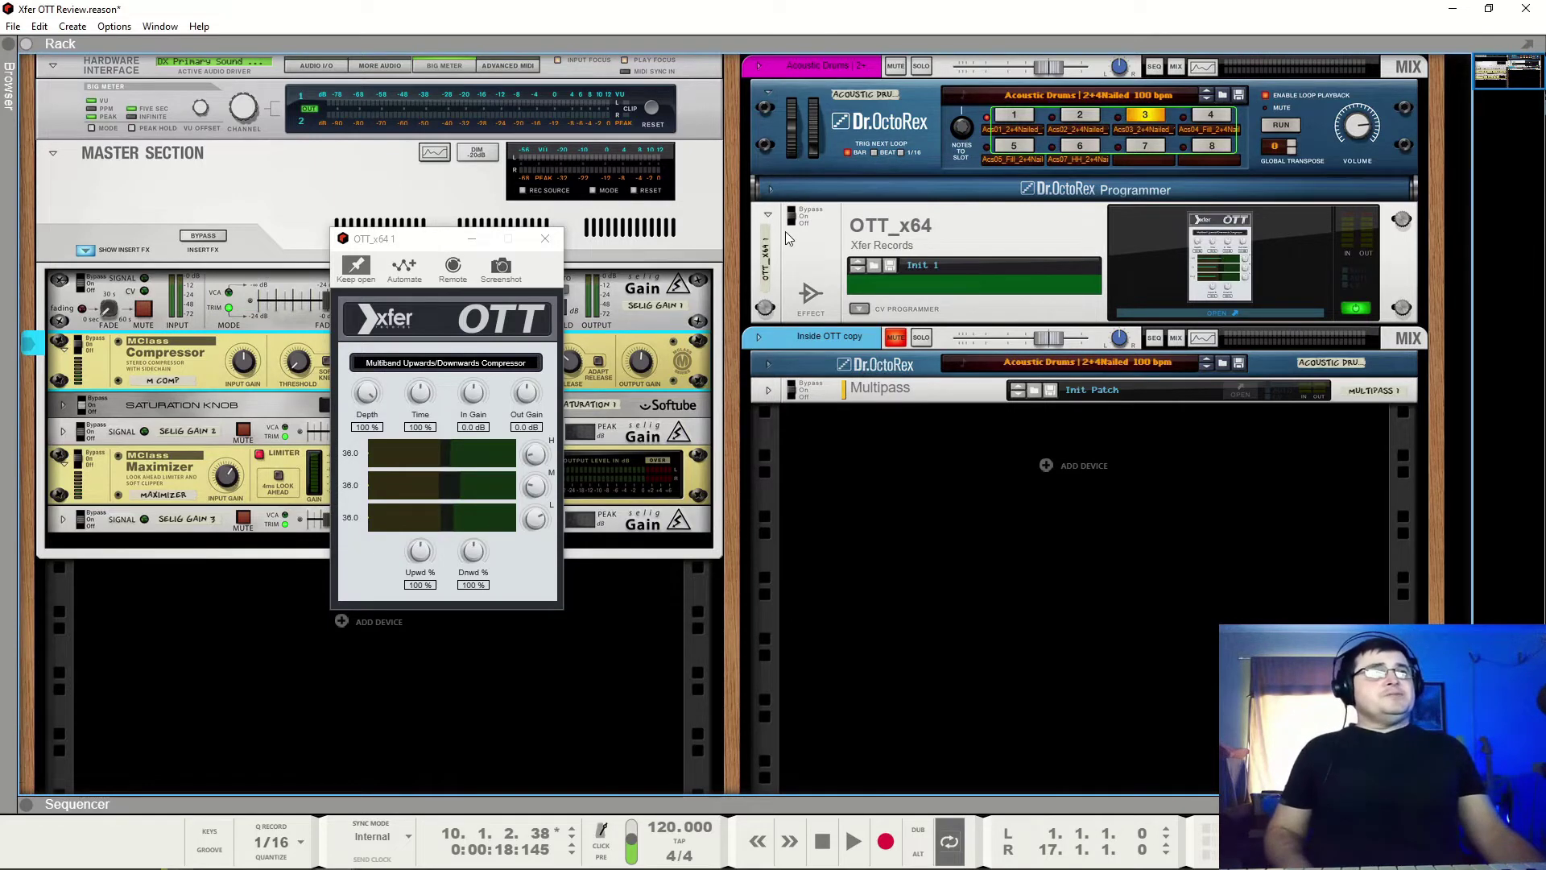
{"action": "key", "text": "space"}
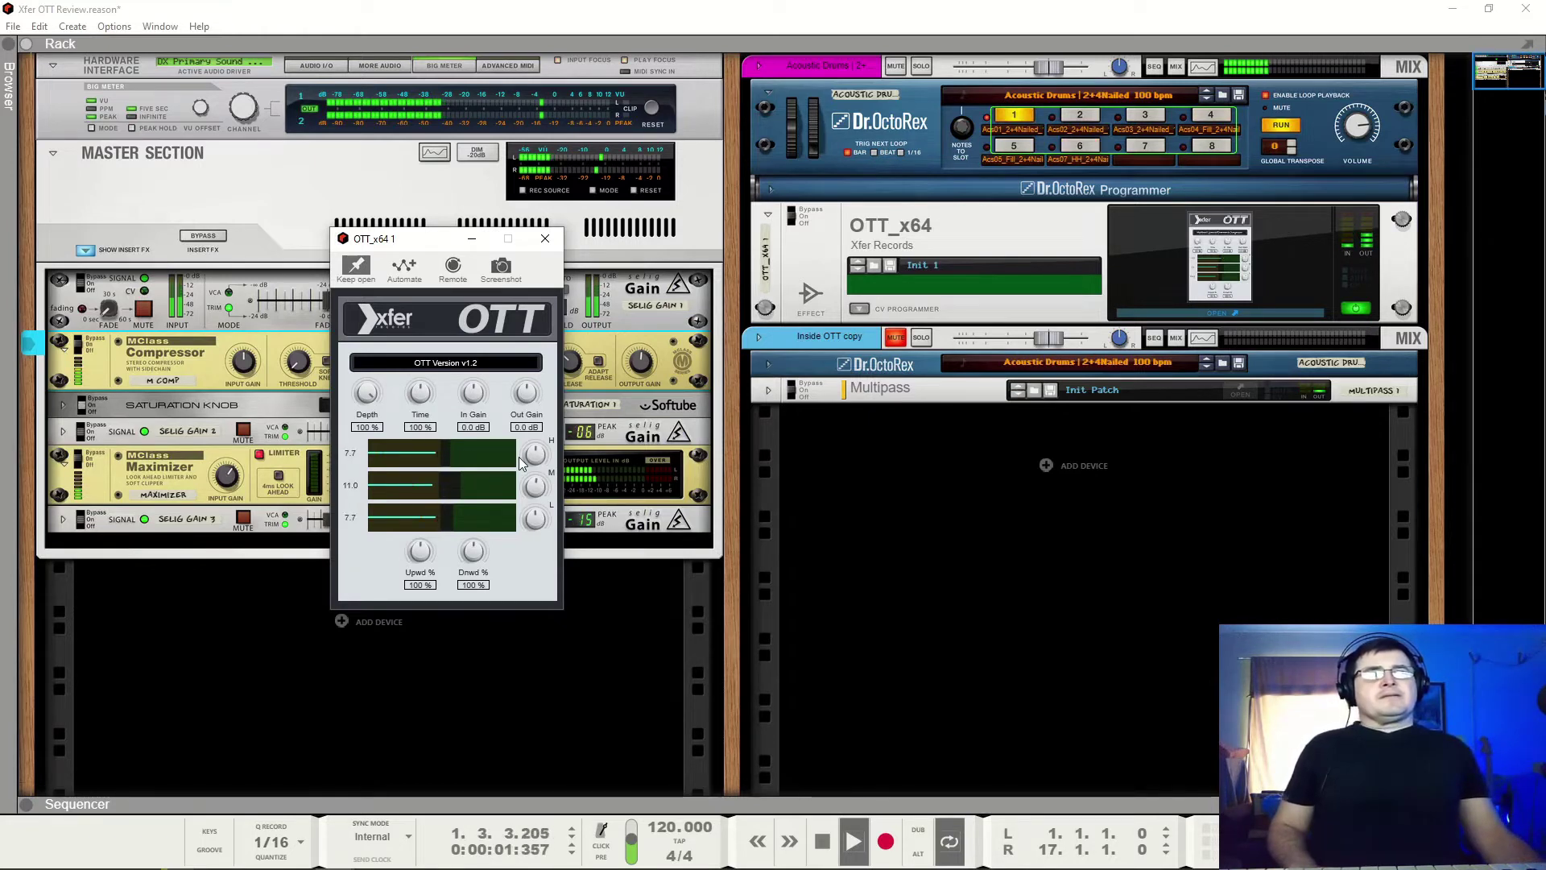
{"action": "key", "text": "space"}
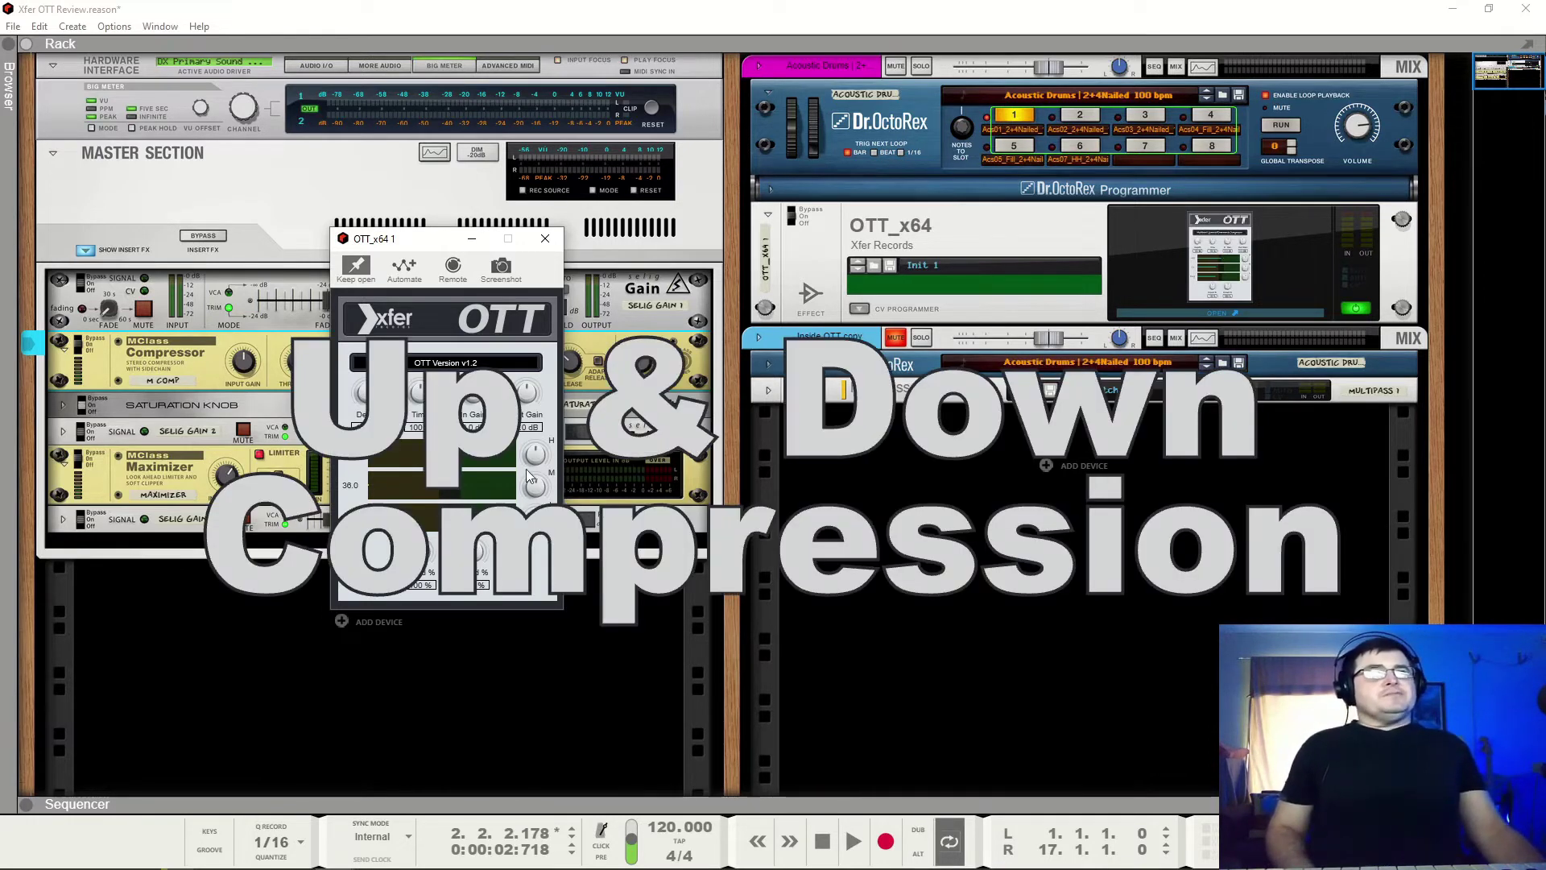
Audition OTT's downward compression alone by setting Upwd to 0 % and Dnwd to 200 %
{"action": "key", "text": "space"}
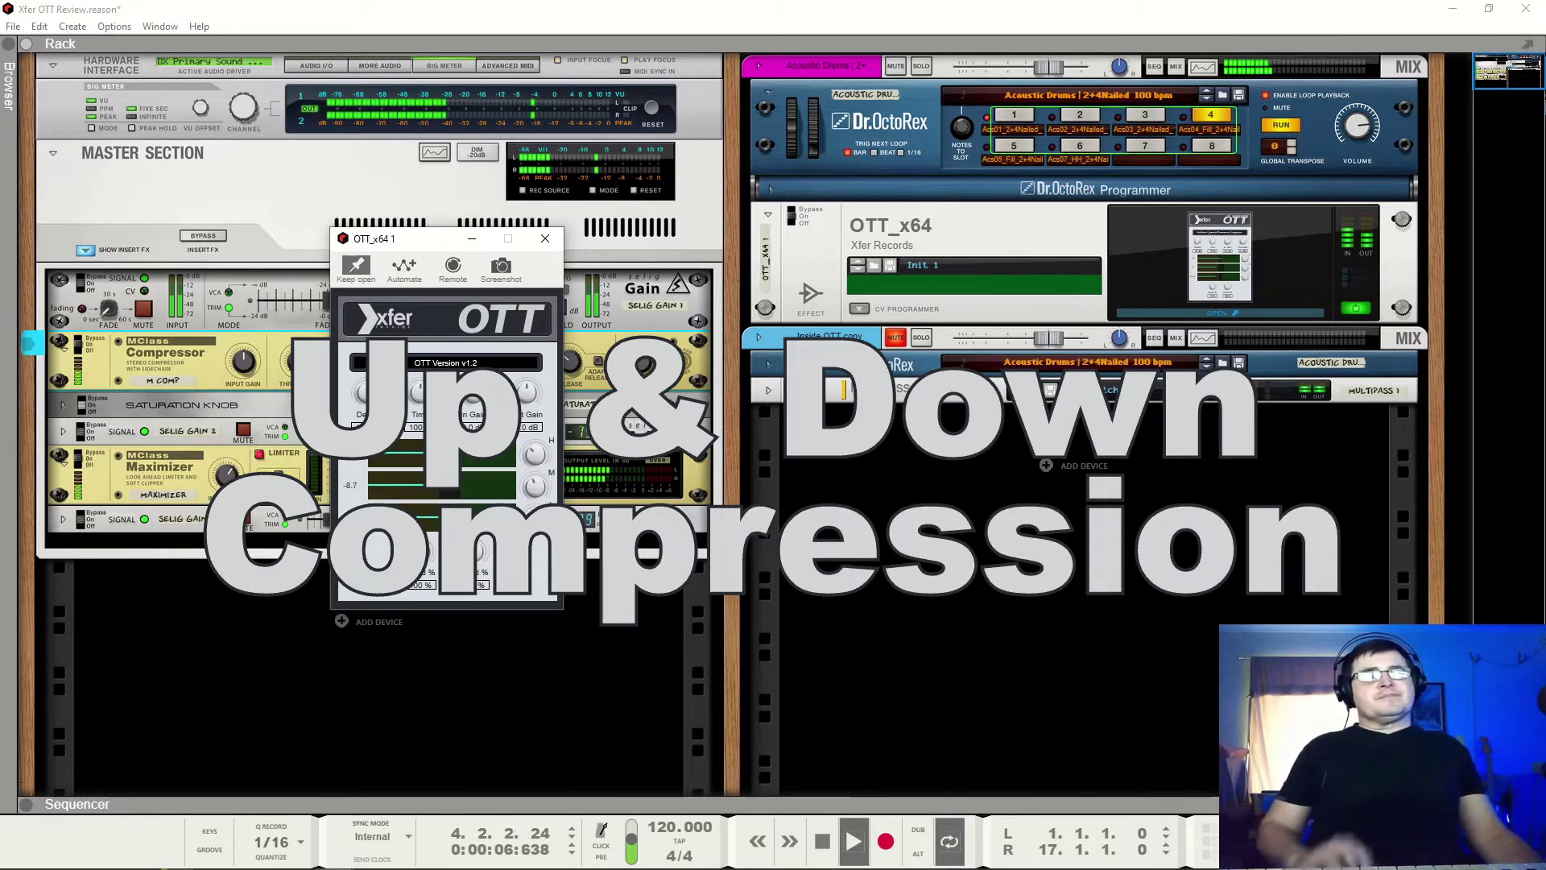
{"action": "key", "text": "space"}
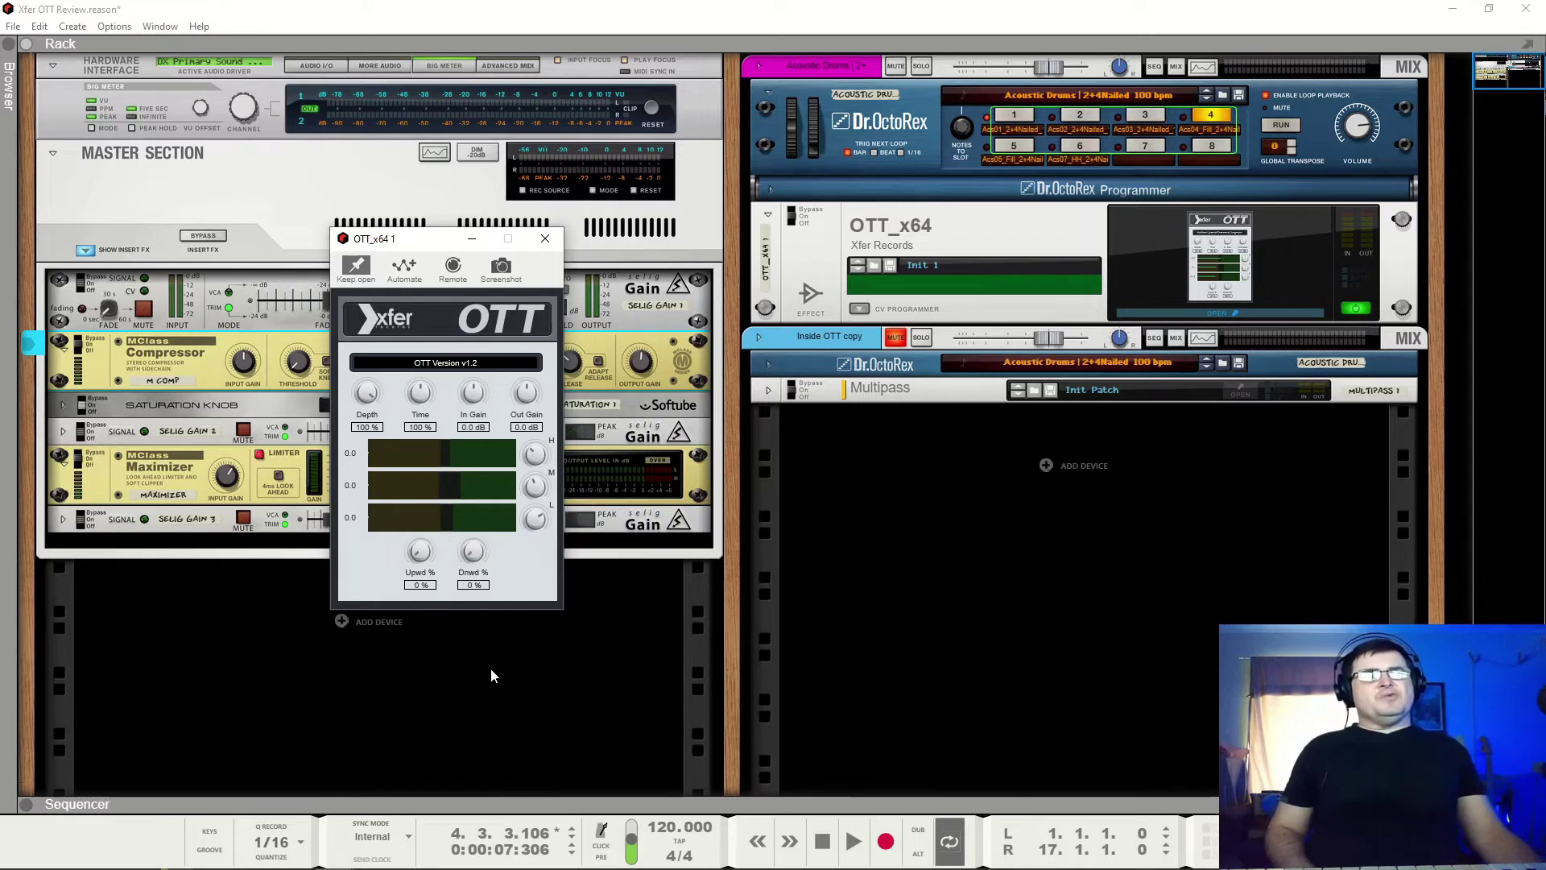
{"action": "key", "text": "space"}
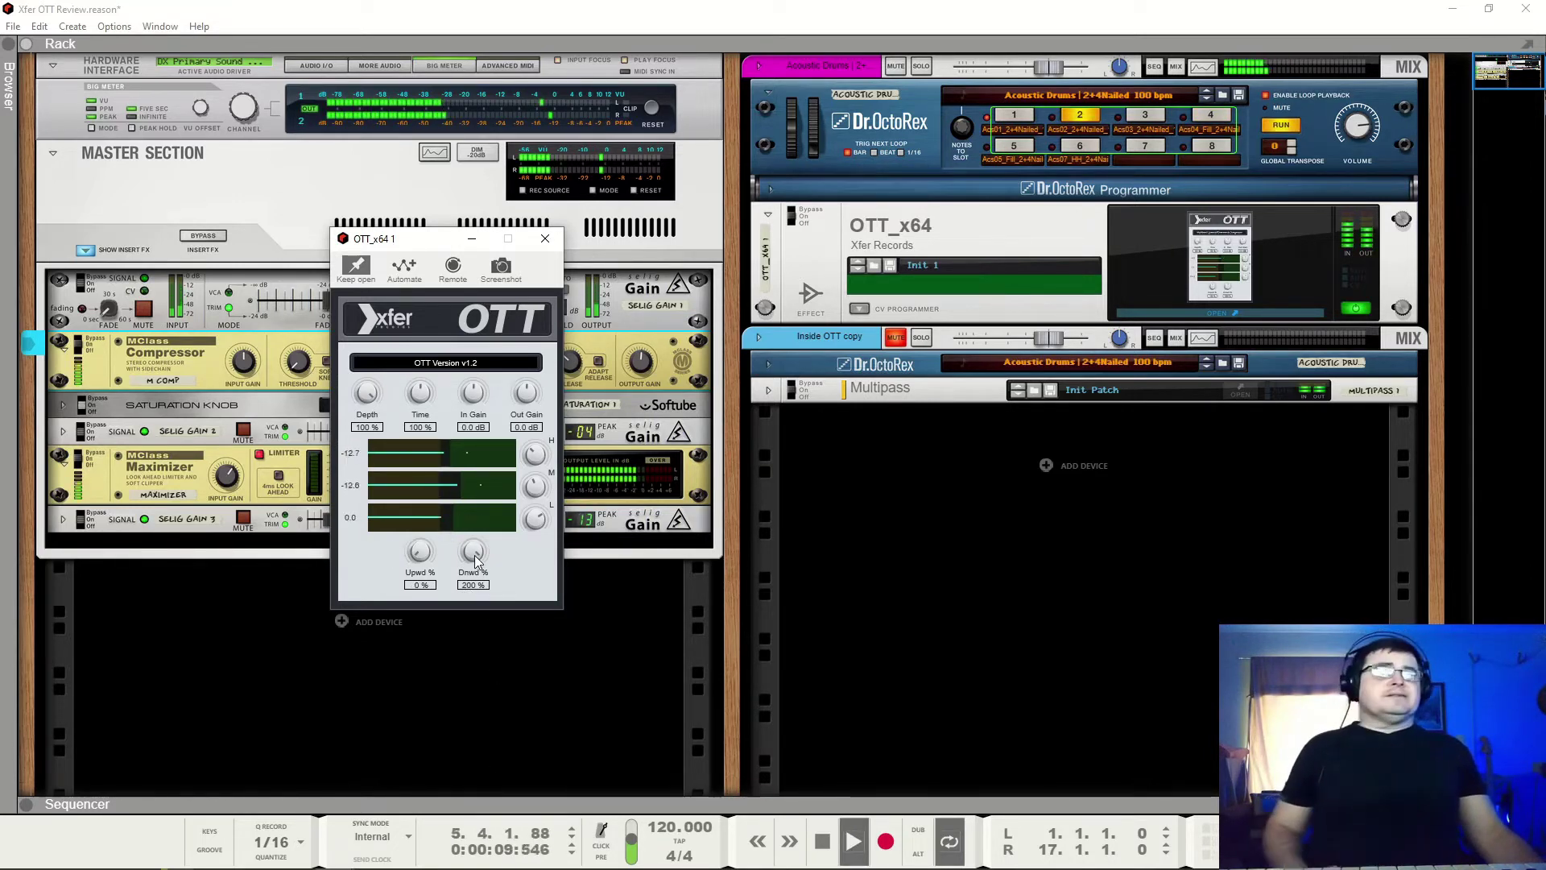
Set OTT's Dnwd to 0 % and Upwd to 200 % to audition upward compression alone, and stop playback
{"action": "left_click_drag", "start_coordinate": [474, 553], "coordinate": [418, 398]}
{"action": "left_click_drag", "start_coordinate": [475, 596], "coordinate": [520, 701]}
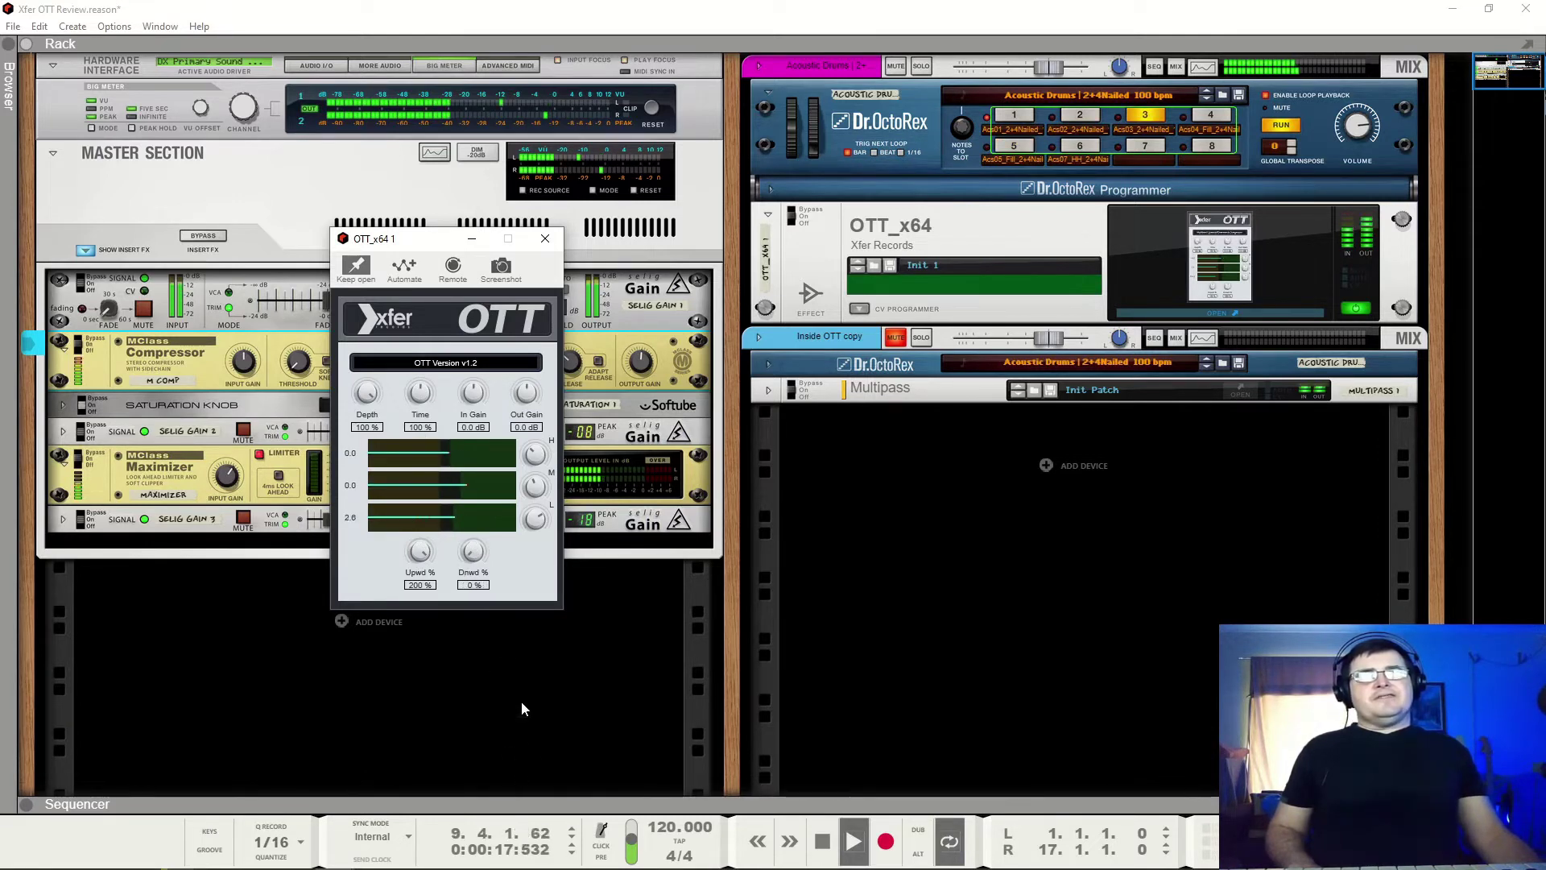
{"action": "key", "text": "space"}
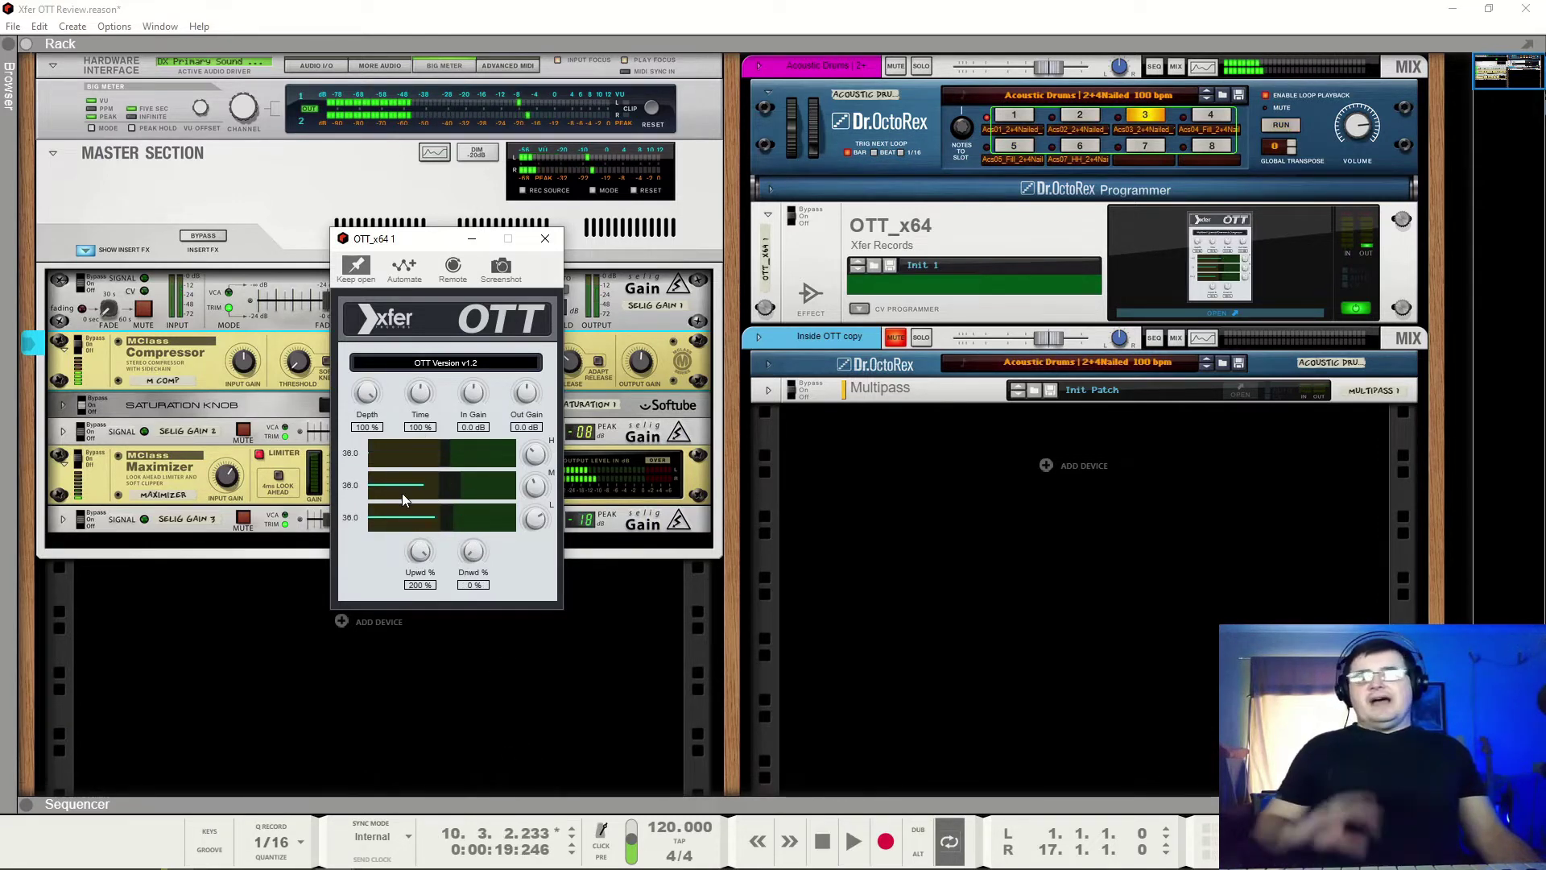
Close the OTT plugin window and solo the Inside OTT copy channel
{"action": "left_click", "coordinate": [546, 240]}
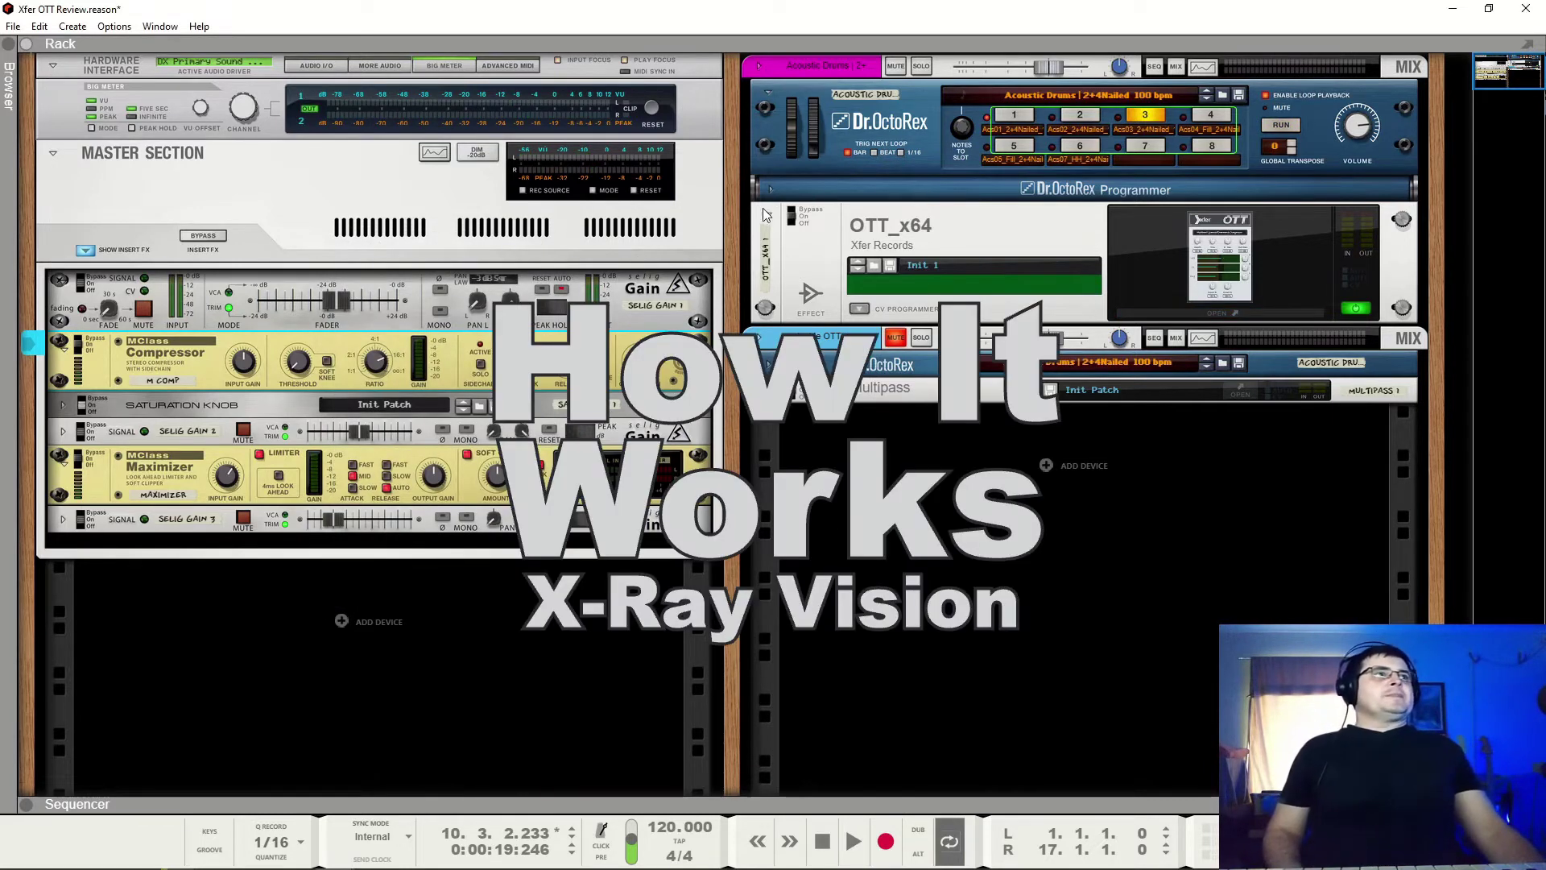
{"action": "left_click", "coordinate": [921, 339]}
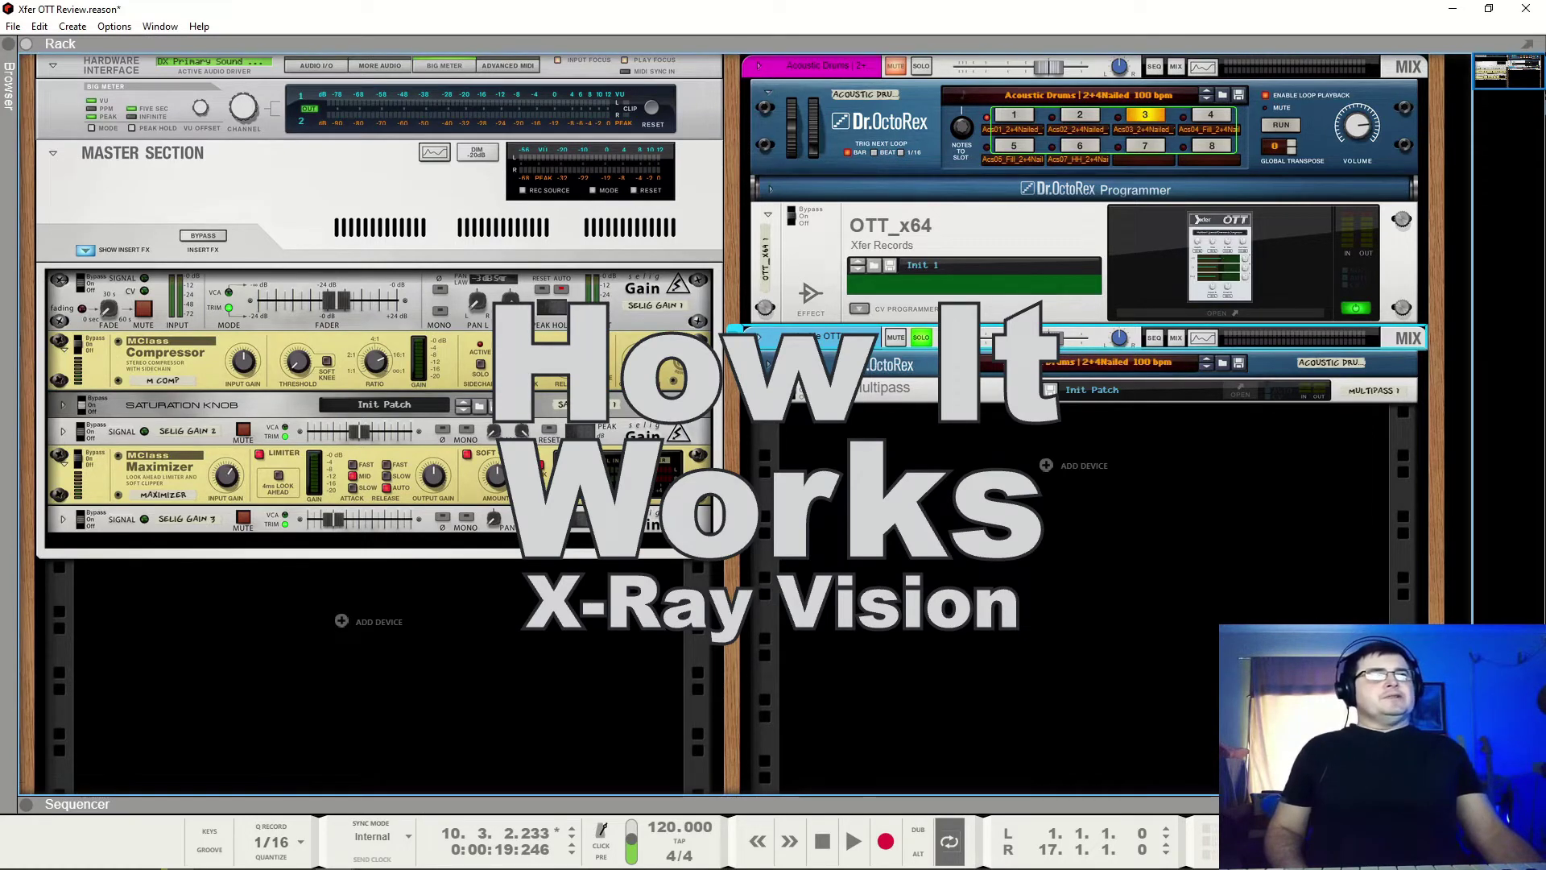
Open the Multipass device's plugin window and play the soloed drum loop through it
{"action": "left_click", "coordinate": [797, 390]}
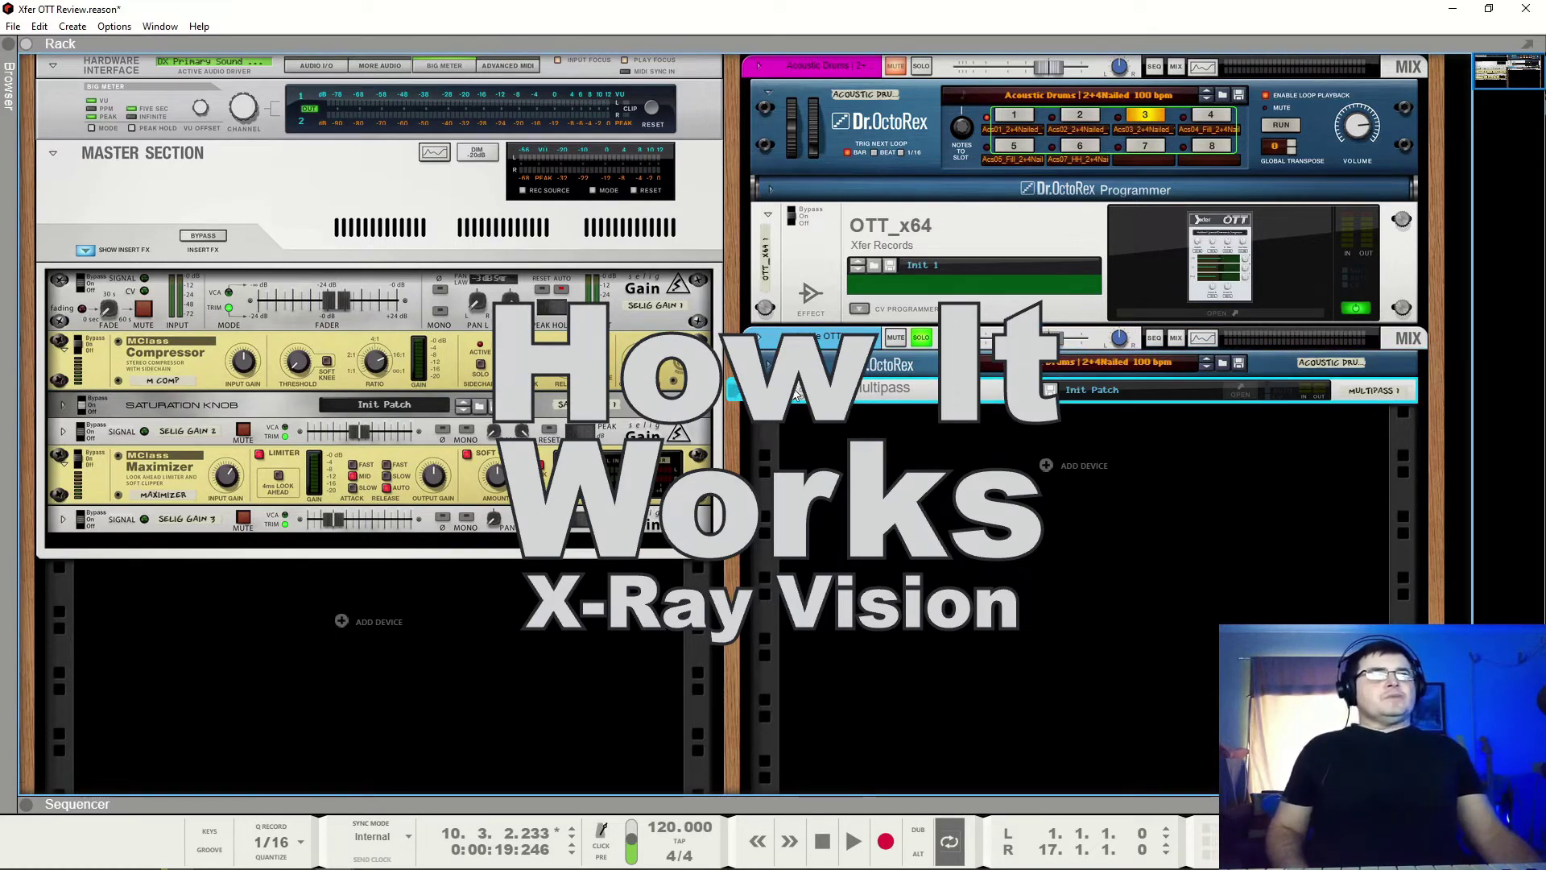
{"action": "left_click", "coordinate": [1238, 394]}
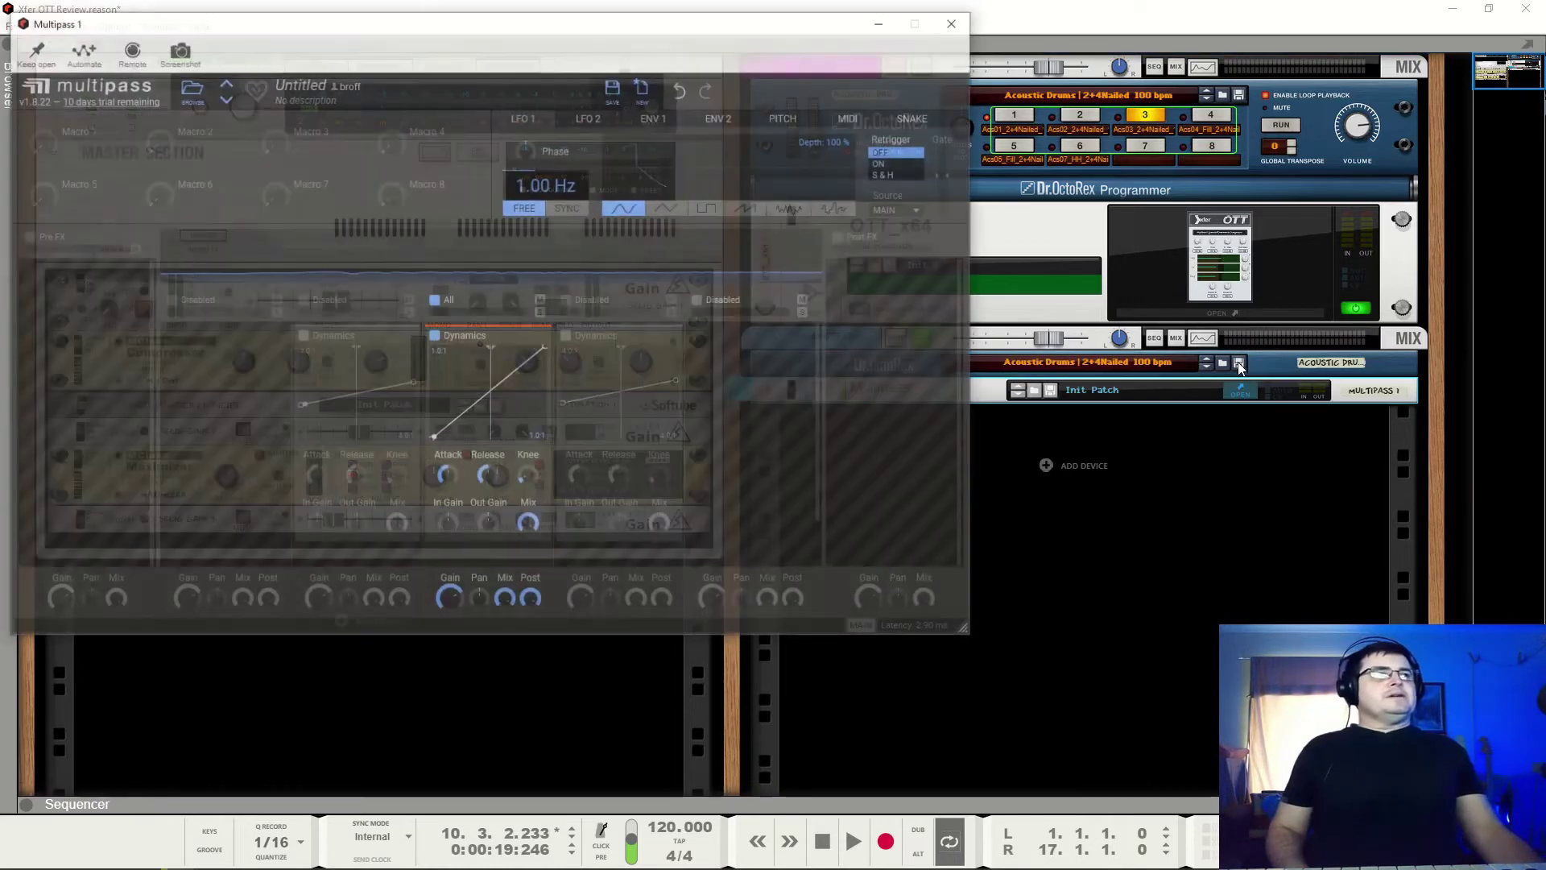
{"action": "key", "text": "space"}
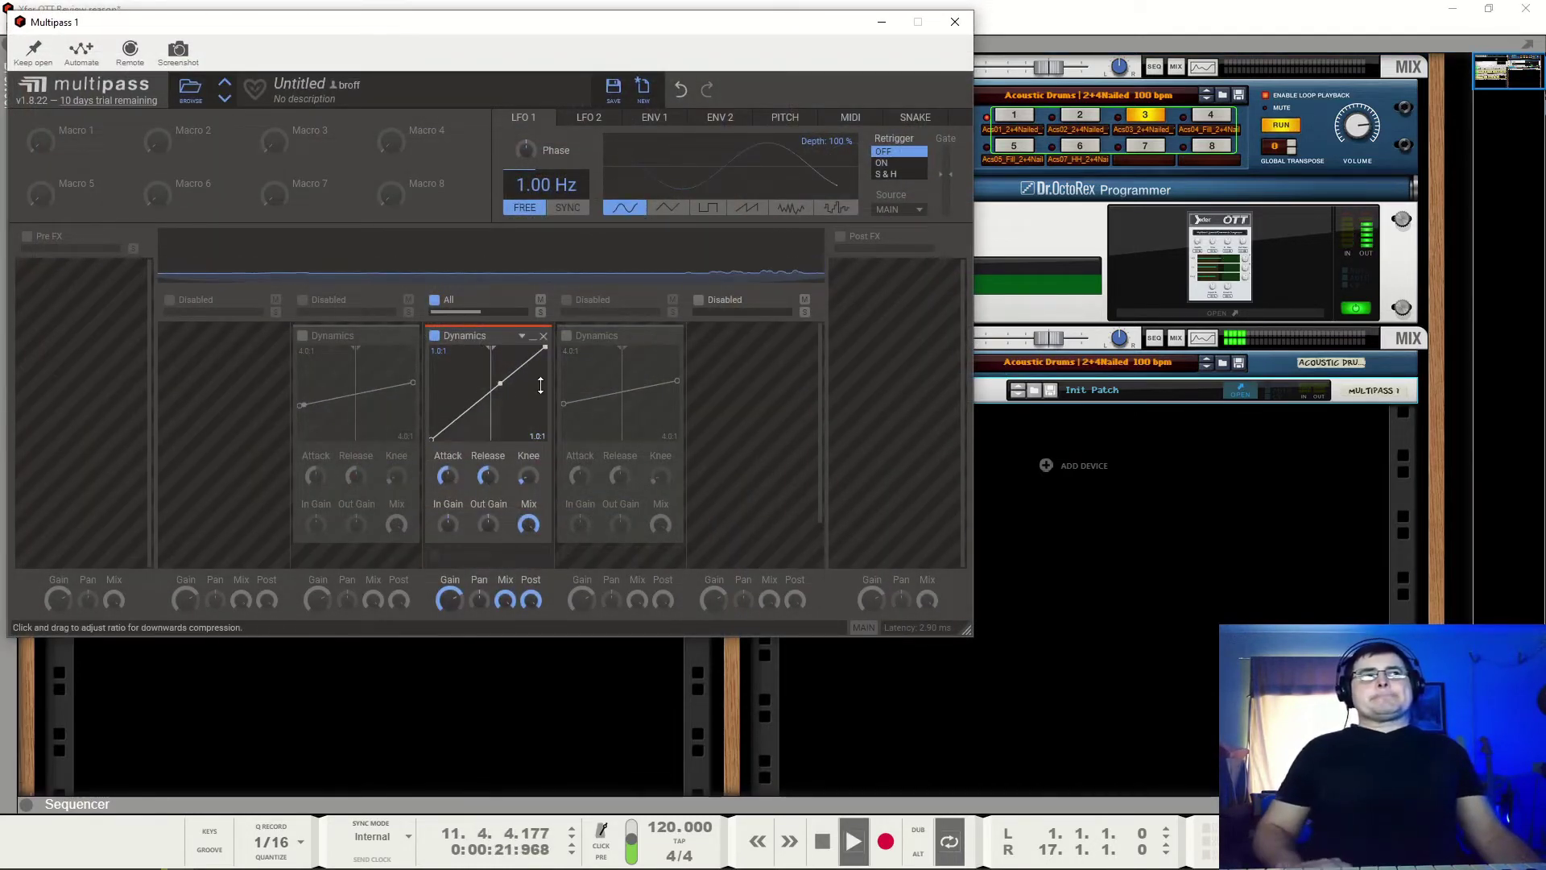
Stop playback, set the OTT plugin window to stay open, and bring the Multipass window back up
{"action": "key", "text": "space"}
{"action": "mouse_move", "coordinate": [275, 141]}
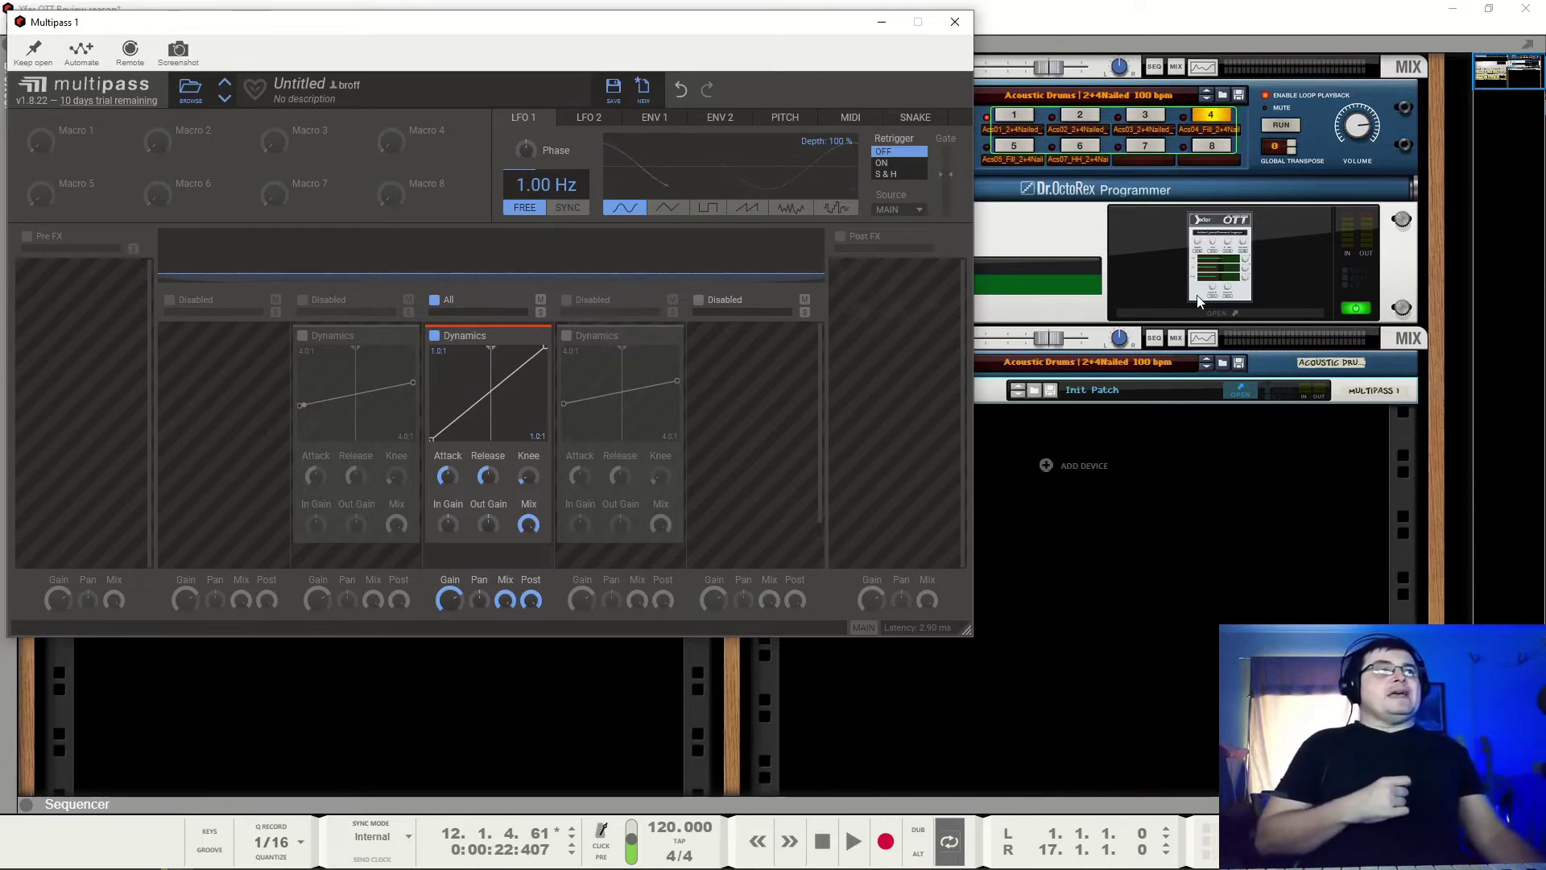
{"action": "double_click", "coordinate": [1296, 253]}
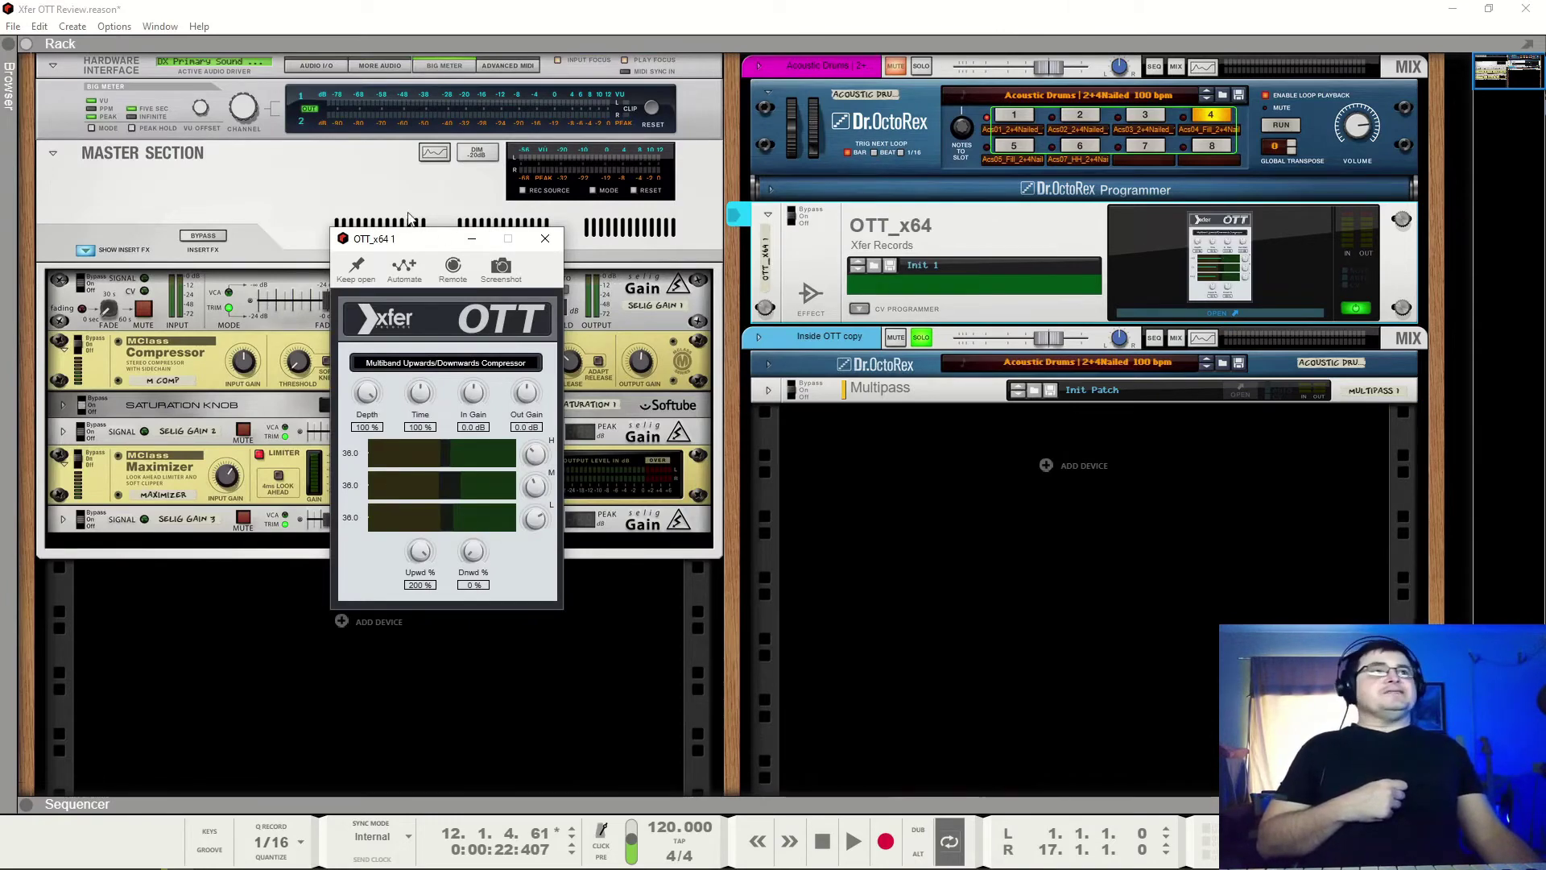
{"action": "left_click", "coordinate": [358, 269]}
{"action": "left_click", "coordinate": [1239, 395]}
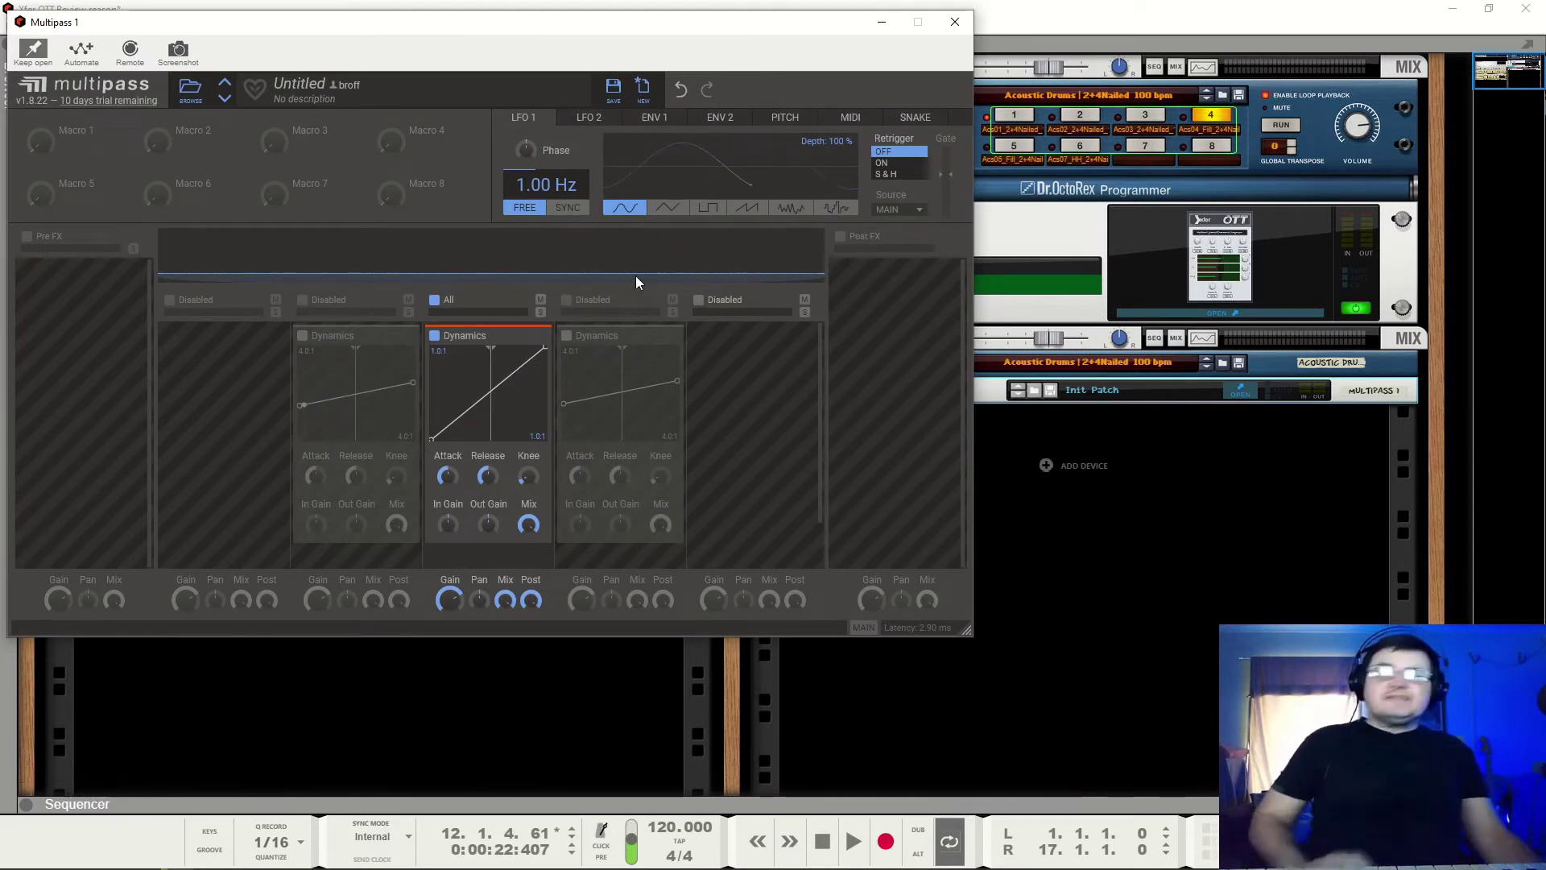
Audition downward compression on the playing loop with a 30:1 ratio, a lowered threshold and a raised output gain on Multipass's active band
{"action": "key", "text": "space"}
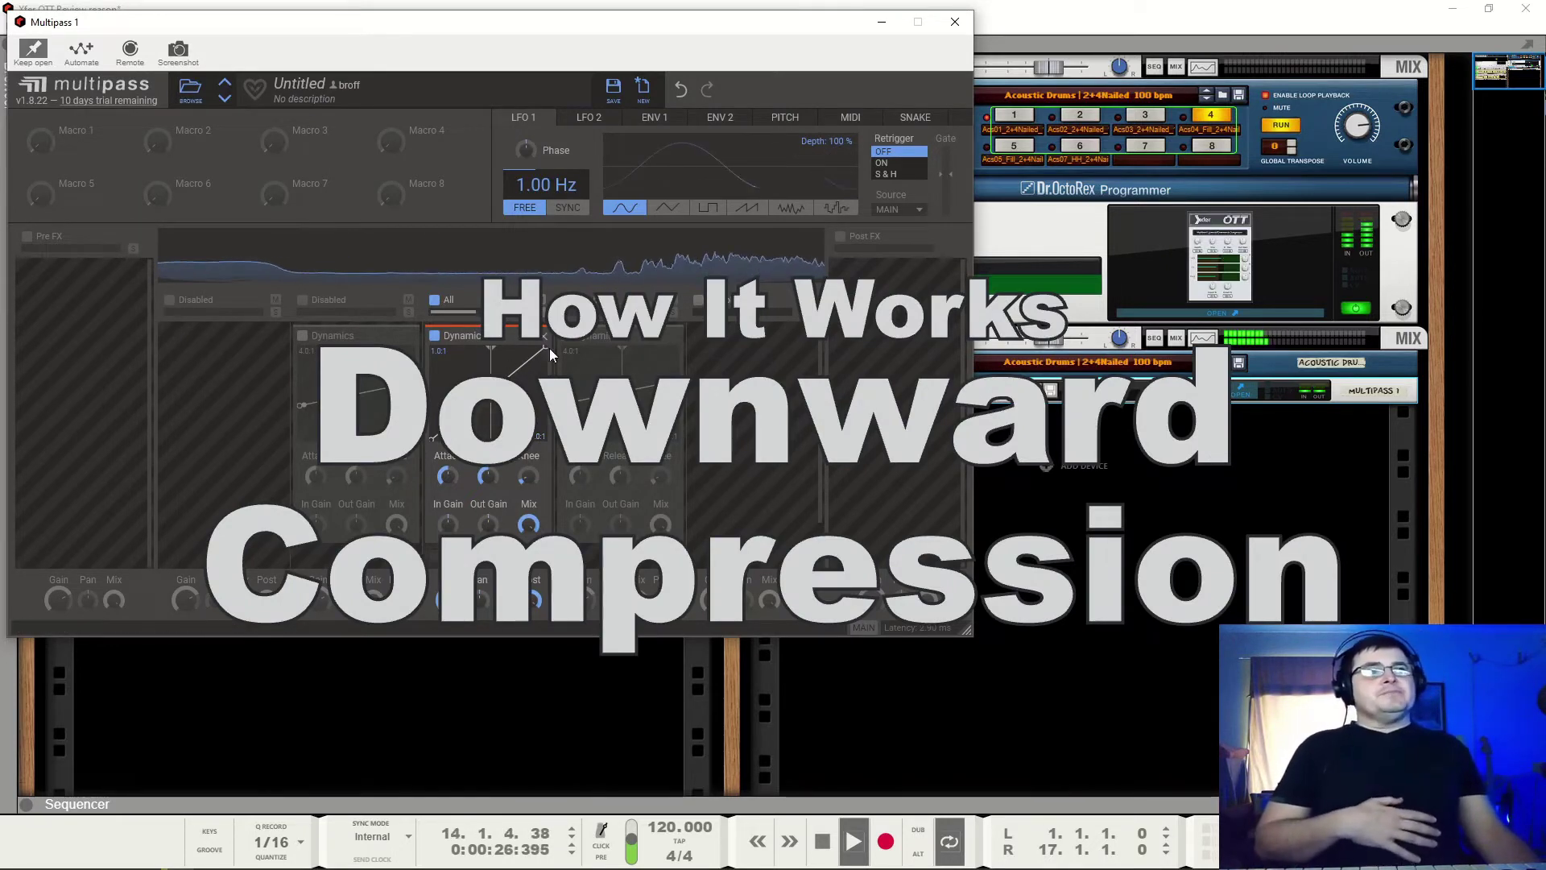
{"action": "left_click_drag", "start_coordinate": [519, 368], "coordinate": [552, 419]}
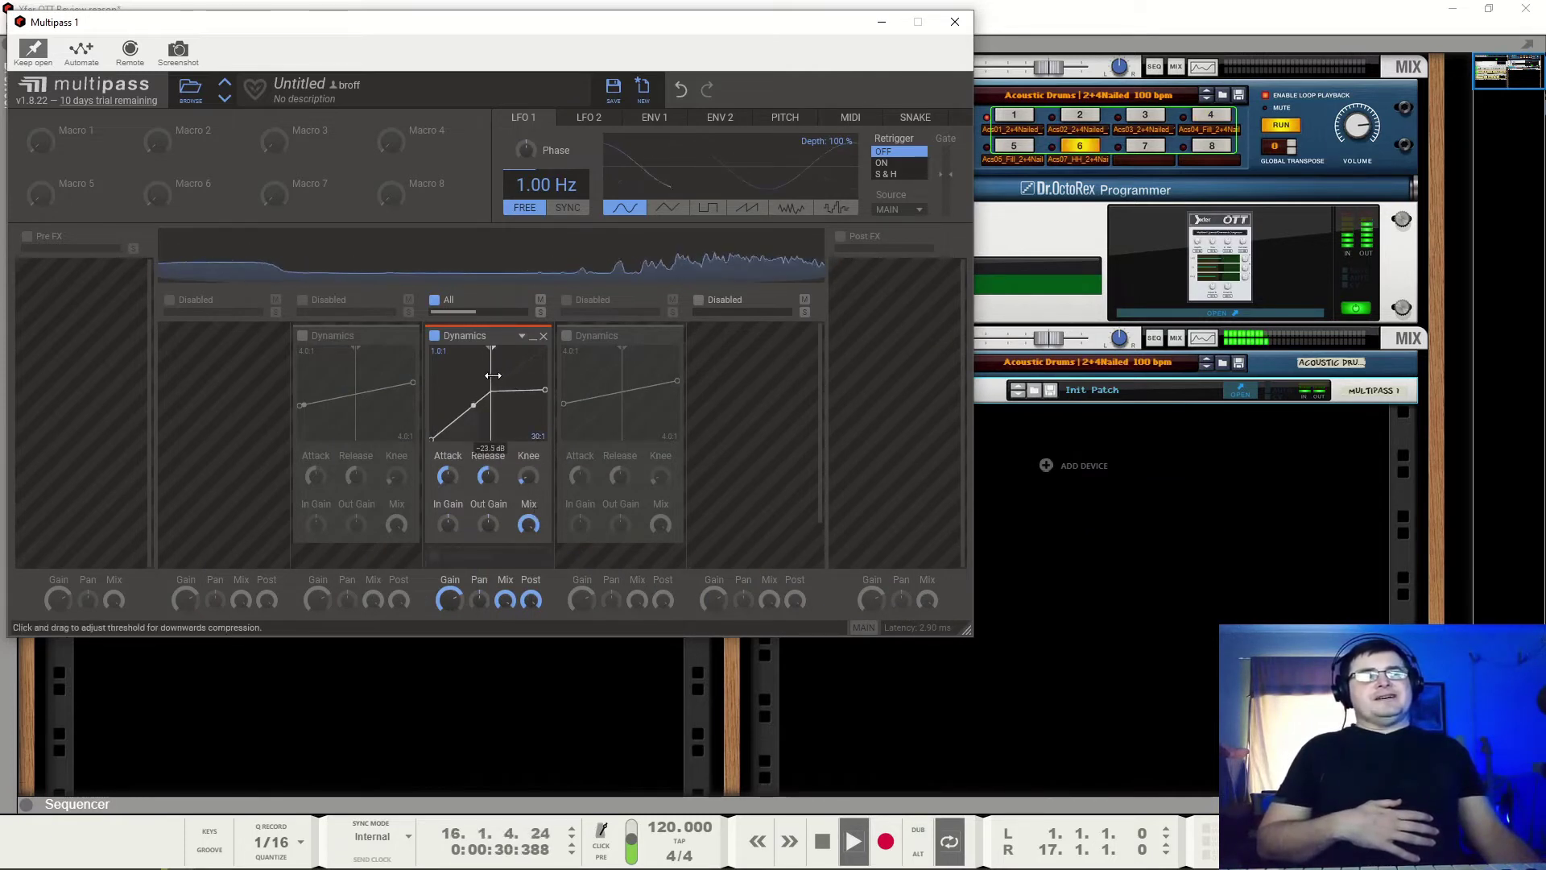
{"action": "left_click_drag", "start_coordinate": [497, 375], "coordinate": [473, 378]}
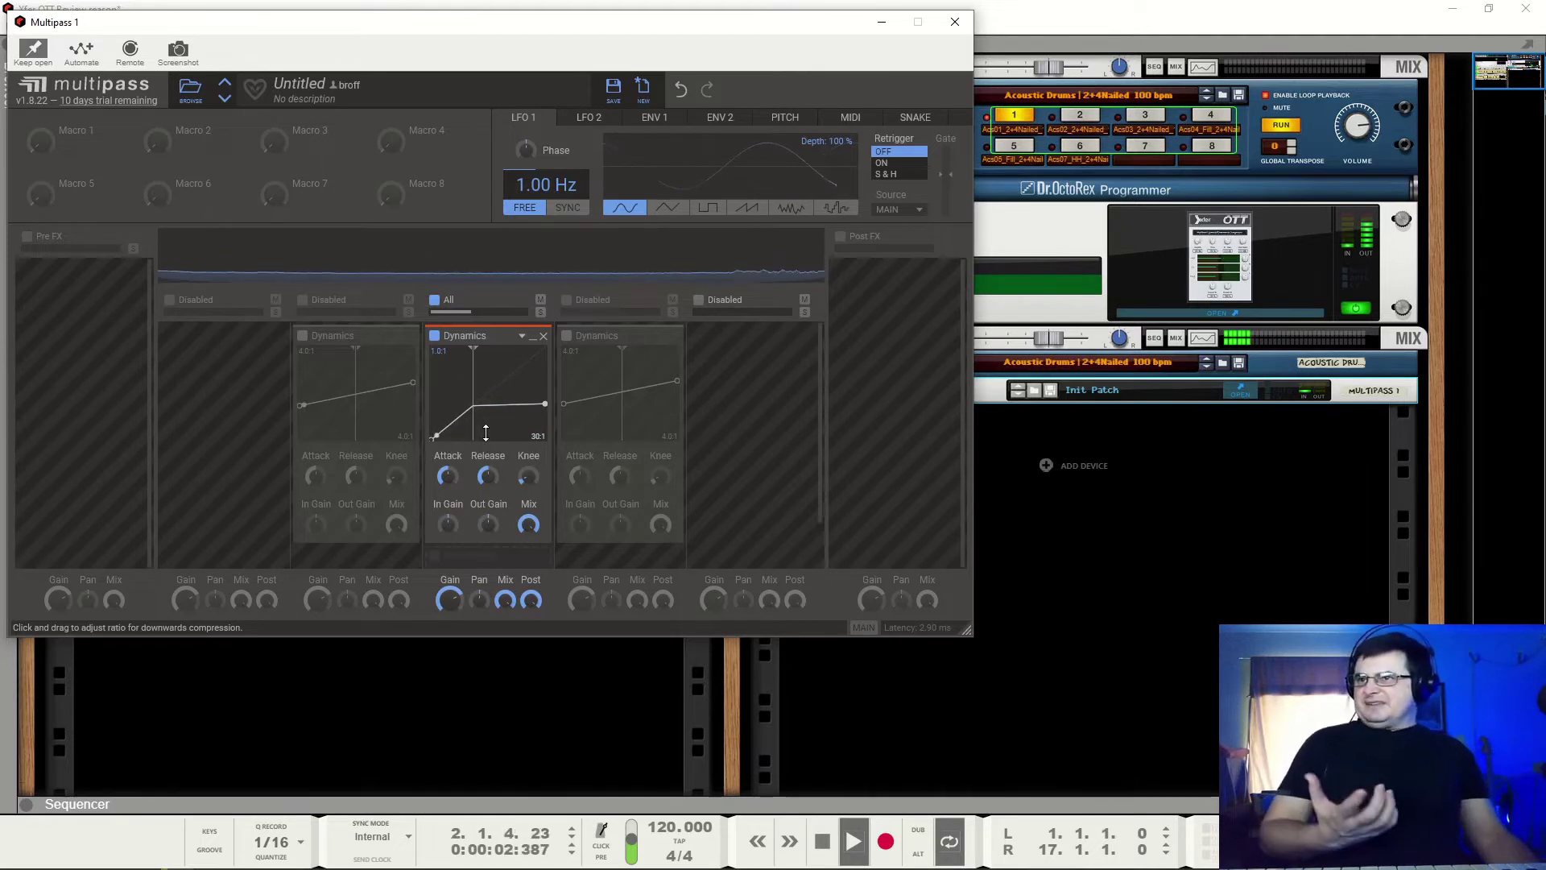
{"action": "left_click_drag", "start_coordinate": [452, 601], "coordinate": [455, 606]}
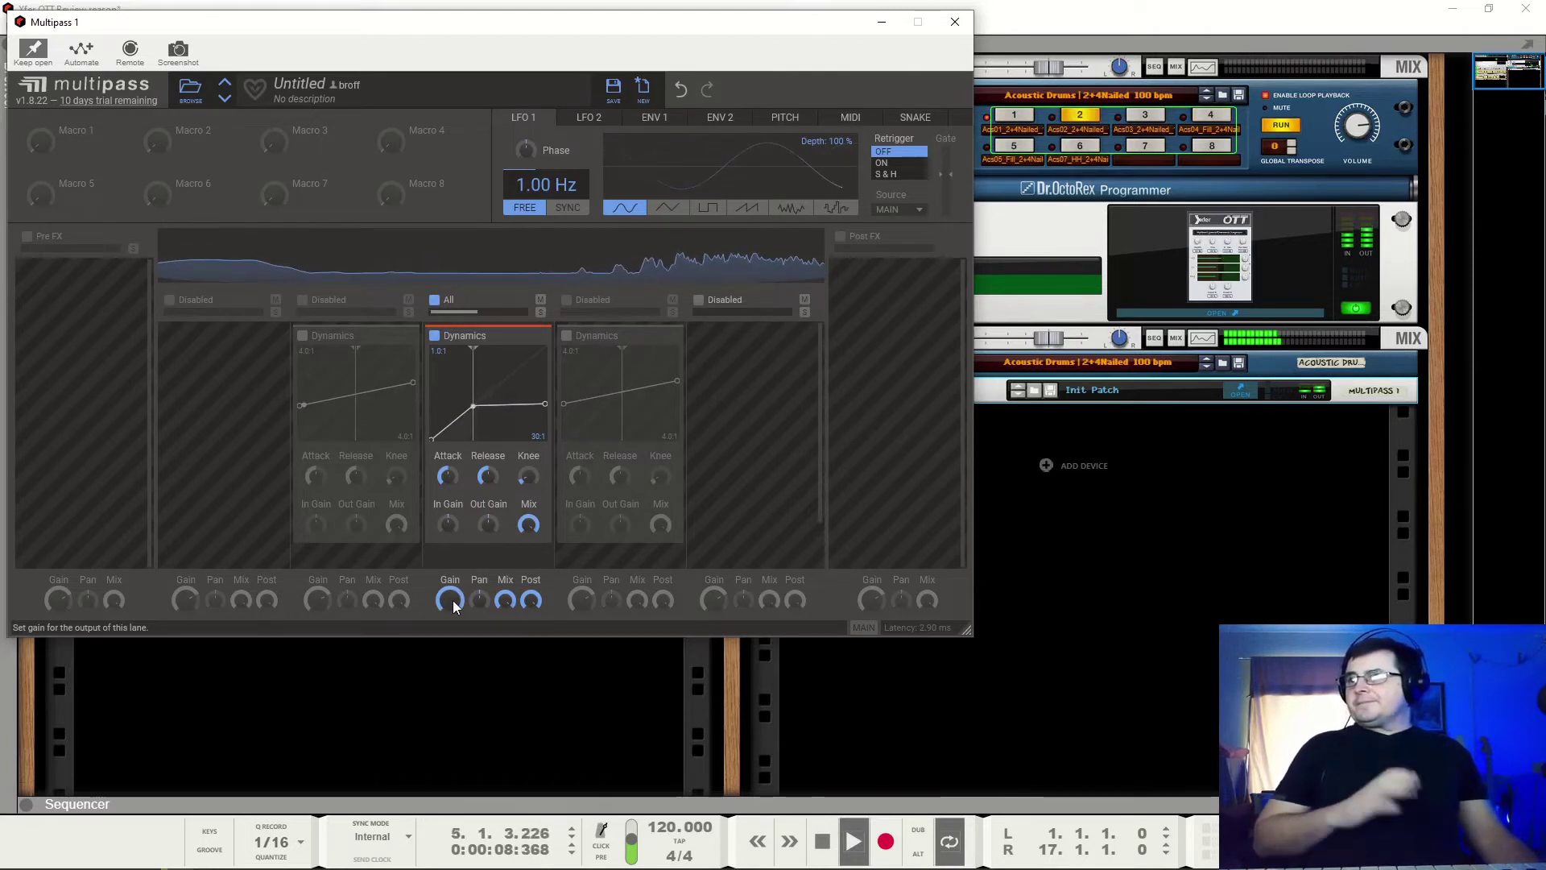
{"action": "key", "text": "space"}
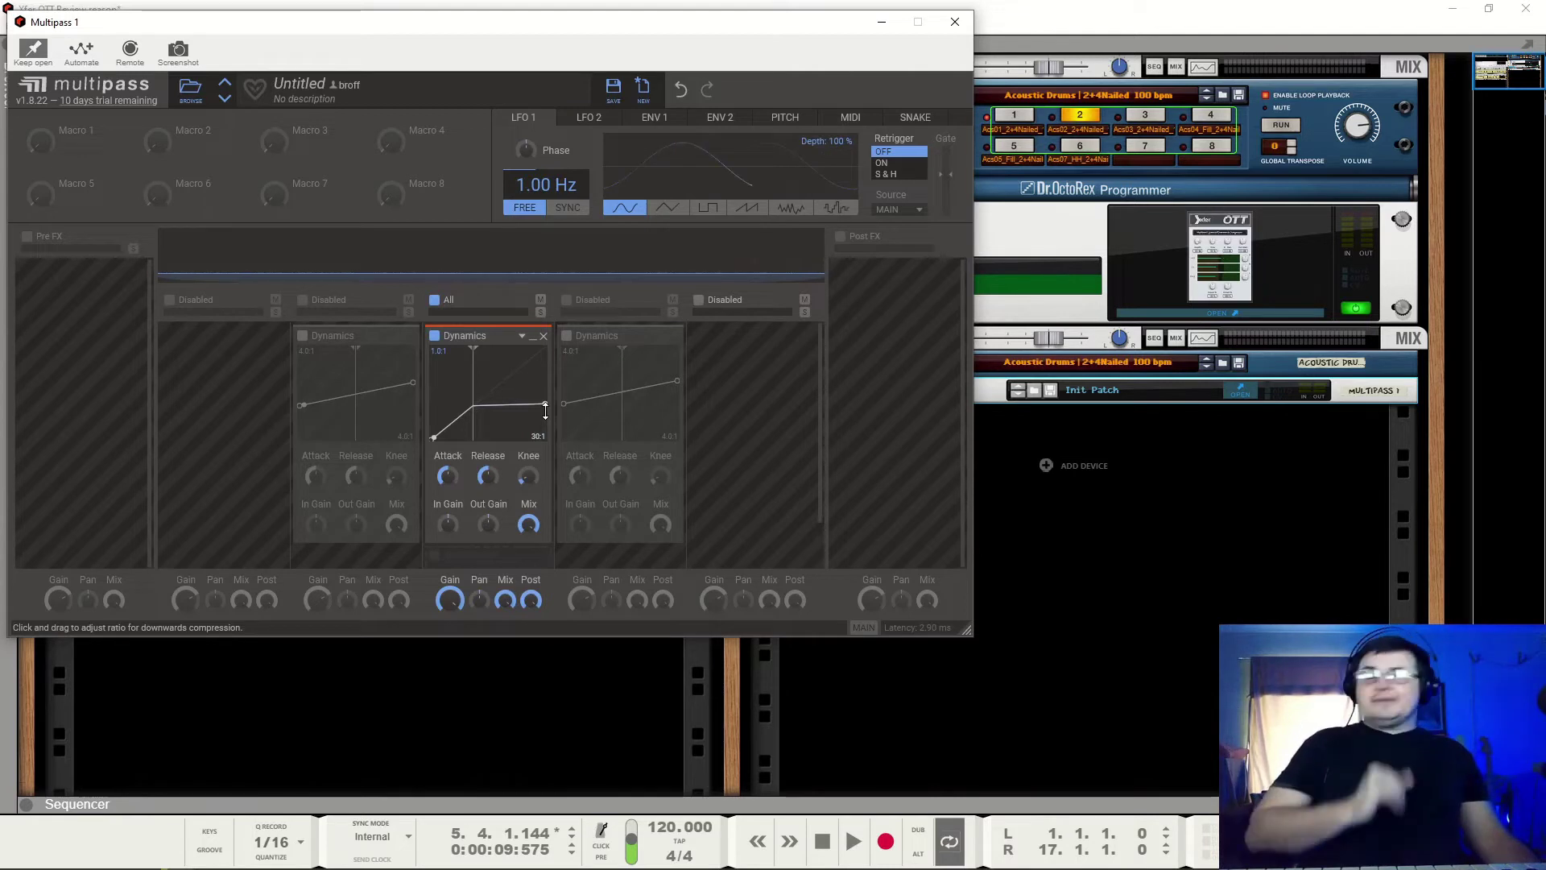
Reset the downward ratio to 1.0:1, set the upward ratio to 30:1, and audition the upward compression on the loop
{"action": "left_click_drag", "start_coordinate": [546, 411], "coordinate": [545, 366]}
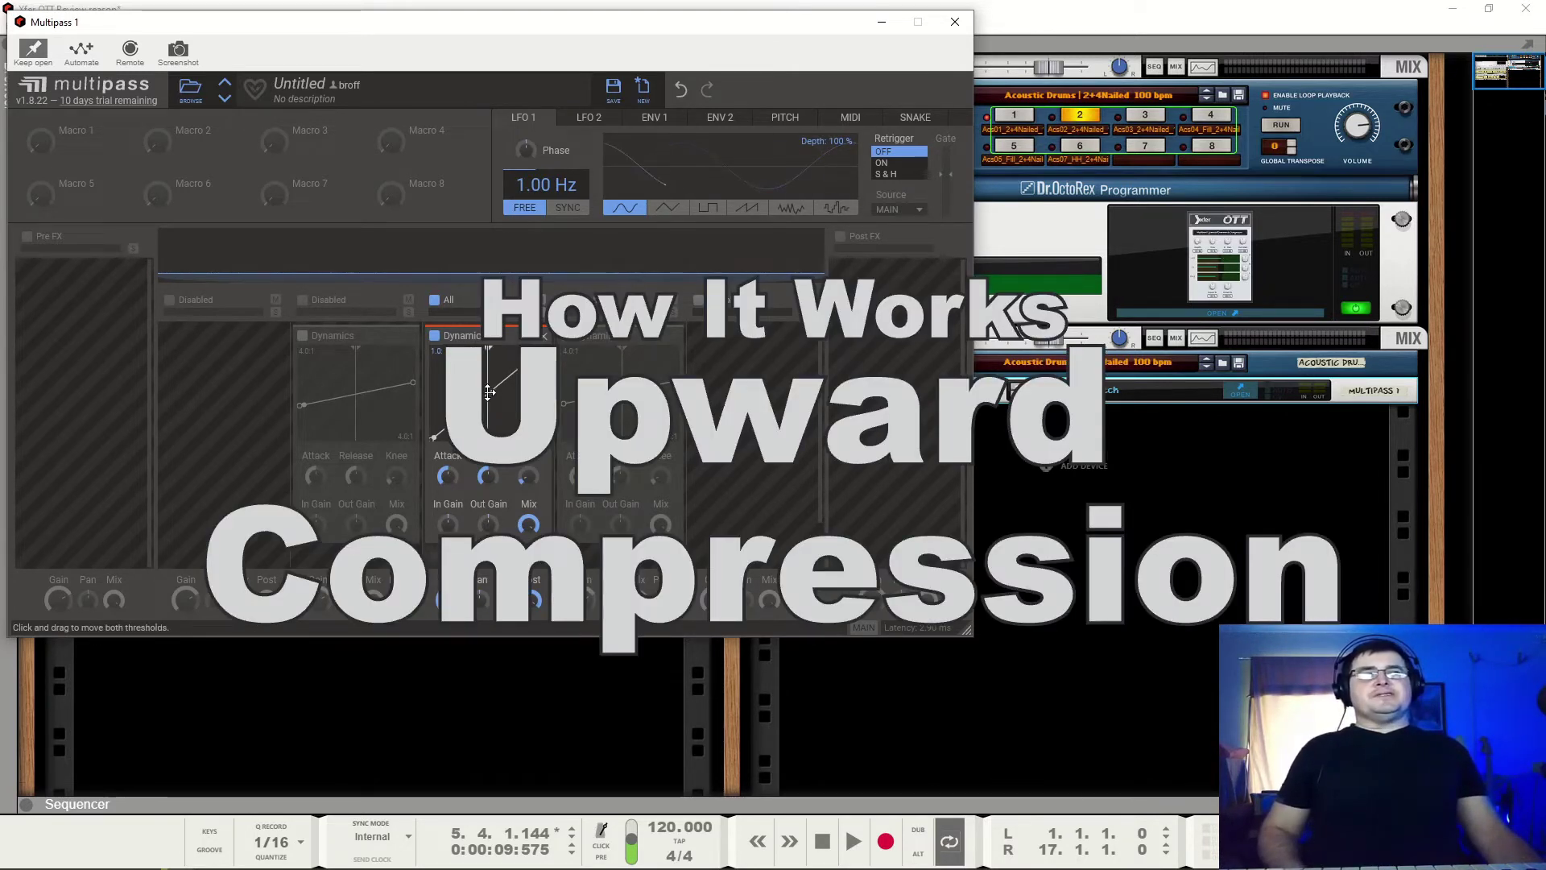
{"action": "key", "text": "space"}
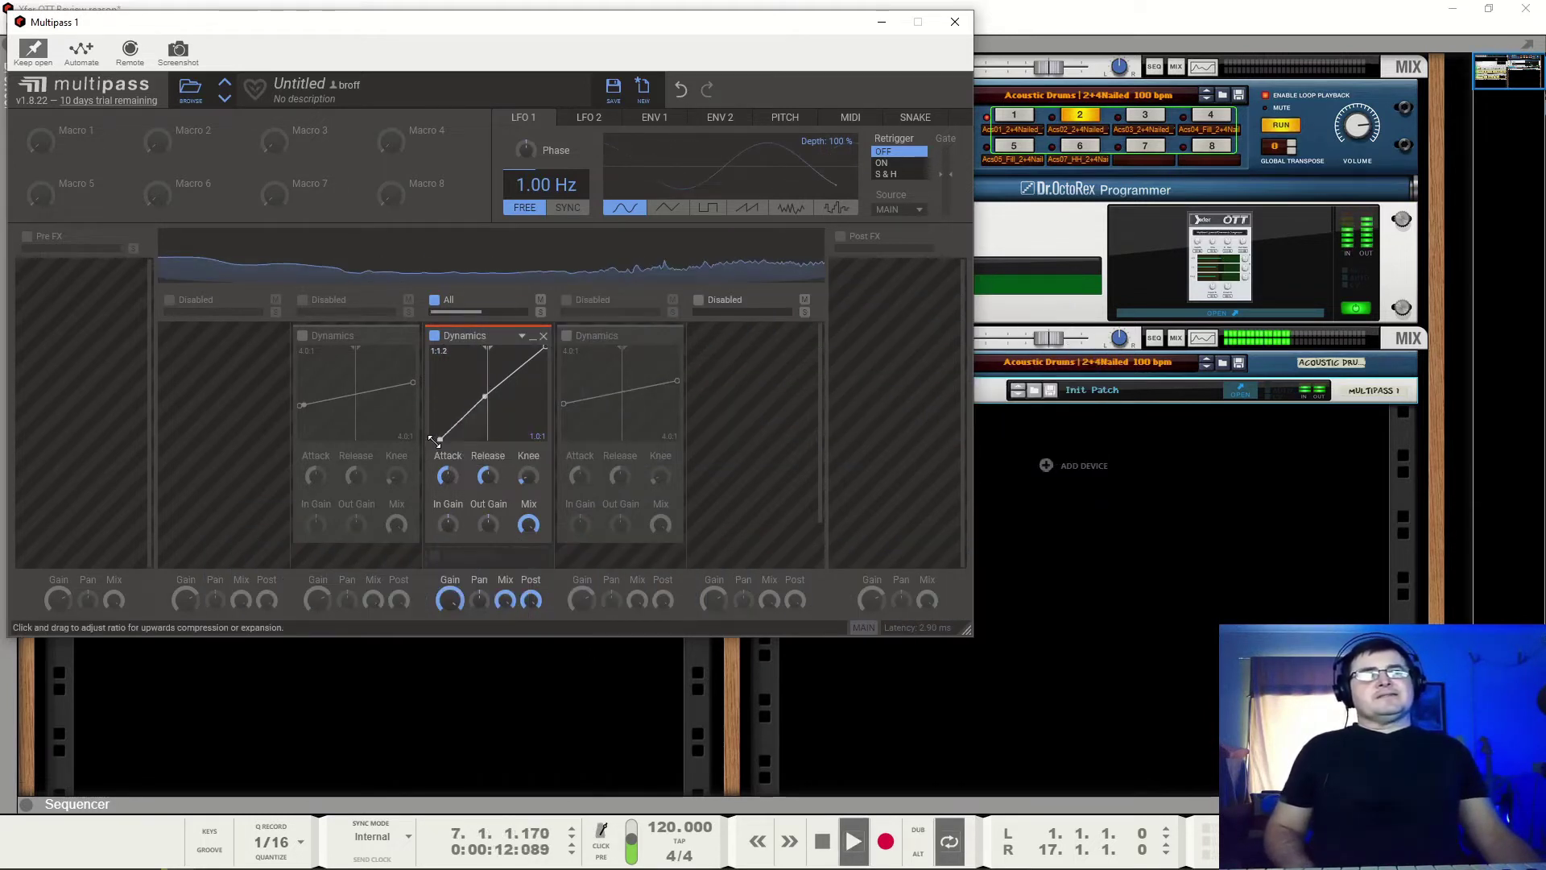
{"action": "left_click_drag", "start_coordinate": [435, 441], "coordinate": [421, 381]}
{"action": "key", "text": "space"}
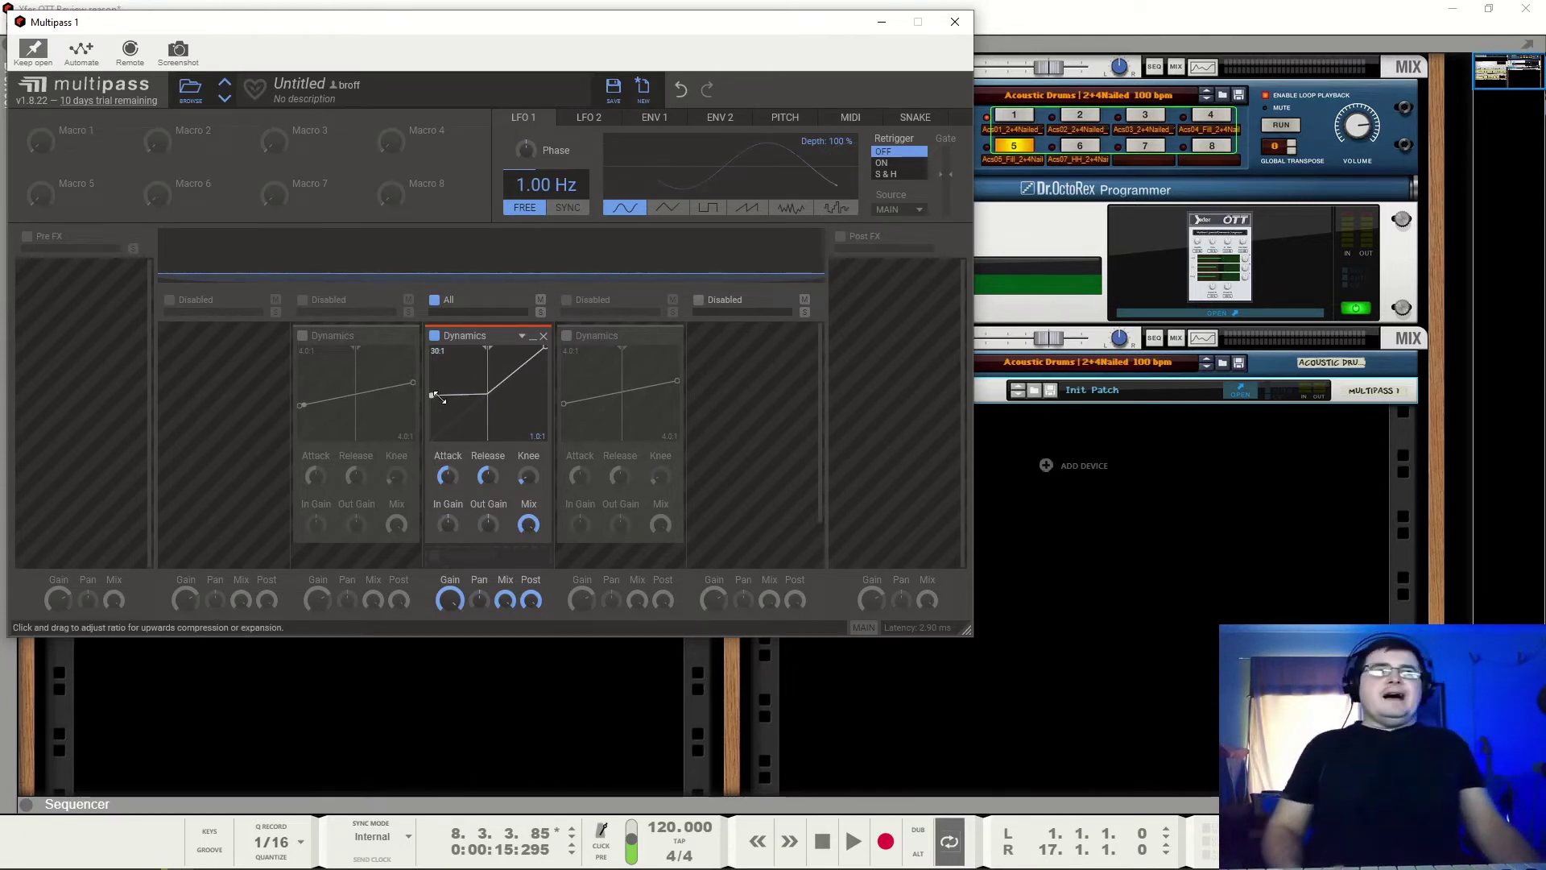
{"action": "key", "text": "space"}
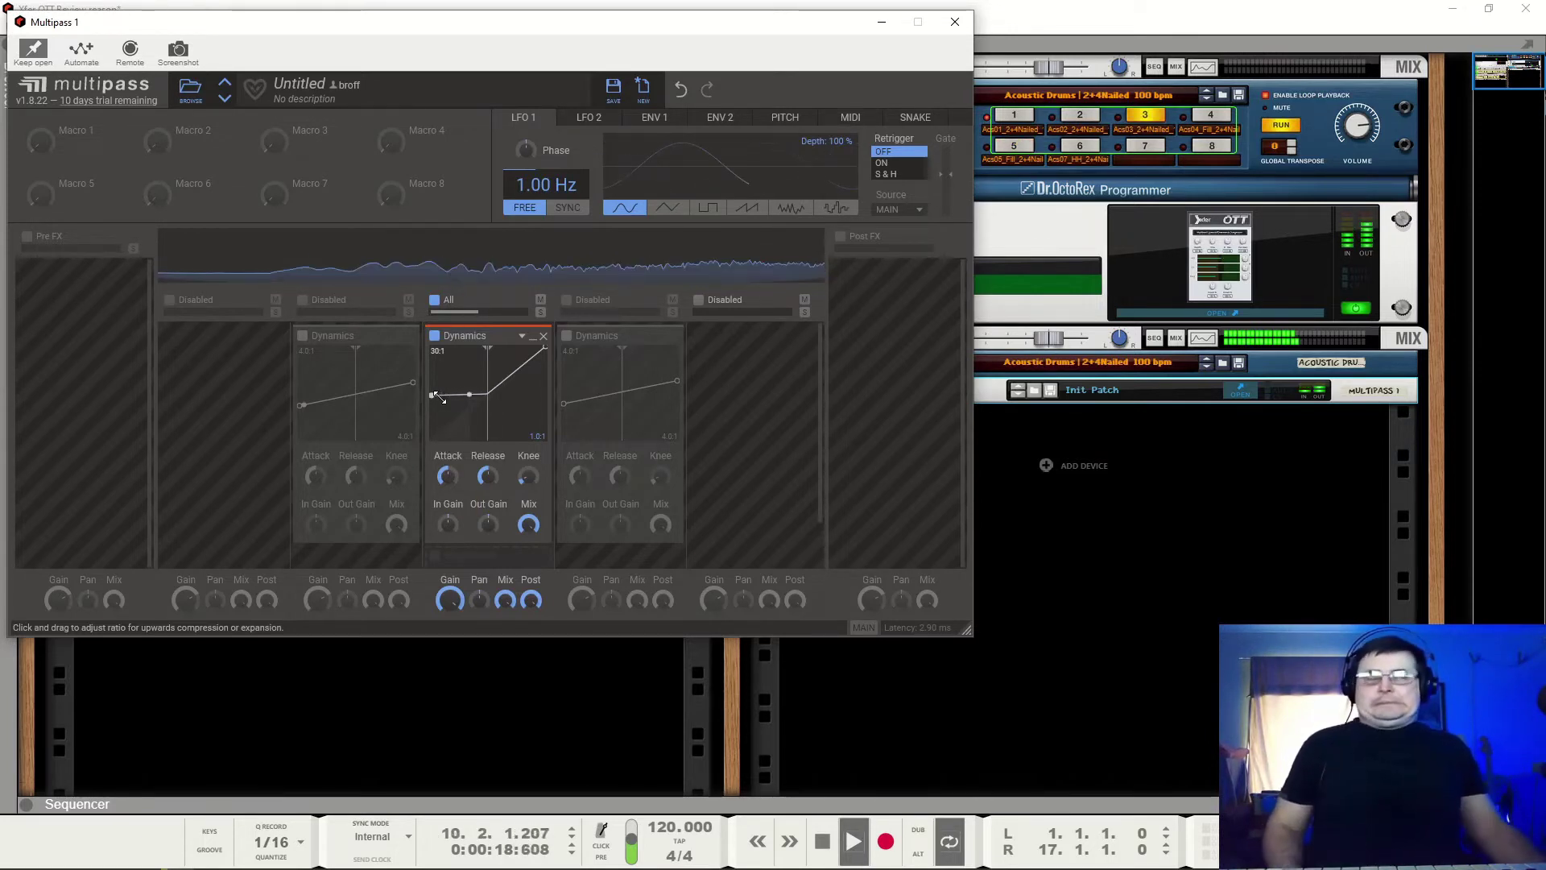
{"action": "key", "text": "space"}
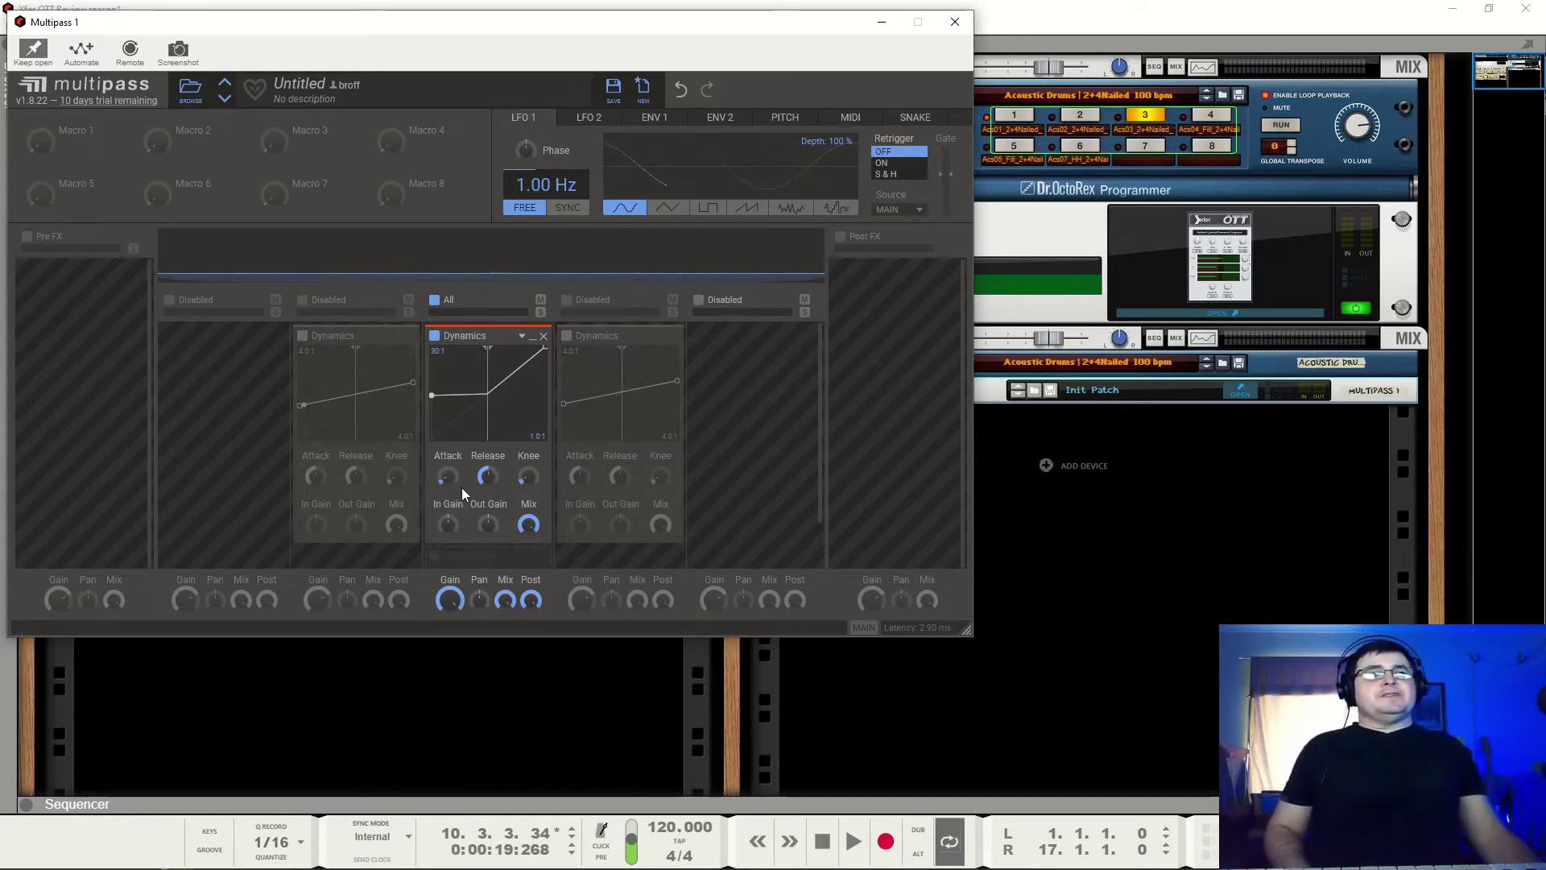
Play the loop while raising the active band's Dynamics release and attack times to compare their effect
{"action": "key", "text": "space"}
{"action": "left_click_drag", "start_coordinate": [488, 477], "coordinate": [488, 439]}
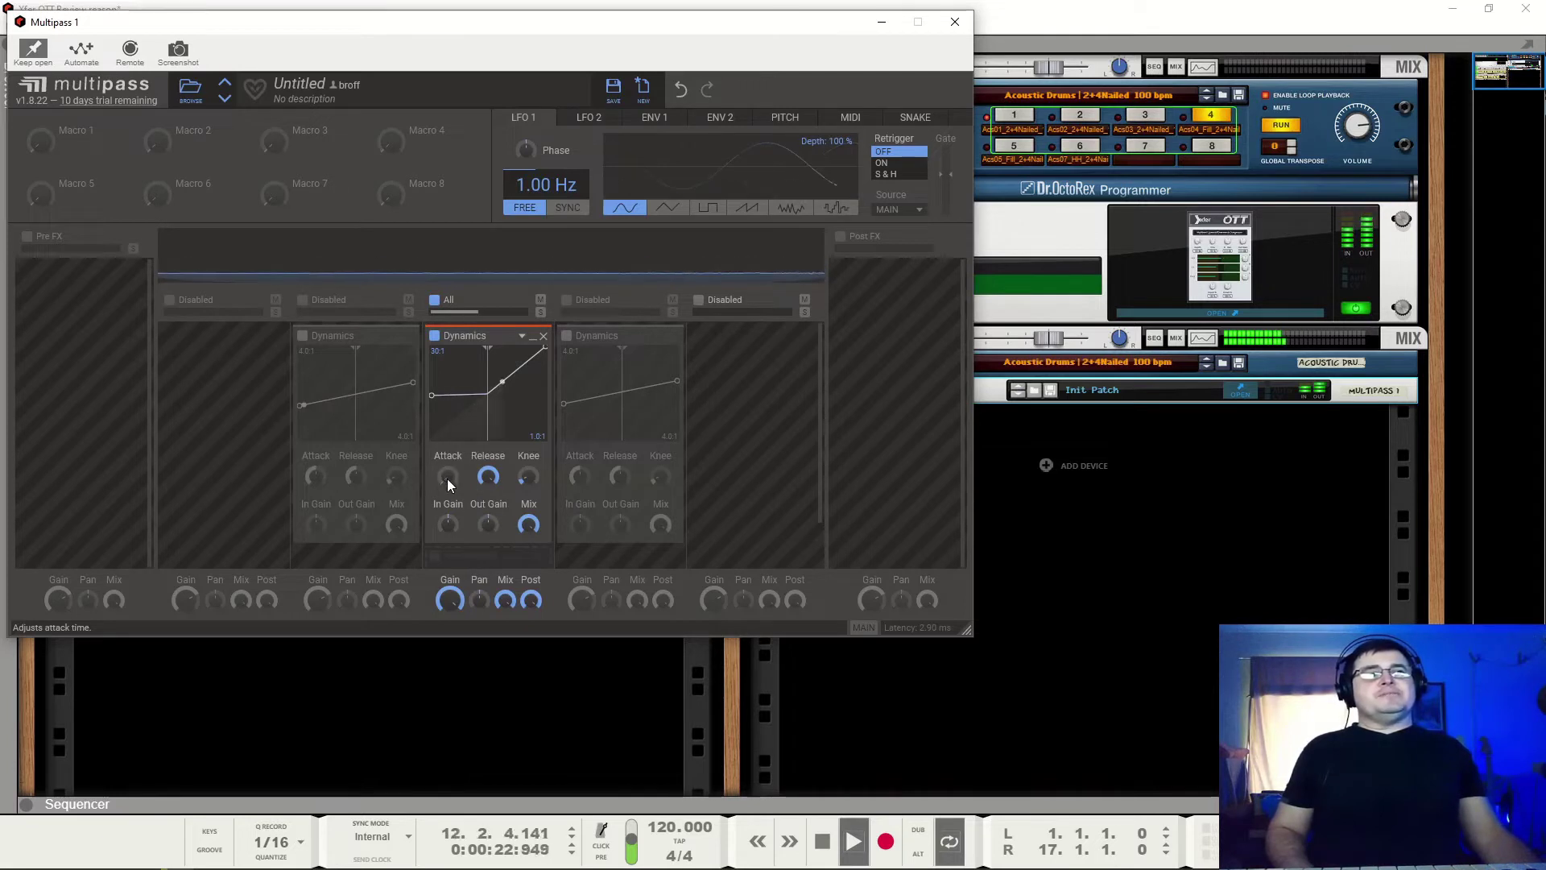
{"action": "left_click_drag", "start_coordinate": [447, 479], "coordinate": [447, 439]}
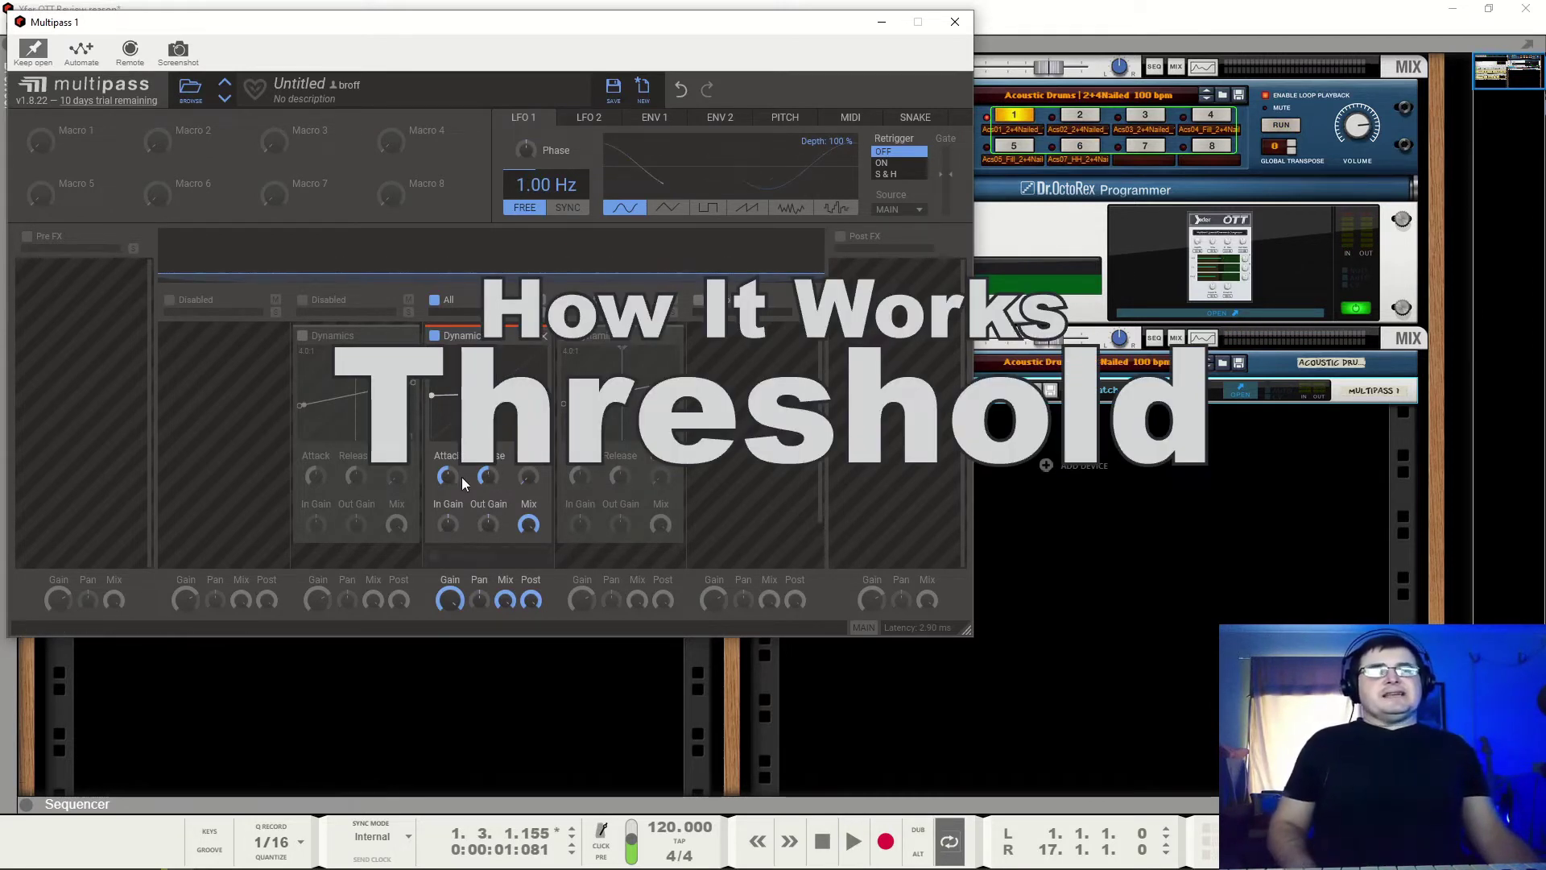
With both Dynamics ratios at 30:1, play the loop while lowering both thresholds together and raising the In Gain
{"action": "key", "text": "space"}
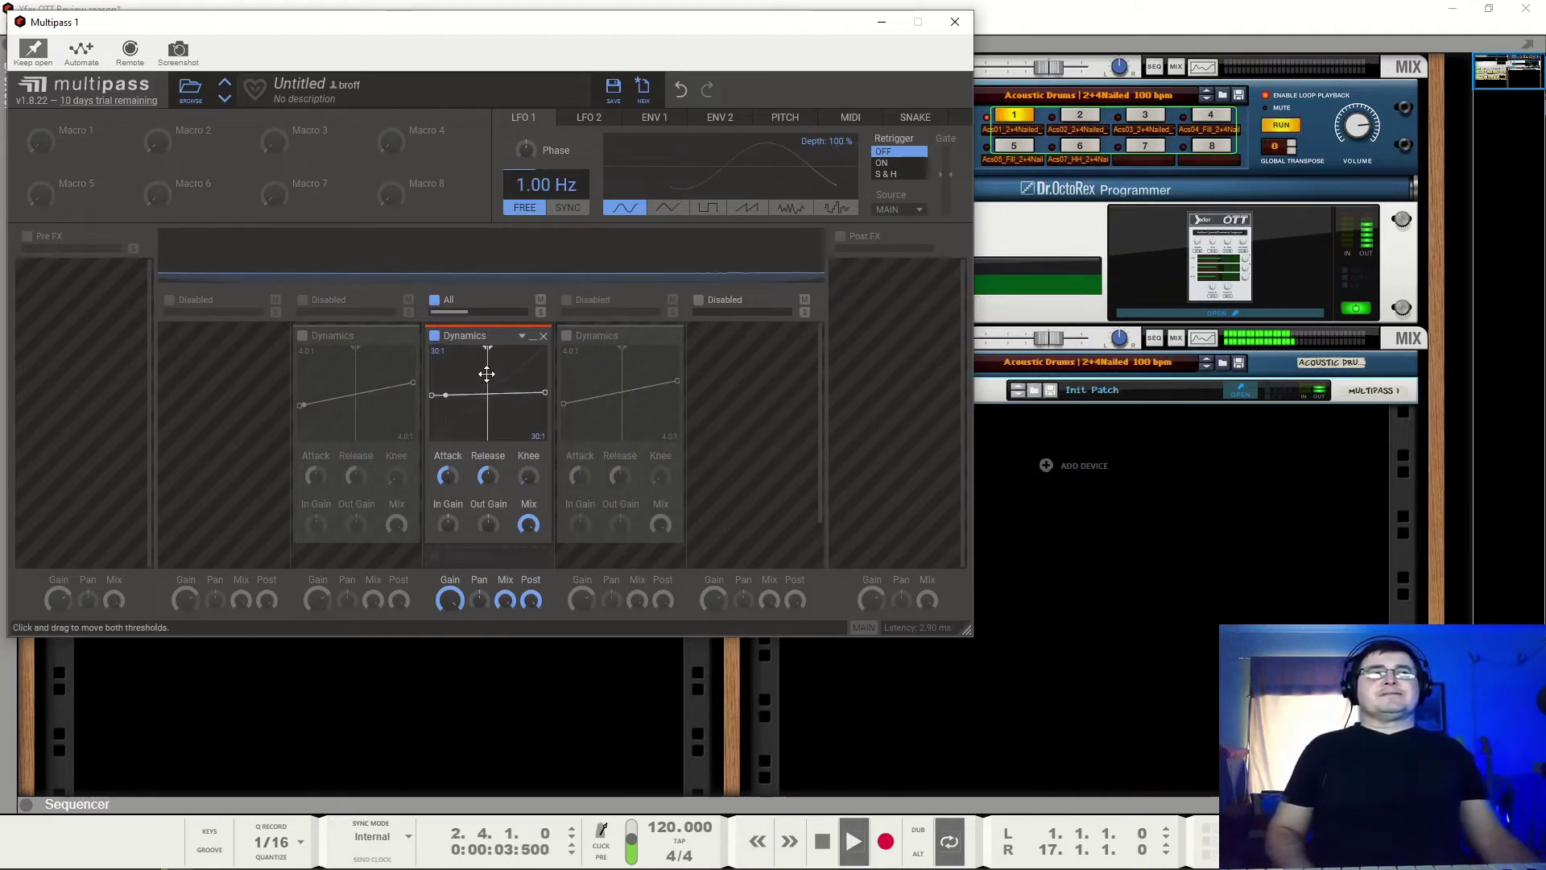
{"action": "left_click_drag", "start_coordinate": [486, 362], "coordinate": [476, 373]}
{"action": "left_click_drag", "start_coordinate": [447, 524], "coordinate": [448, 515]}
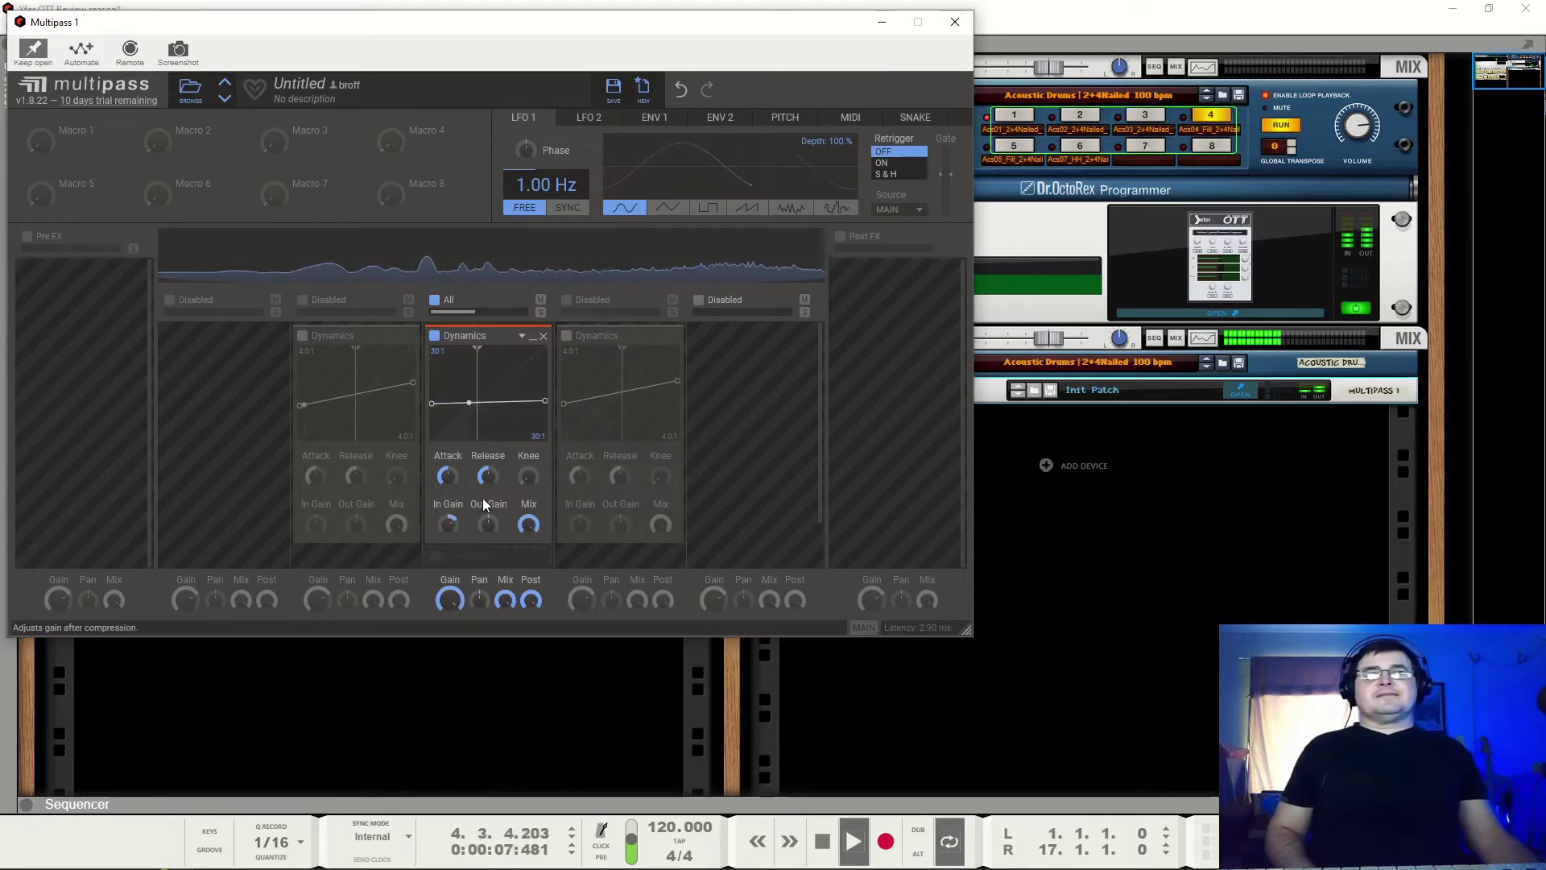
{"action": "key", "text": "space"}
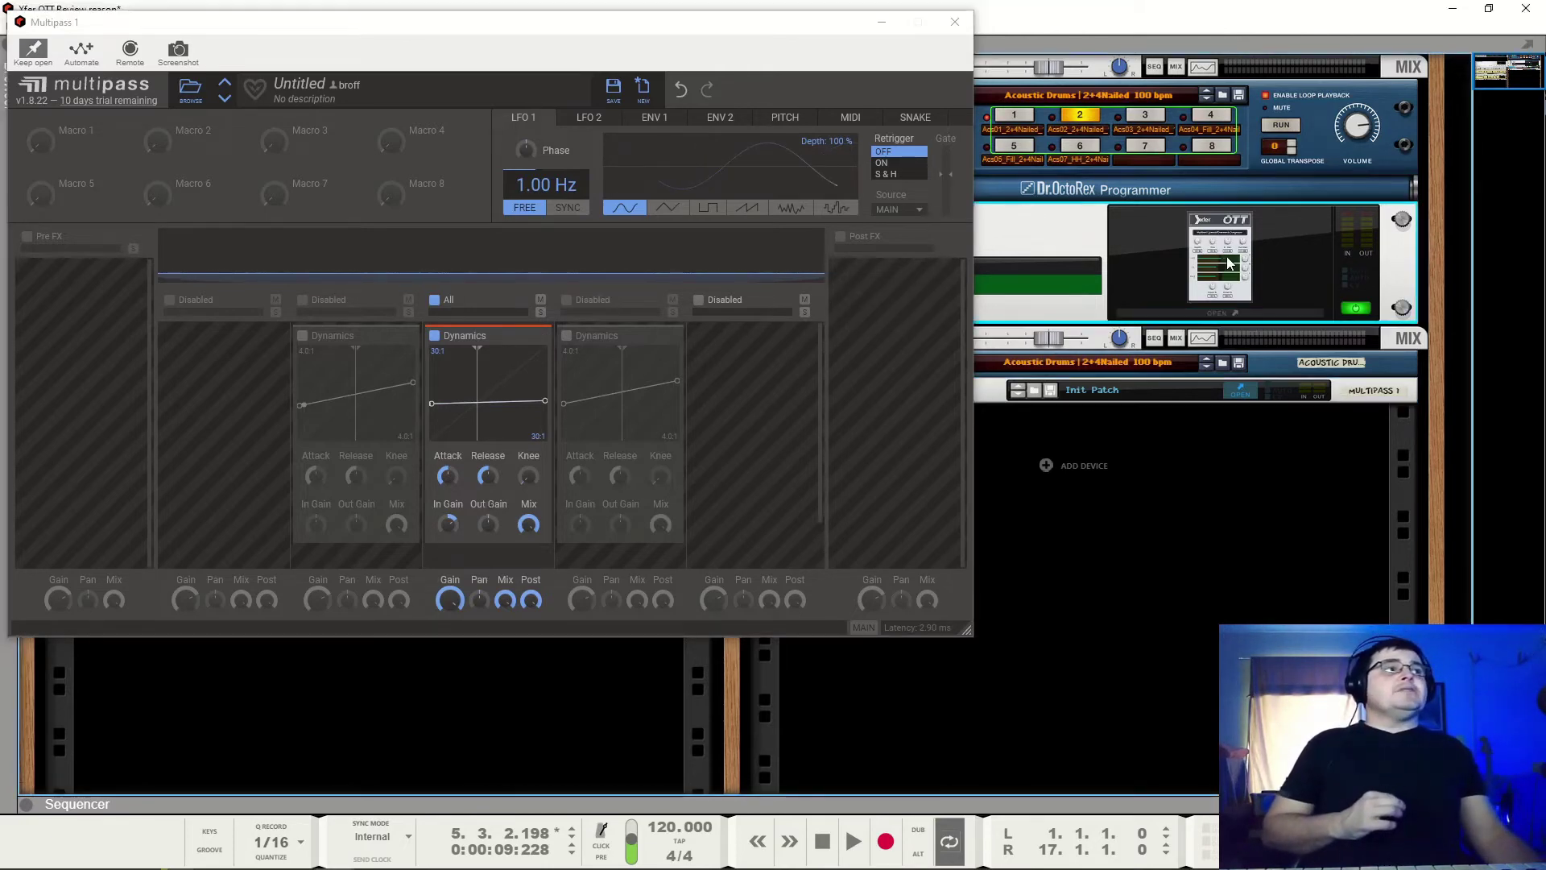
Open the OTT plugin window and place it beside the Multipass window
{"action": "left_click", "coordinate": [1220, 313]}
{"action": "left_click_drag", "start_coordinate": [415, 241], "coordinate": [1076, 187]}
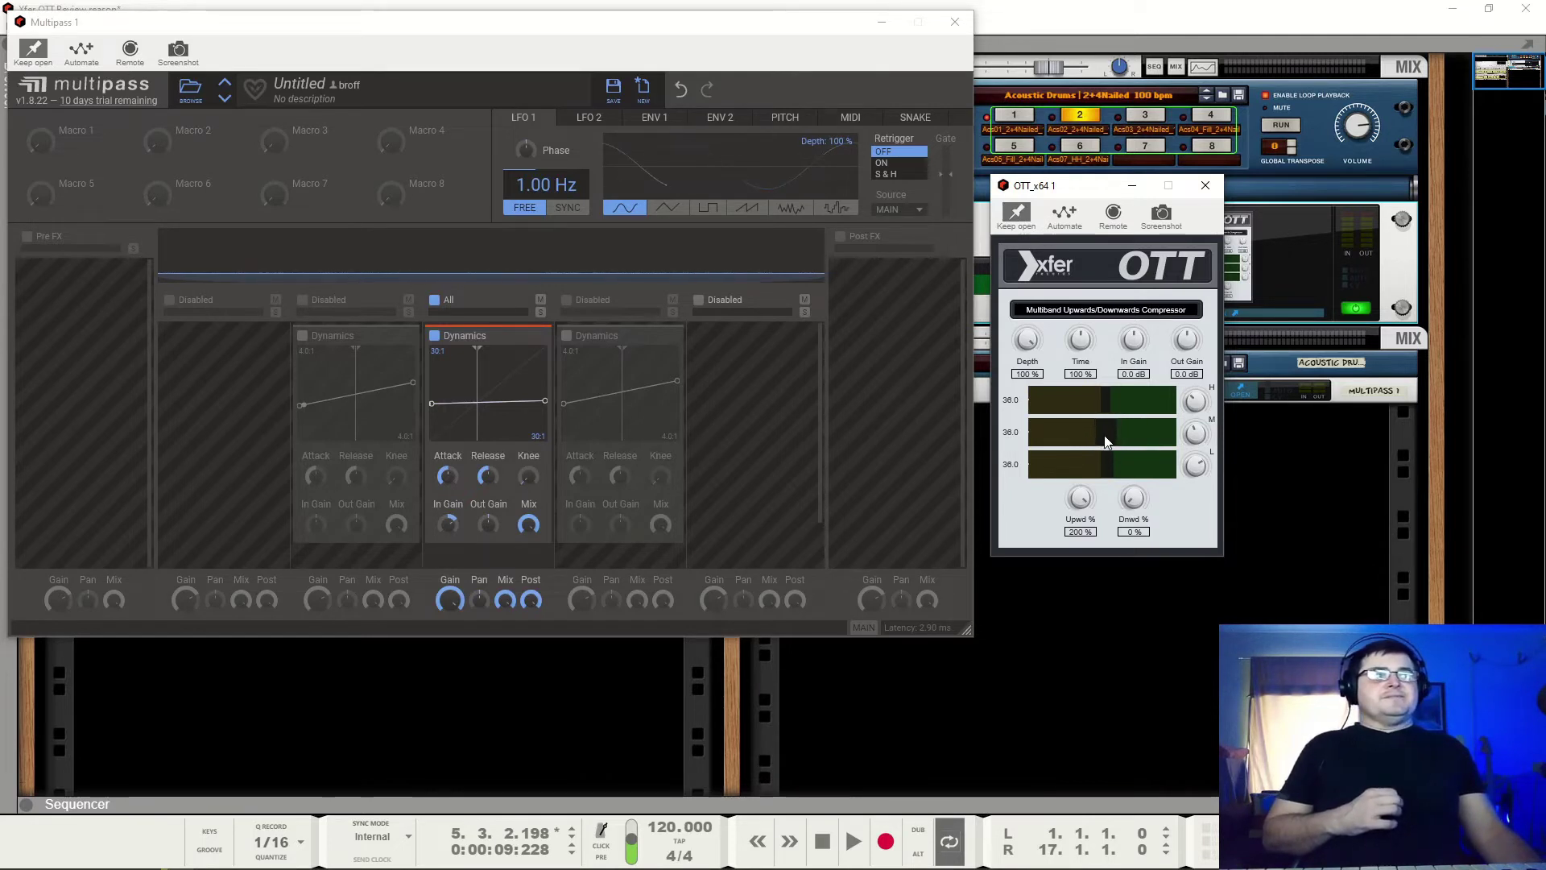
Raise the active band's Dynamics thresholds slightly and set its upward and downward ratios to 4.0:1
{"action": "mouse_move", "coordinate": [479, 397]}
{"action": "left_mouse_down"}
{"action": "mouse_move", "coordinate": [466, 397]}
{"action": "mouse_move", "coordinate": [500, 397]}
{"action": "mouse_move", "coordinate": [485, 397]}
{"action": "left_mouse_up"}
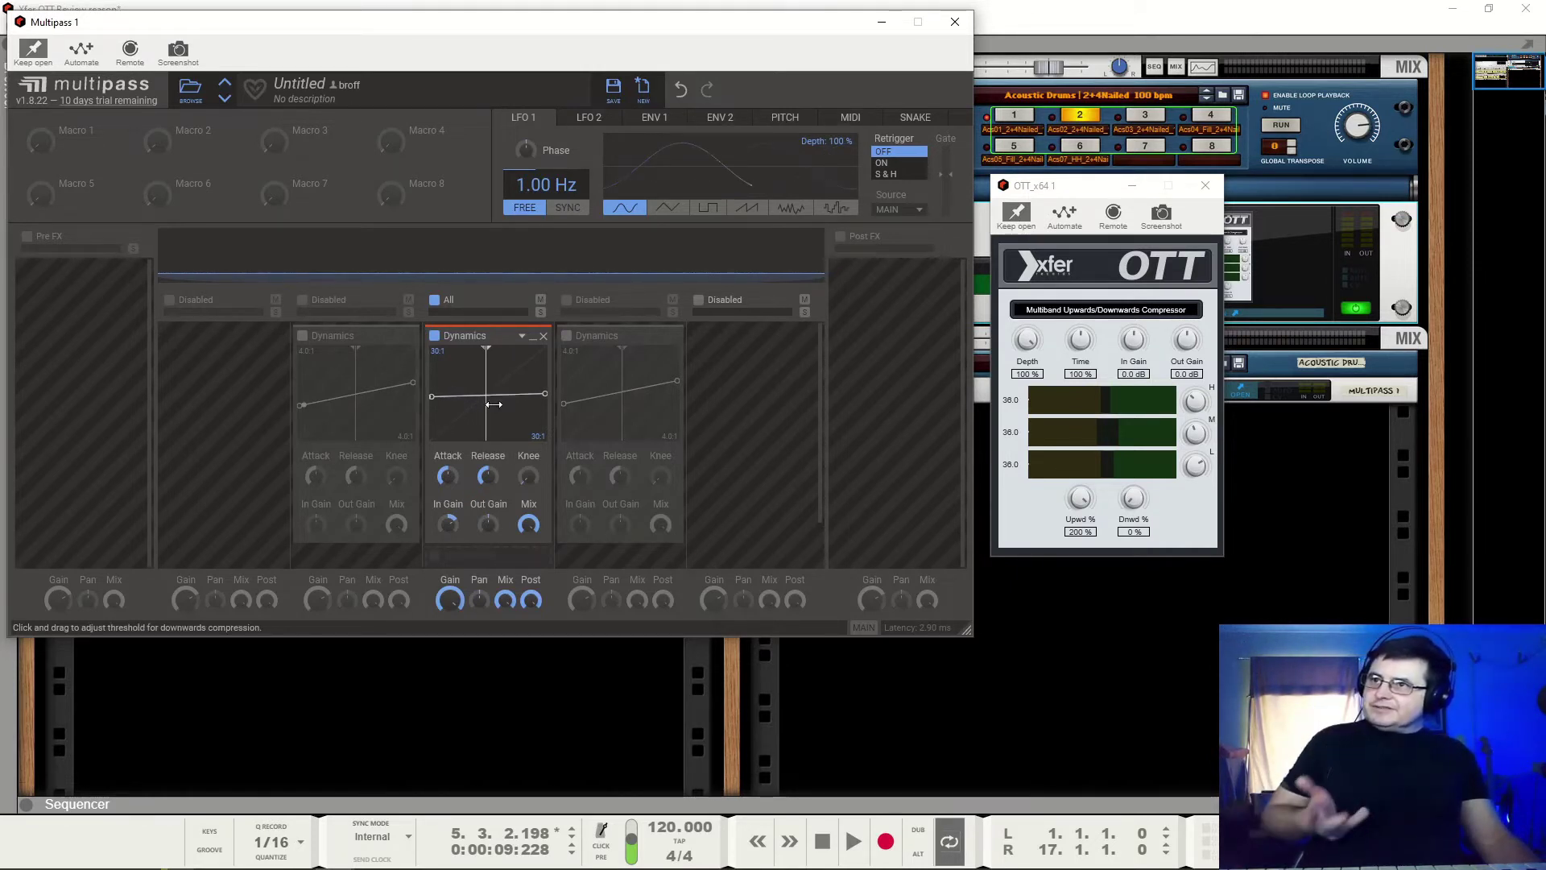
{"action": "key", "text": "space"}
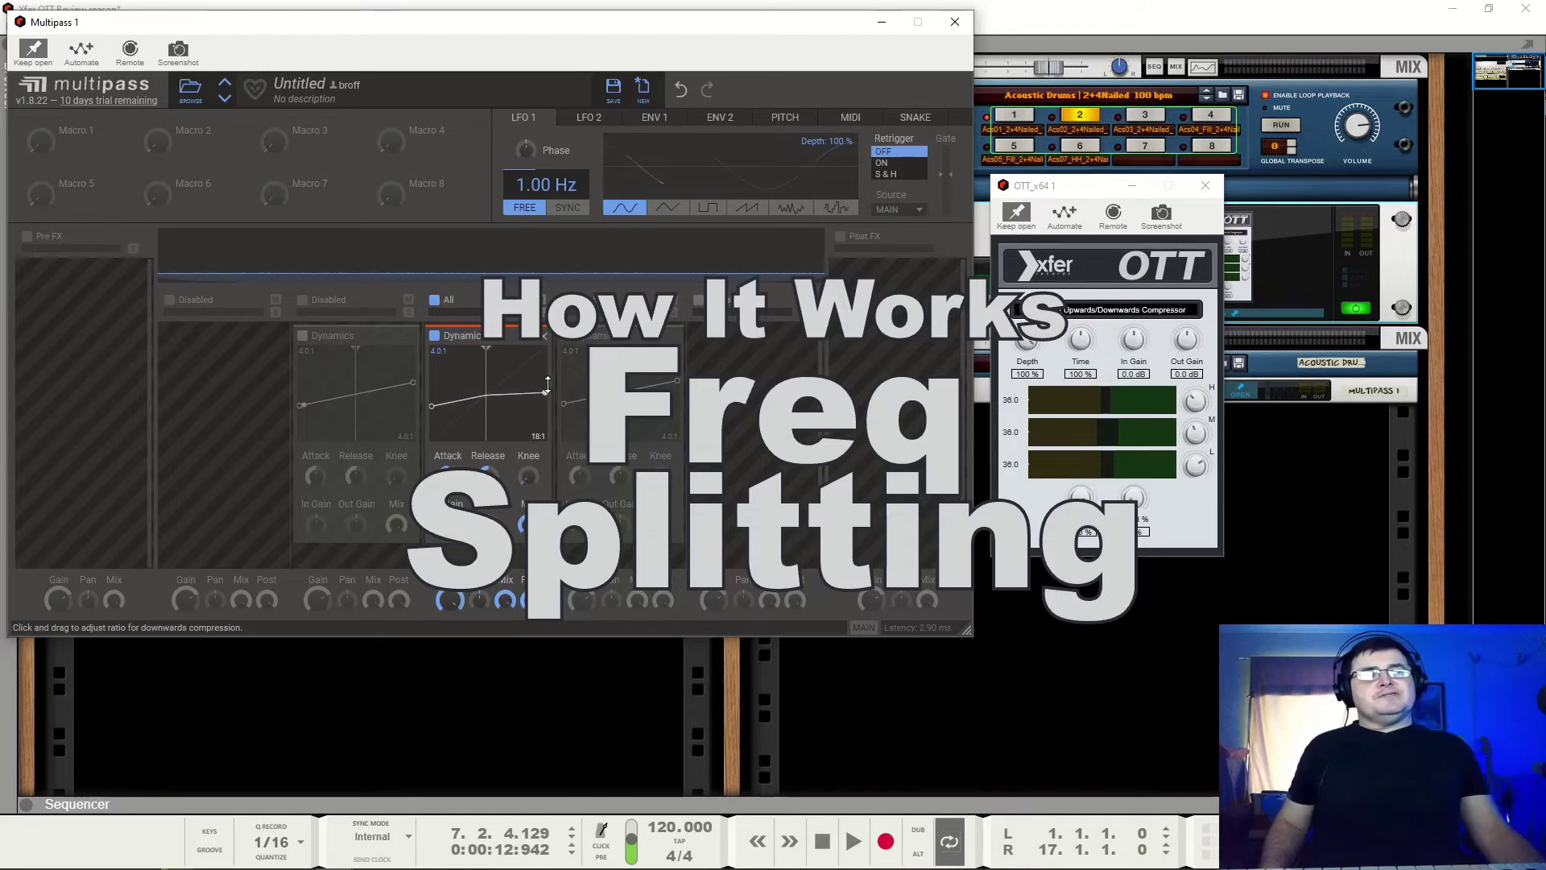
{"action": "left_click_drag", "start_coordinate": [542, 342], "coordinate": [540, 332]}
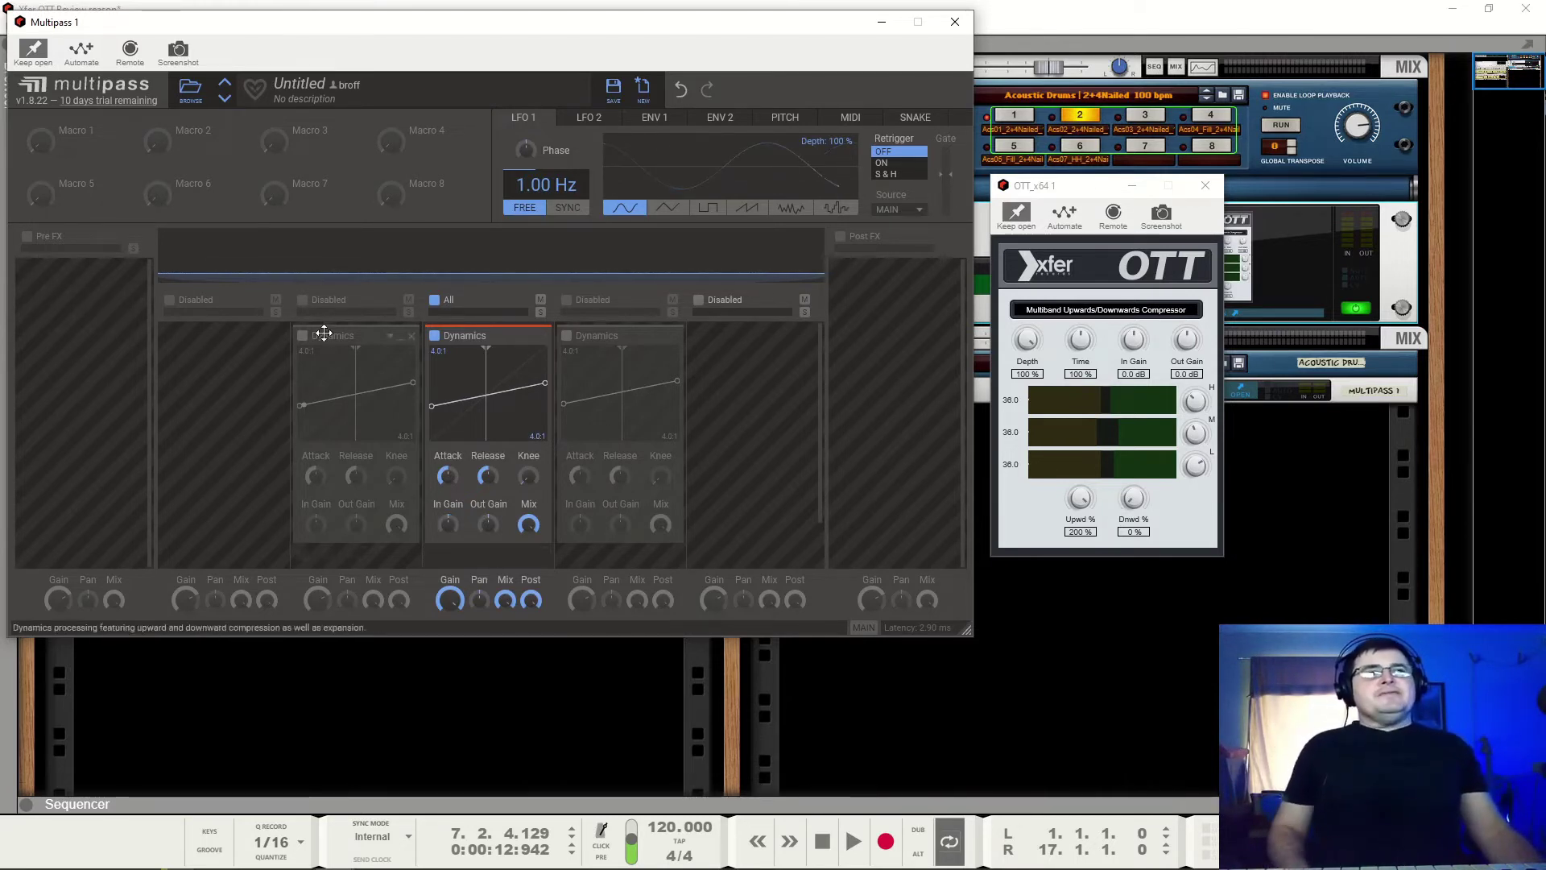
Enable the low and high Dynamics bands beside the active one and set the crossovers to 120 Hz and 2.00 kHz
{"action": "left_click", "coordinate": [302, 299]}
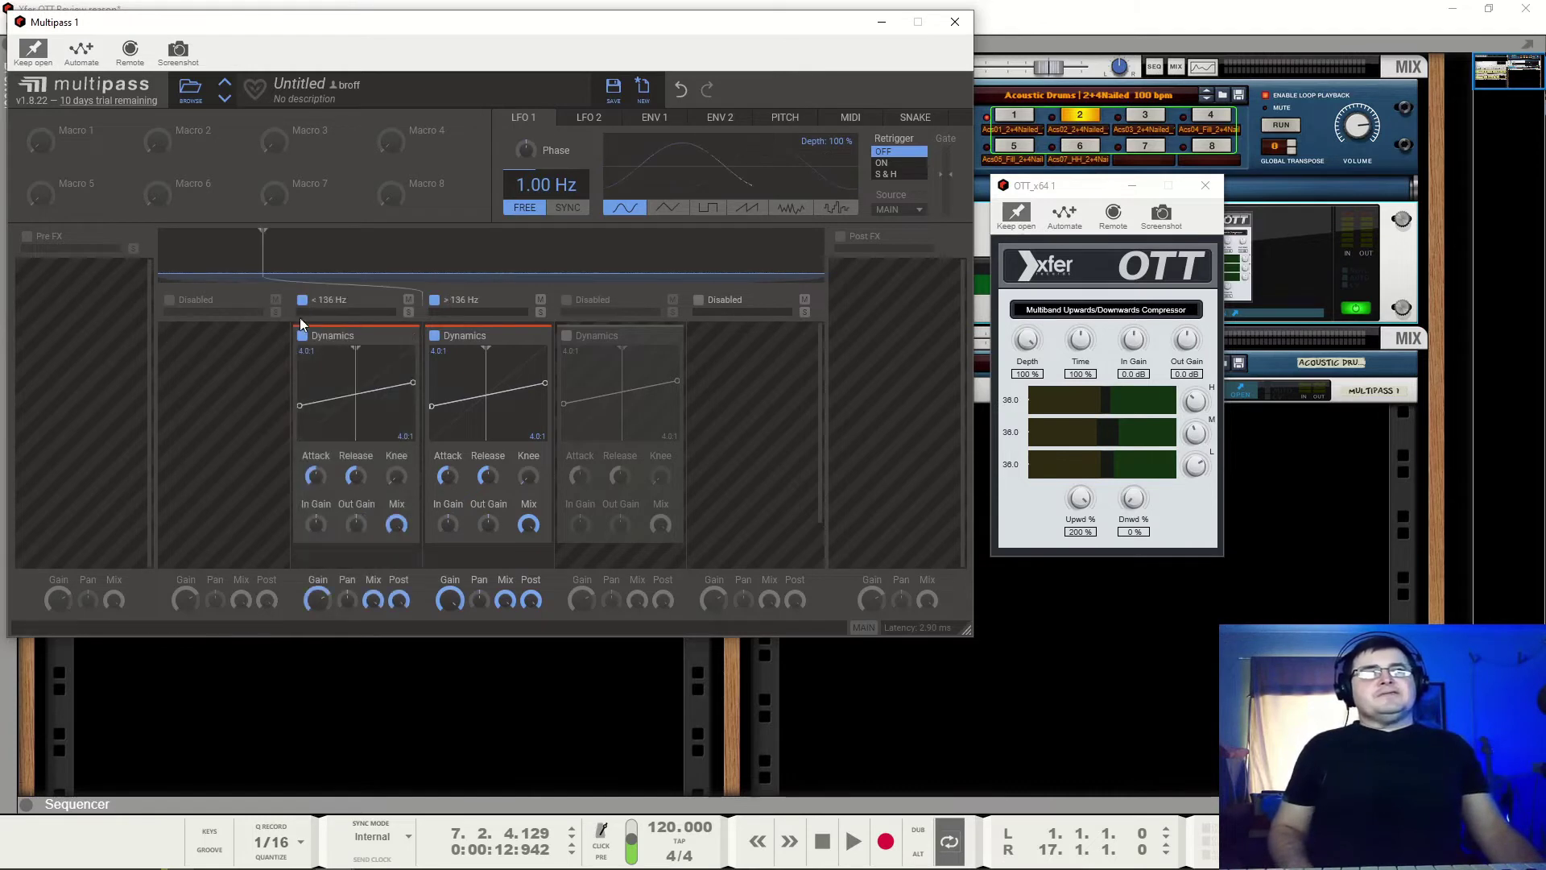
{"action": "left_click", "coordinate": [568, 303]}
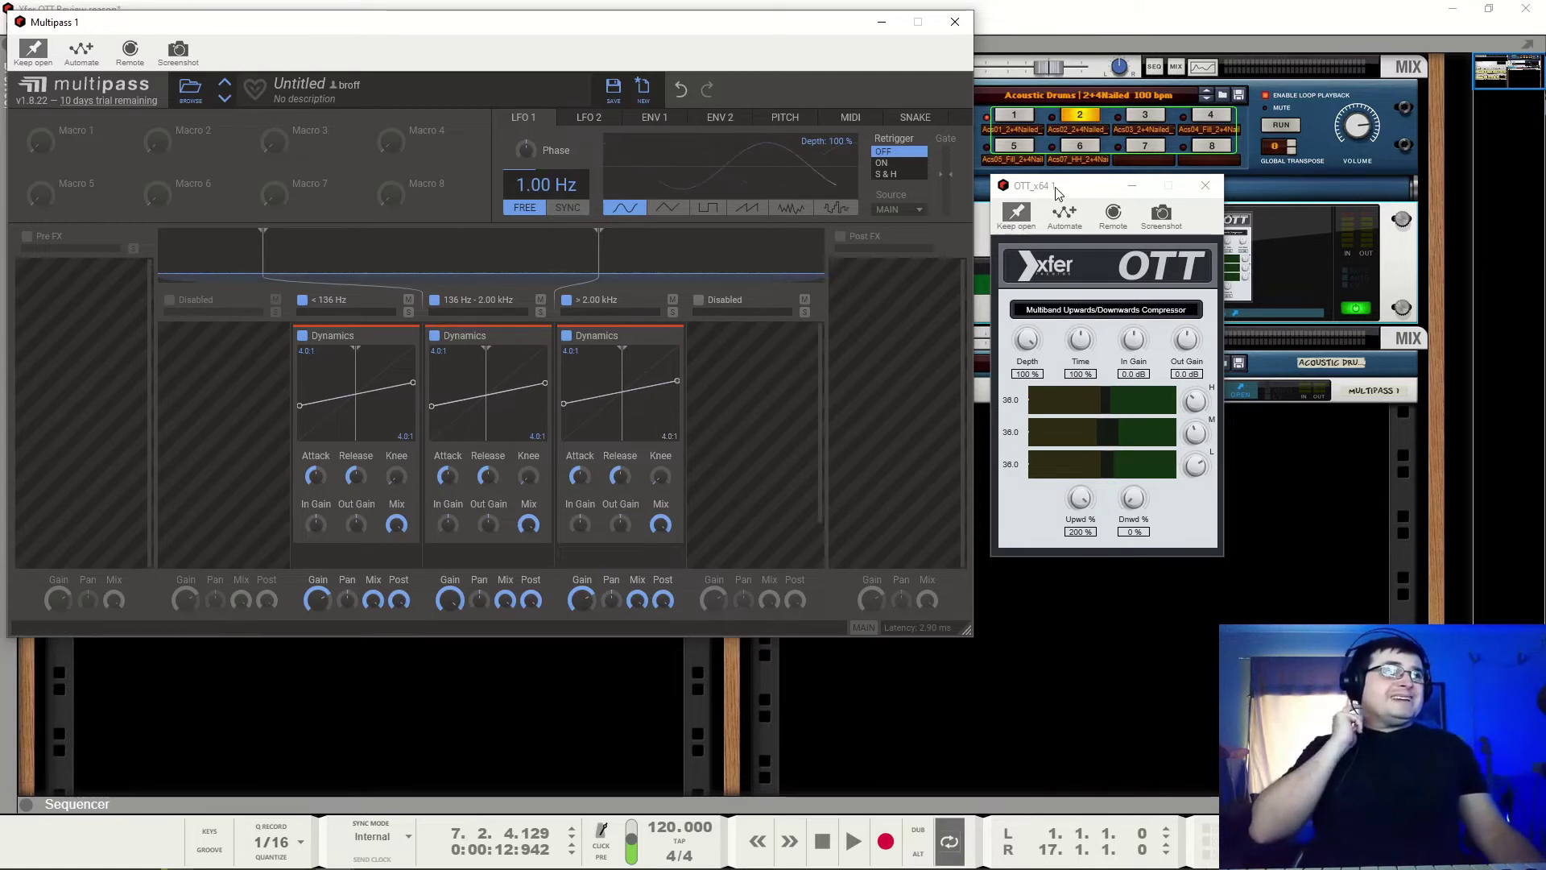
{"action": "left_click_drag", "start_coordinate": [1058, 193], "coordinate": [1044, 179]}
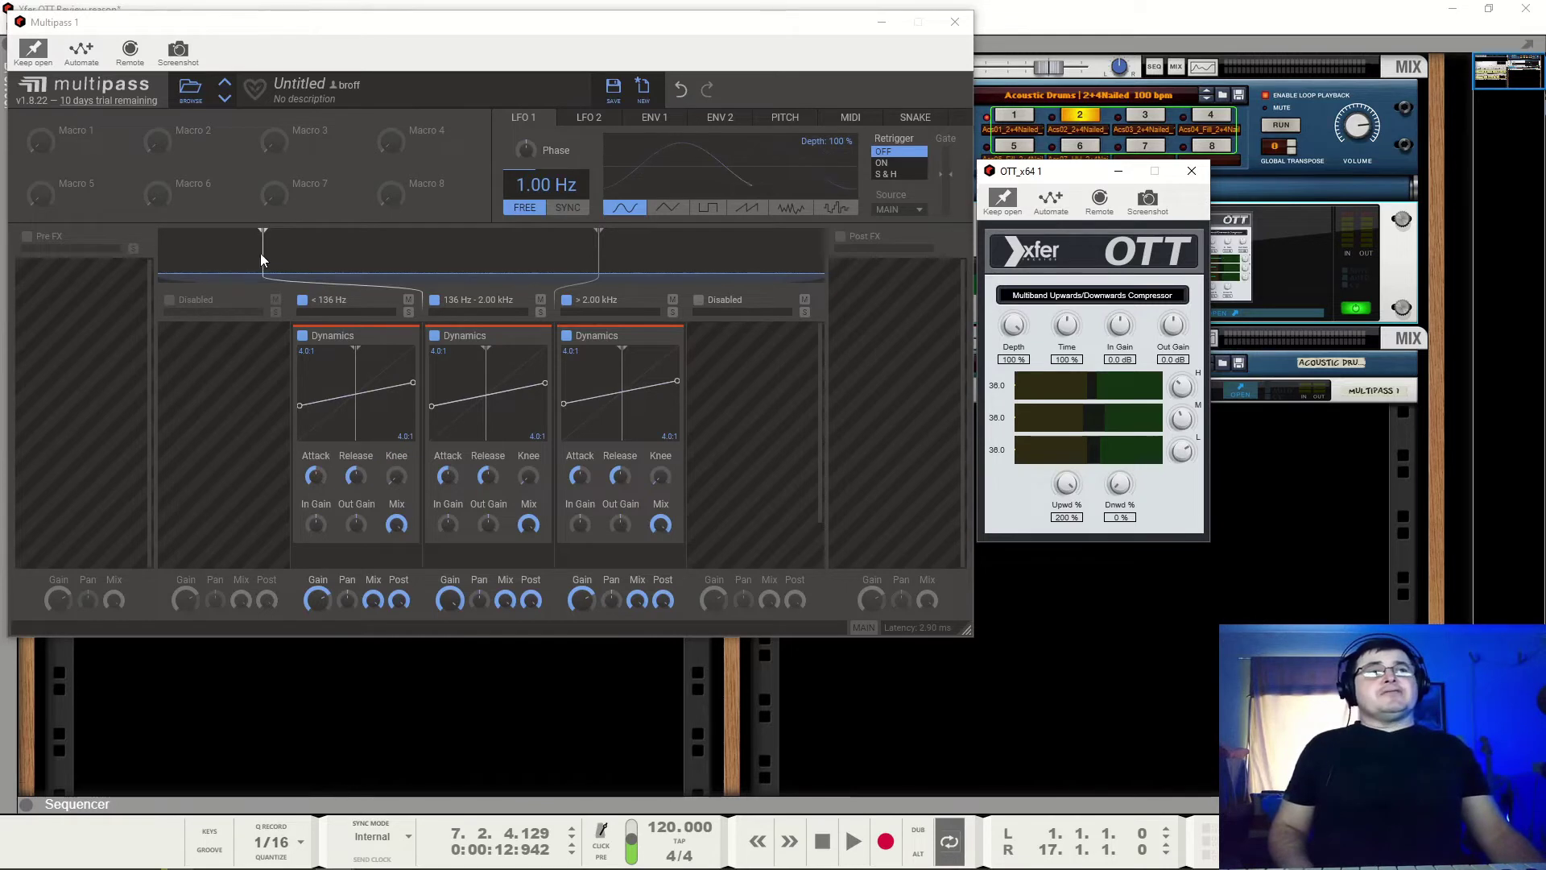
{"action": "left_click_drag", "start_coordinate": [265, 251], "coordinate": [249, 253]}
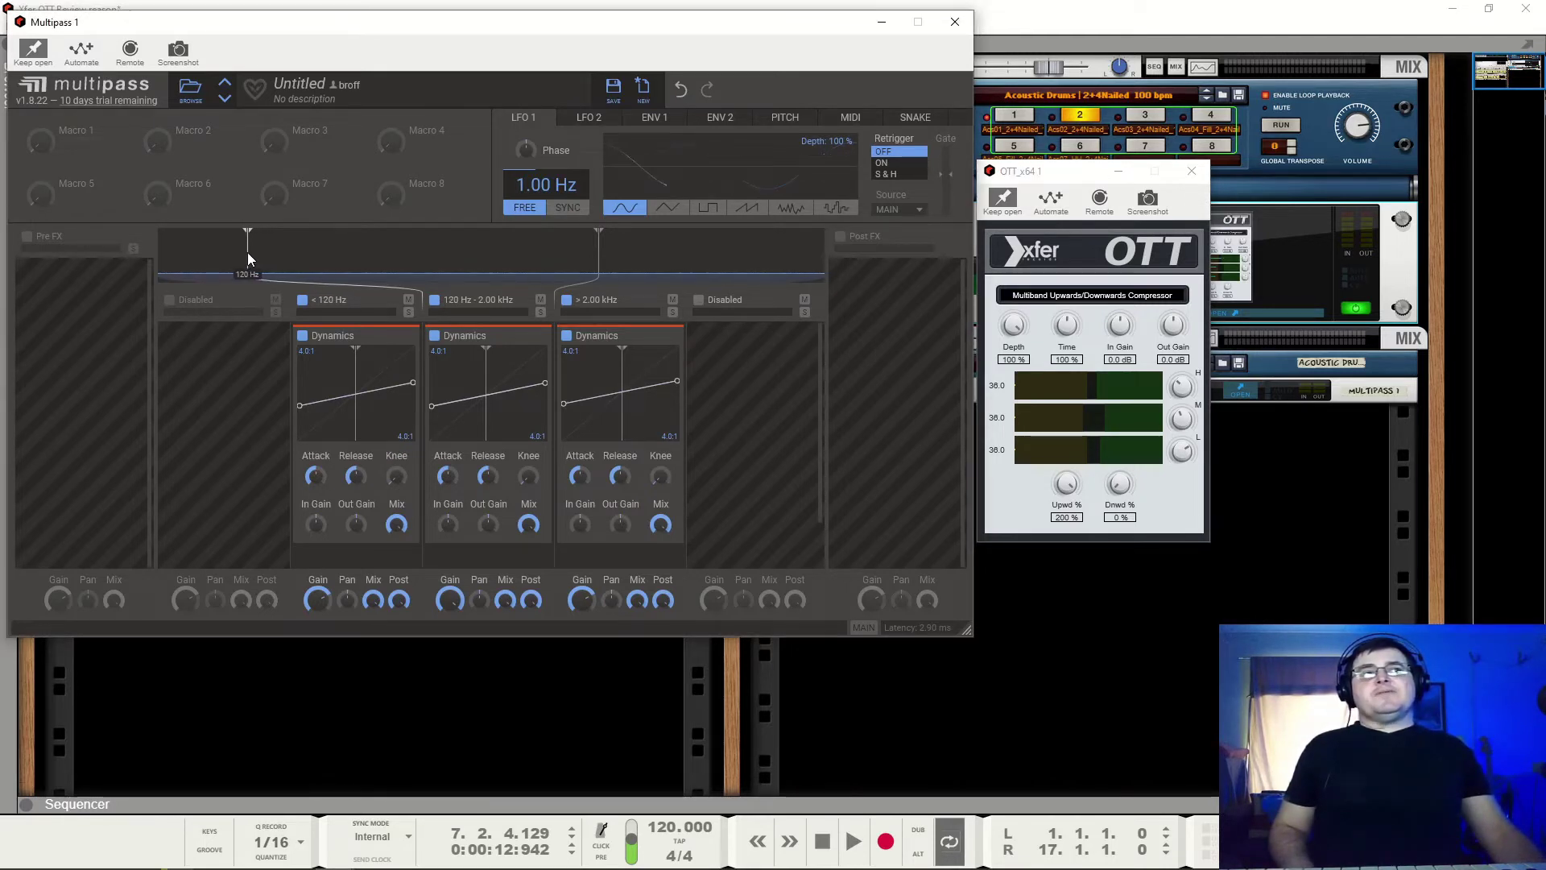
{"action": "left_click_drag", "start_coordinate": [600, 251], "coordinate": [597, 250]}
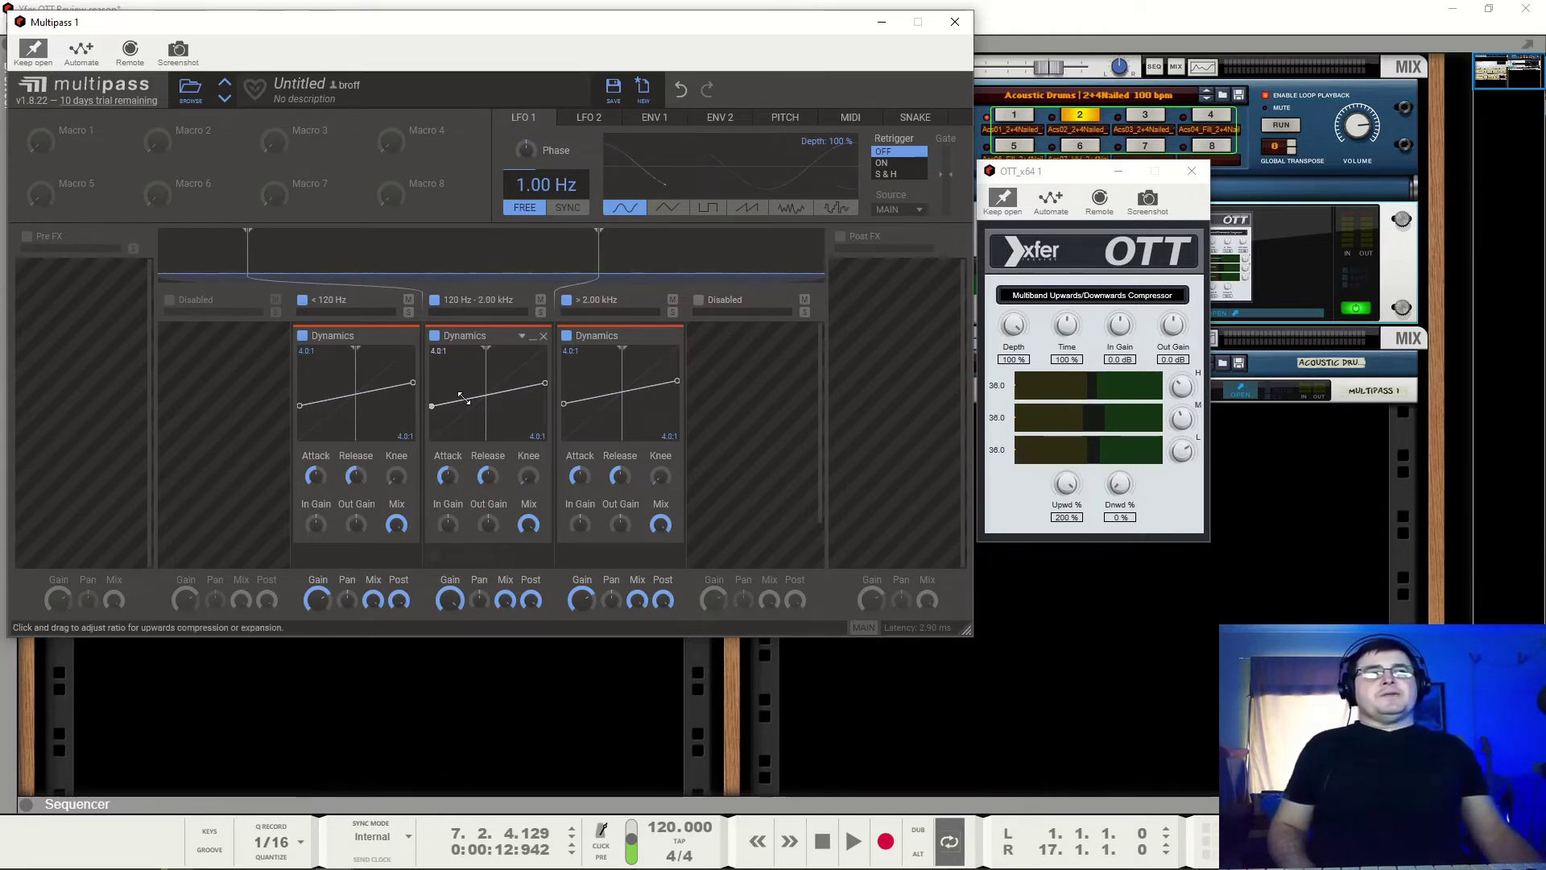
Play the drum loop in short passes through the three-band Multipass setup and examine each band's level on its dynamics curve
{"action": "key", "text": "space"}
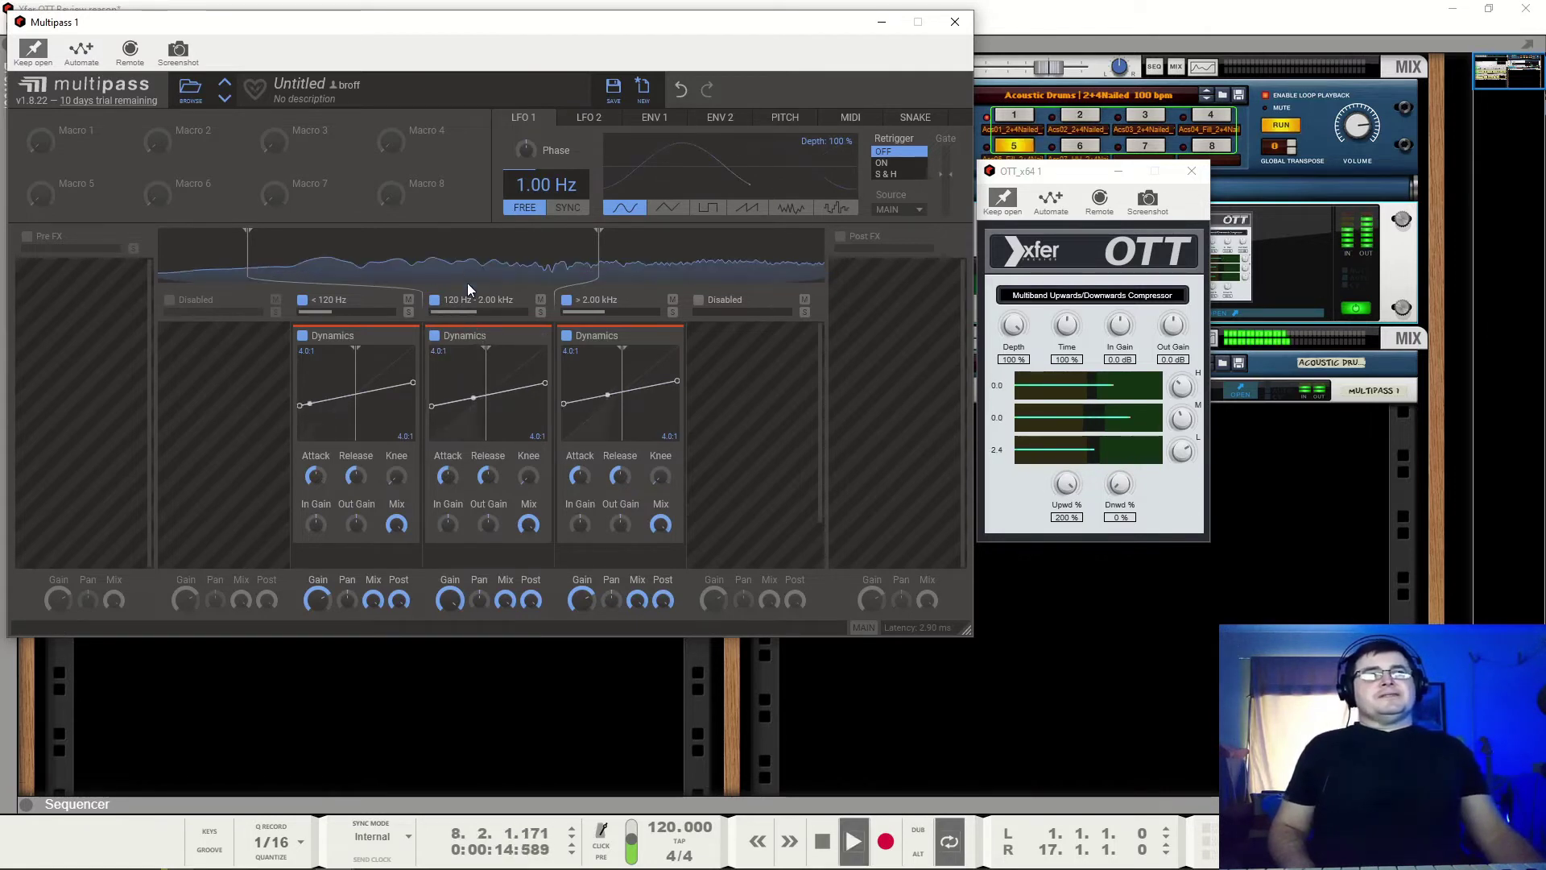
{"action": "key", "text": "space"}
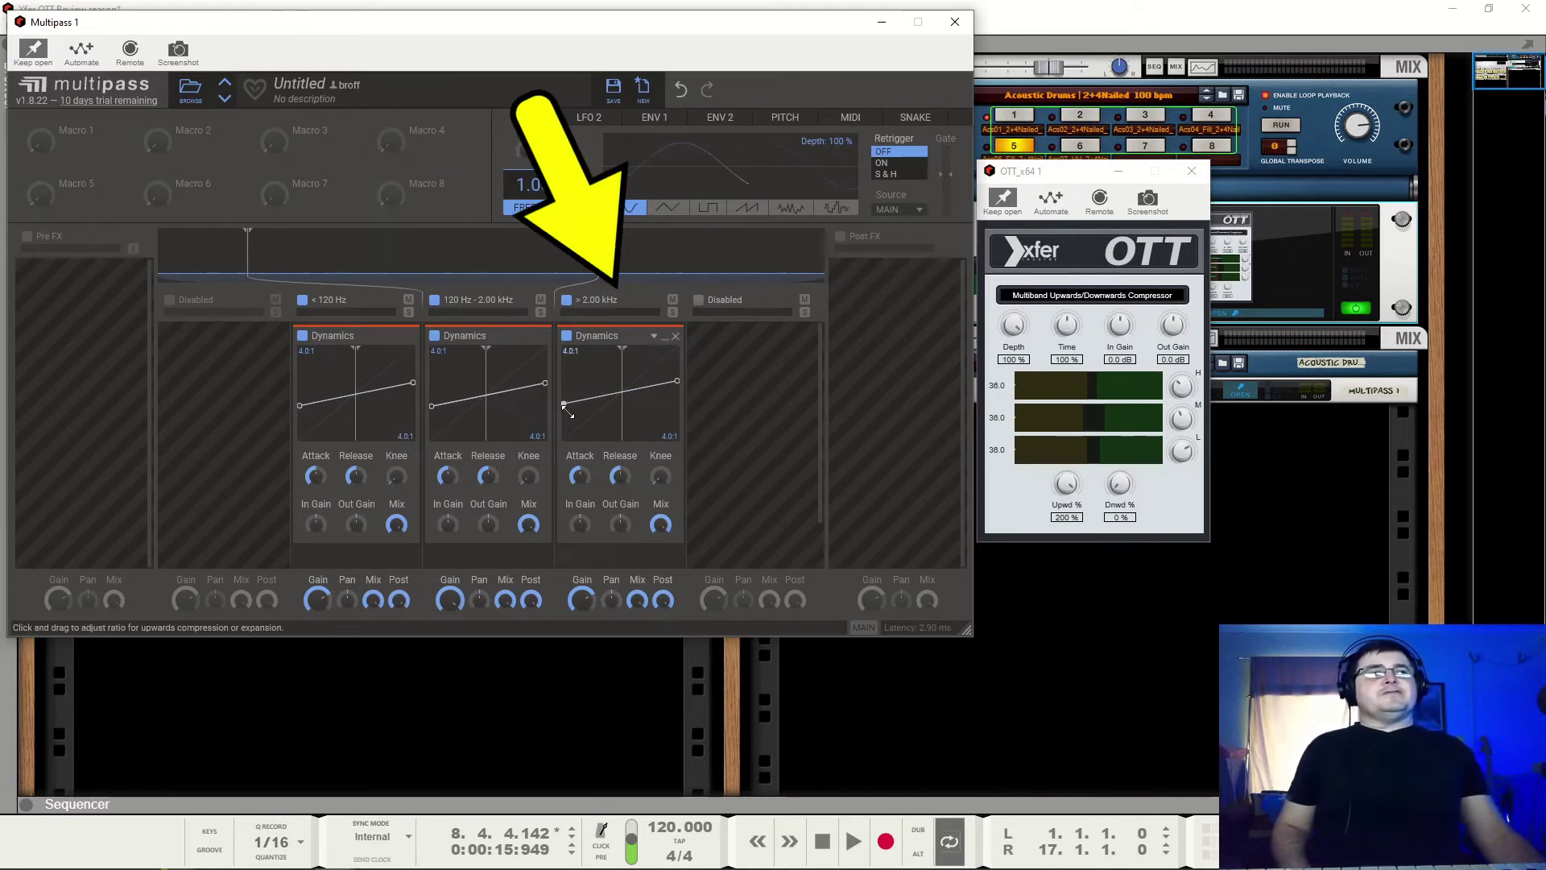
{"action": "key", "text": "space"}
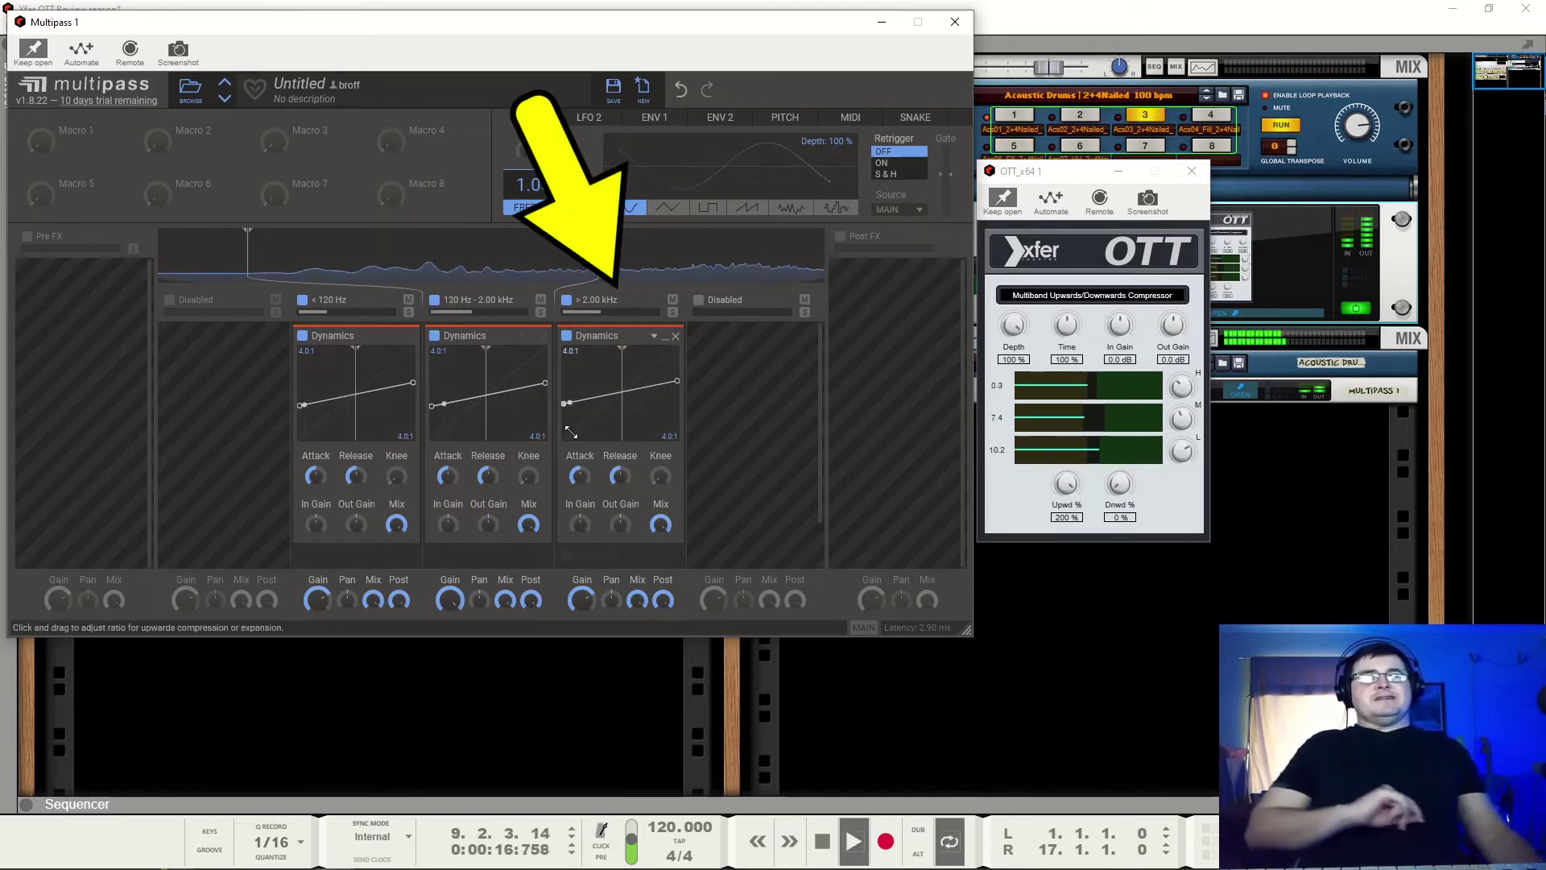
{"action": "key", "text": "space"}
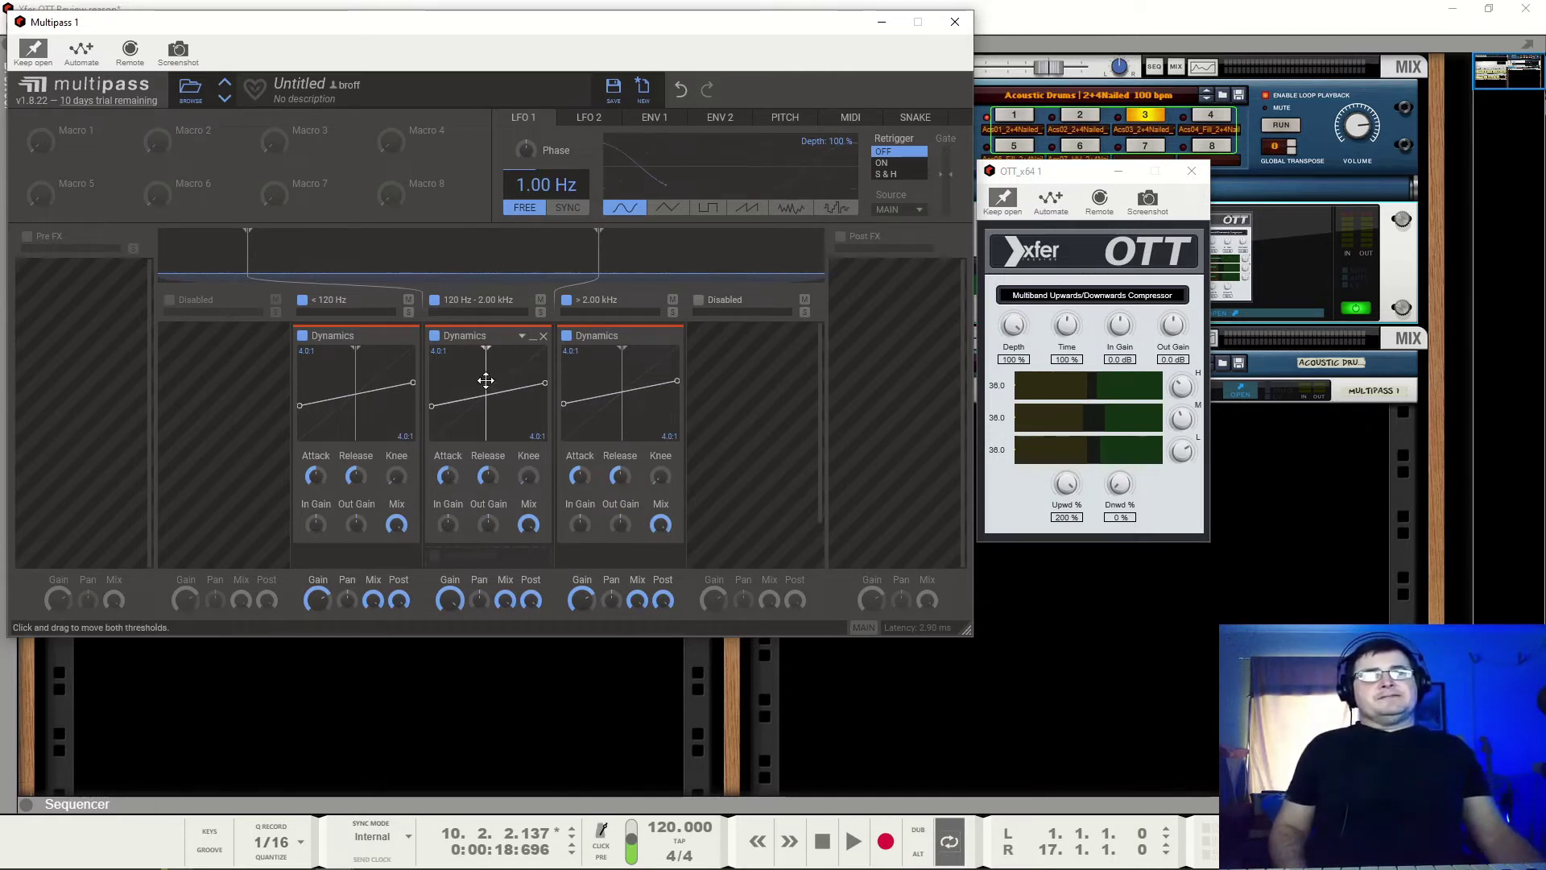
{"action": "key", "text": "space"}
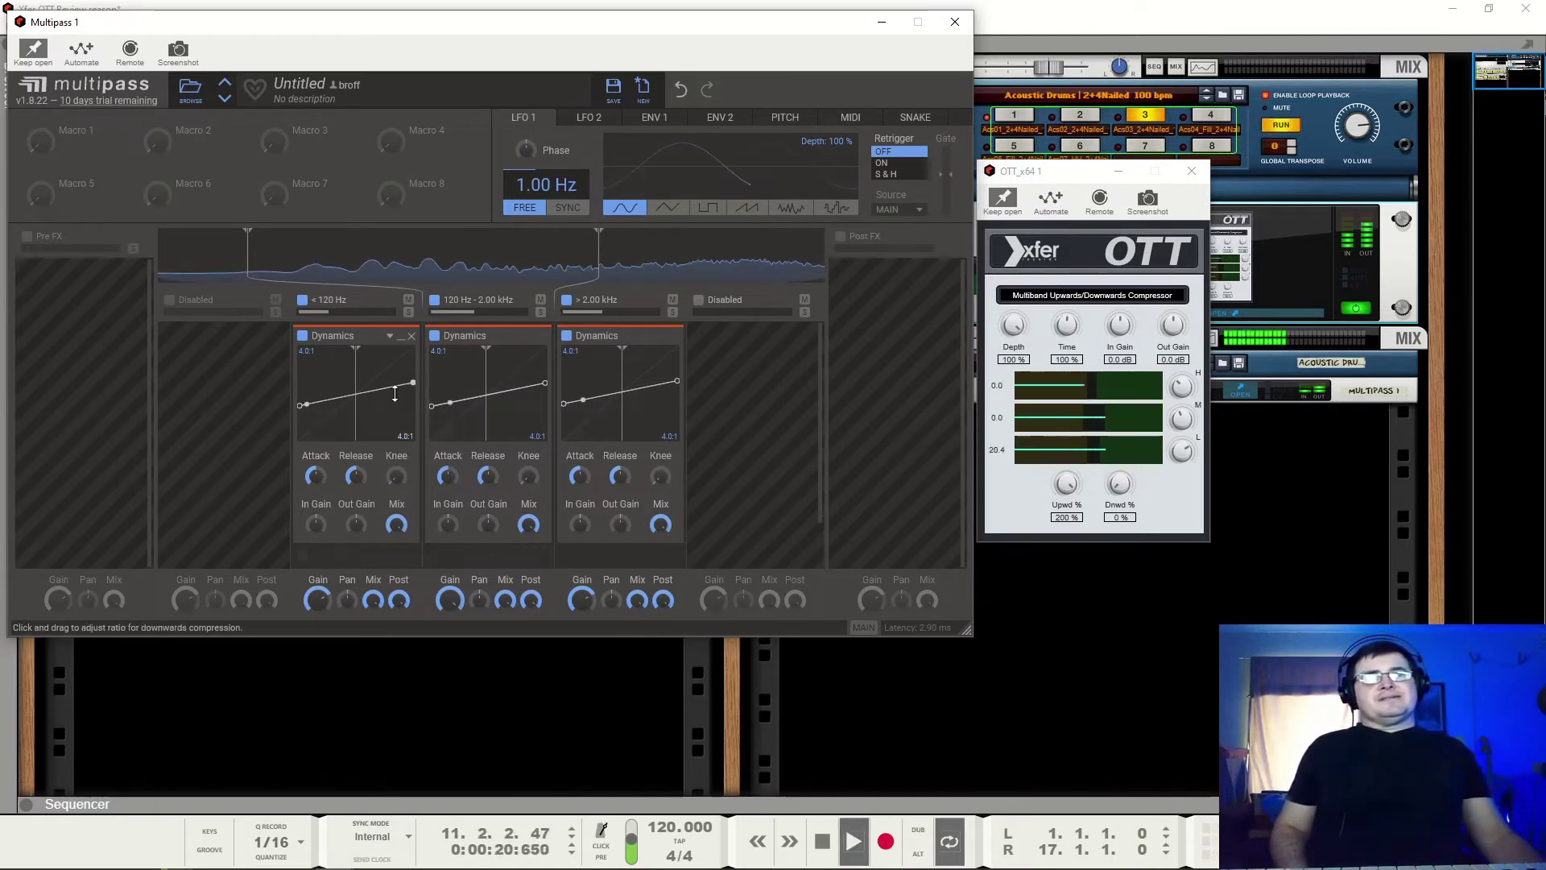
{"action": "key", "text": "space"}
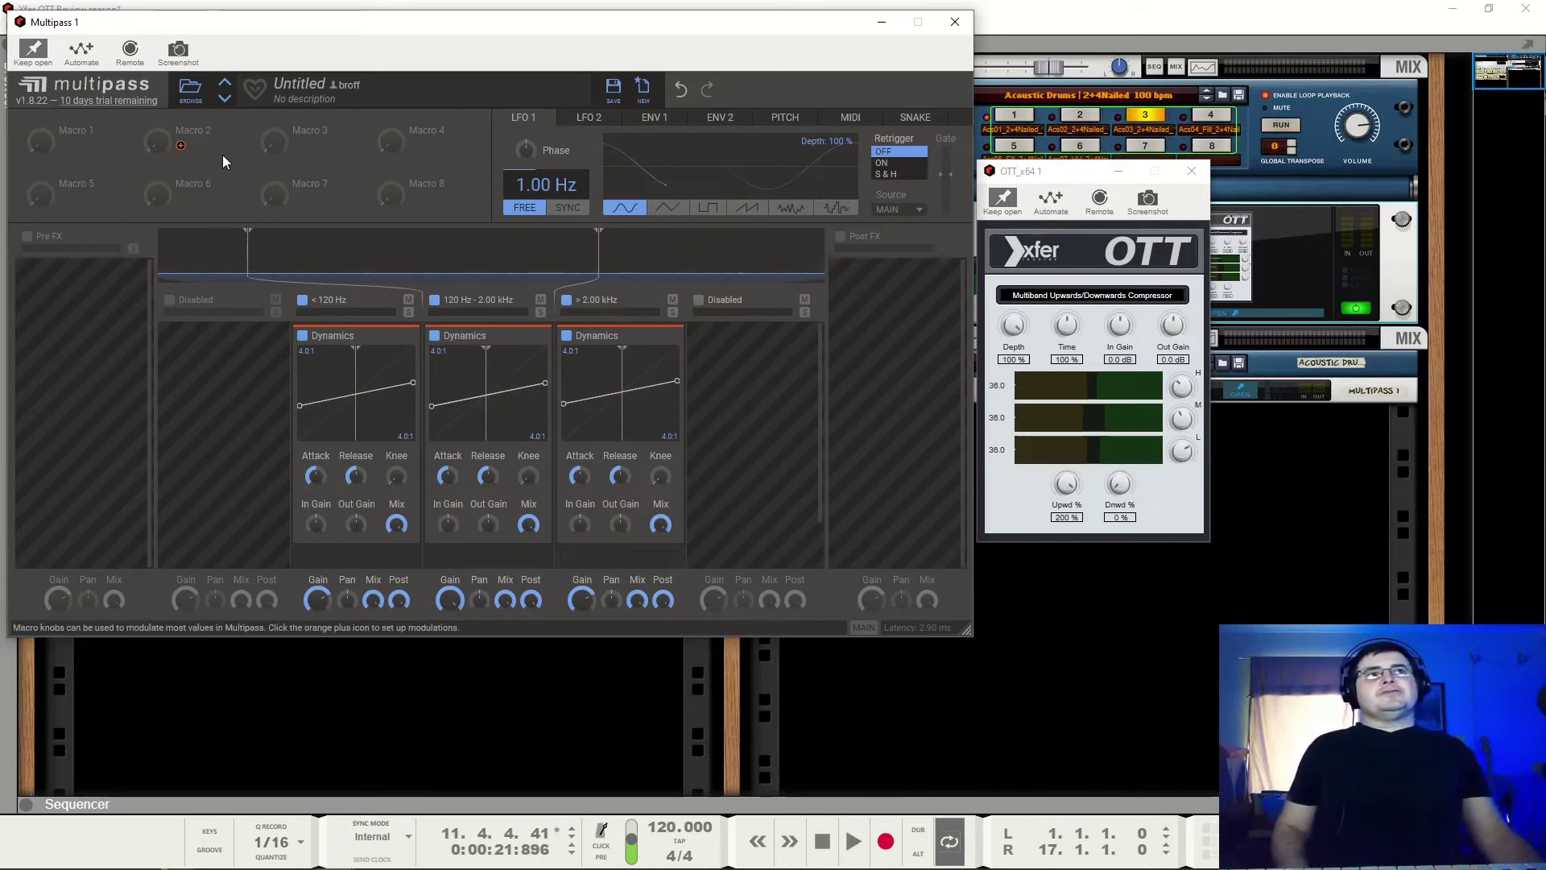
{"action": "key", "text": "space"}
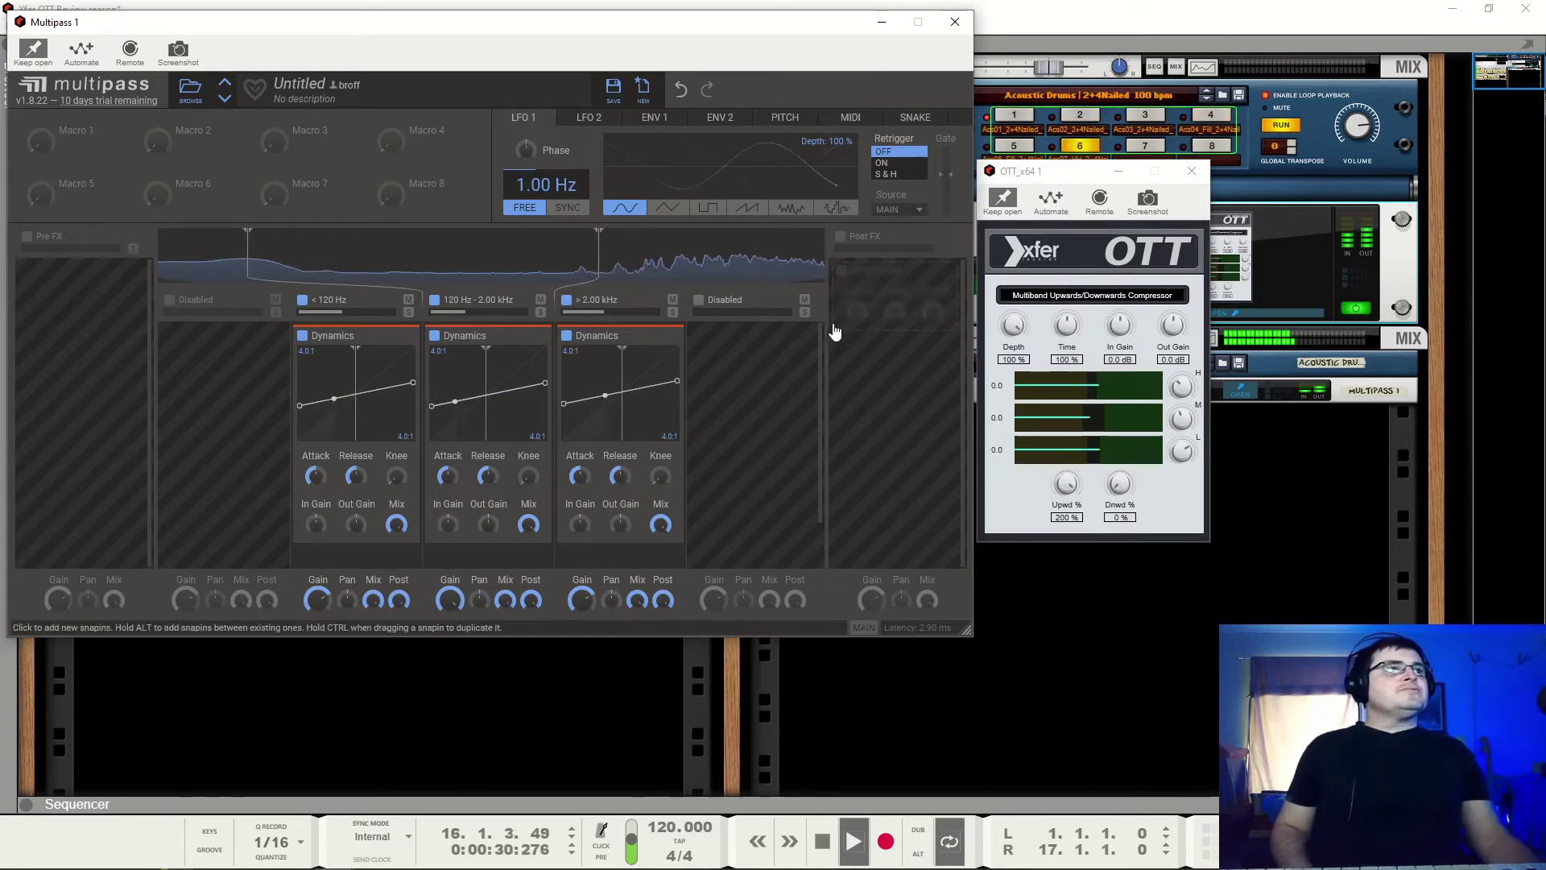
{"action": "key", "text": "space"}
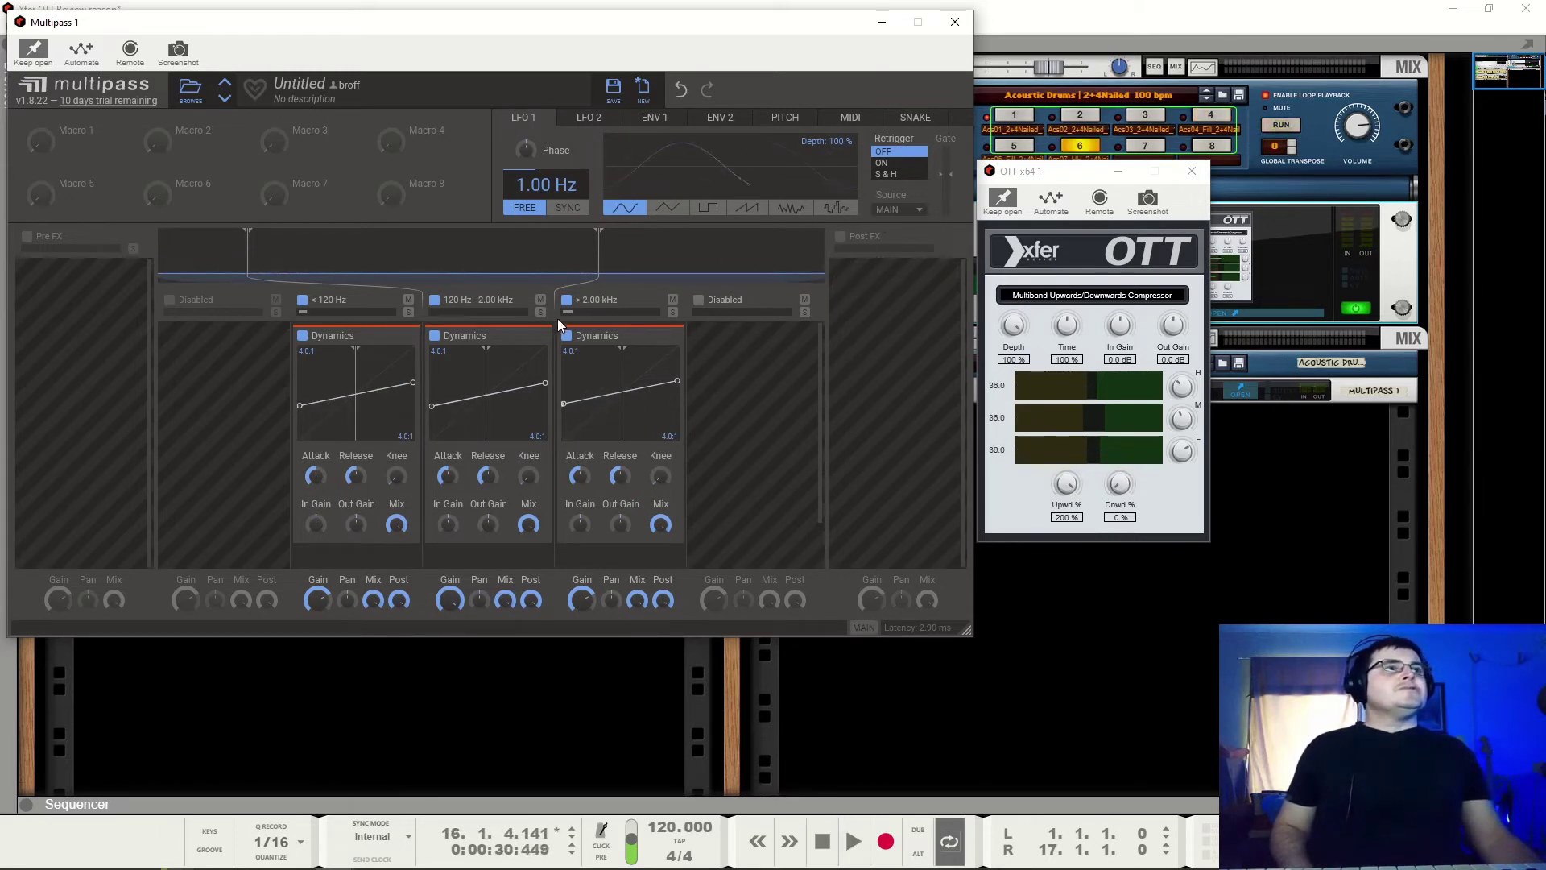
Bypass all three Dynamics bands, play the drum loop and switch the high, mid and low bands back on to compare
{"action": "left_click", "coordinate": [303, 335]}
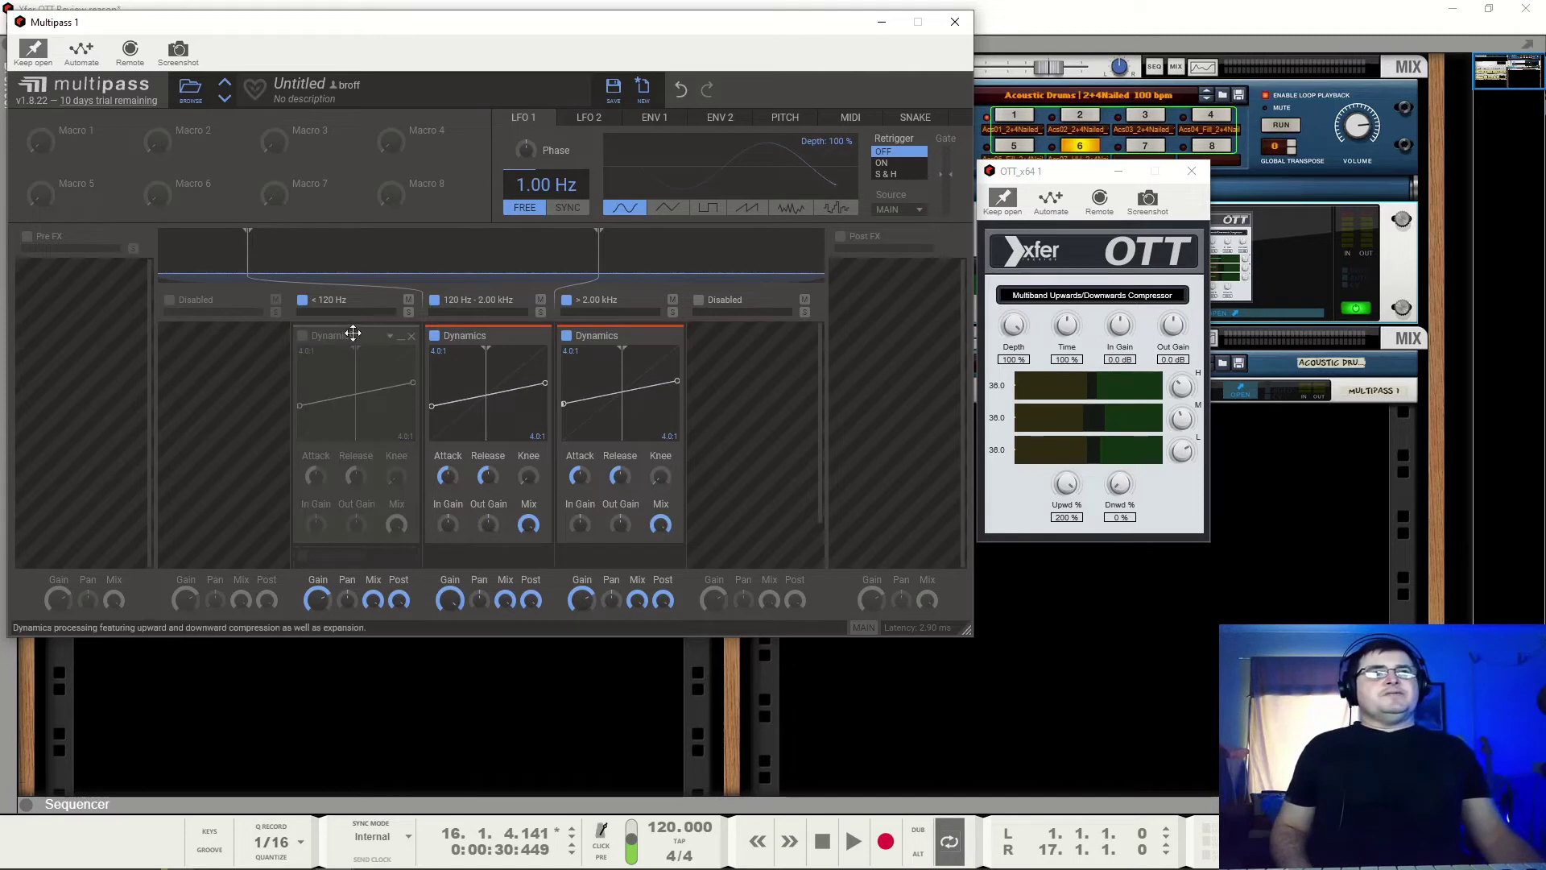
{"action": "left_click", "coordinate": [435, 335]}
{"action": "left_click", "coordinate": [567, 337]}
{"action": "key", "text": "space"}
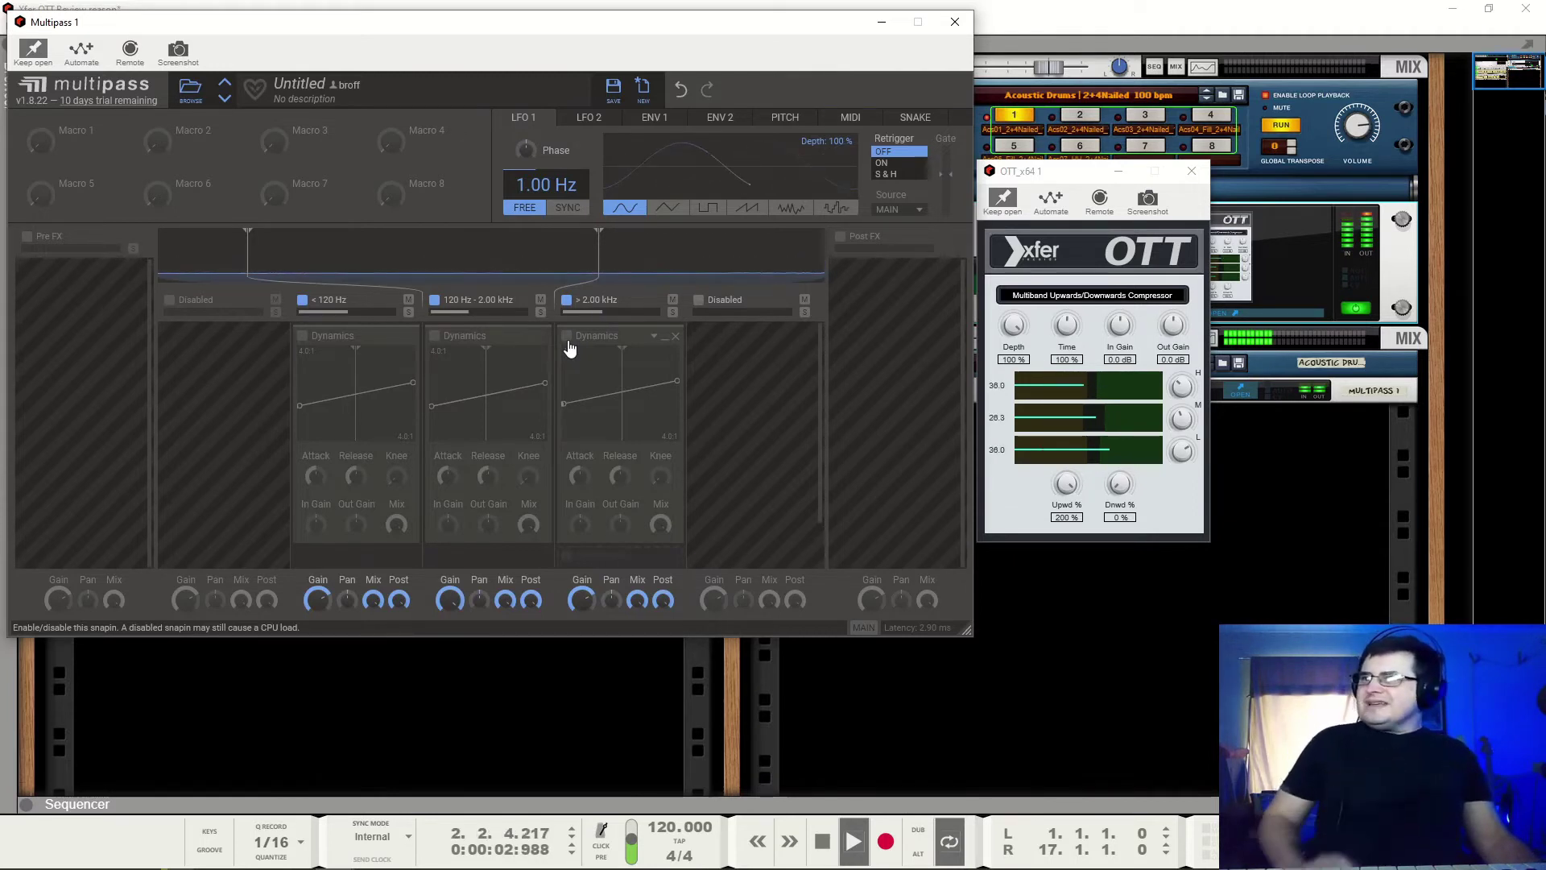
{"action": "left_click", "coordinate": [567, 335]}
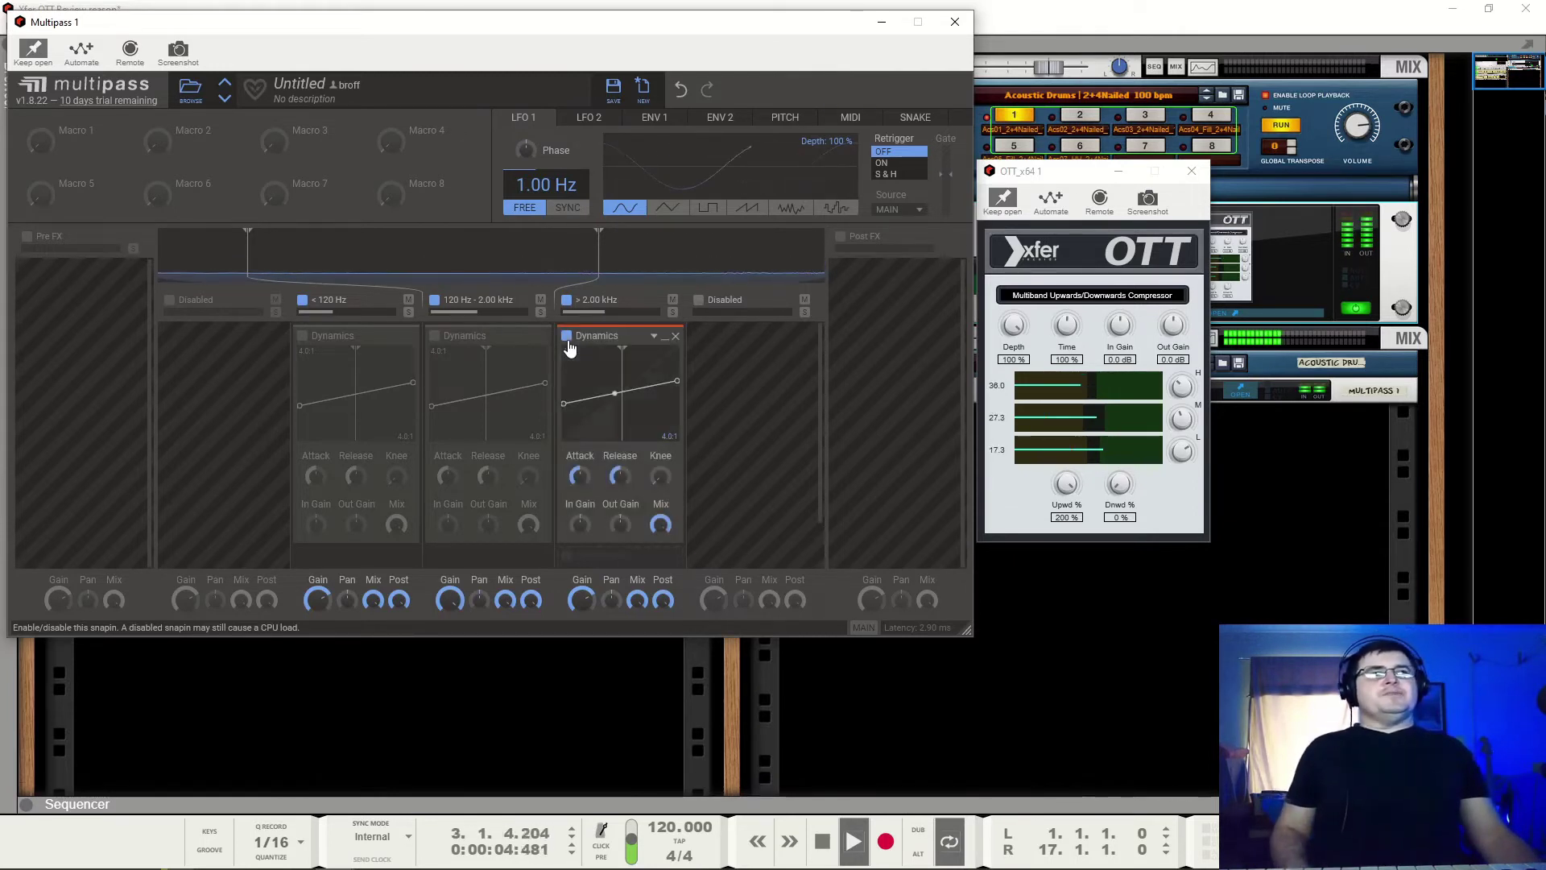
{"action": "left_click", "coordinate": [435, 336]}
{"action": "left_click", "coordinate": [303, 335]}
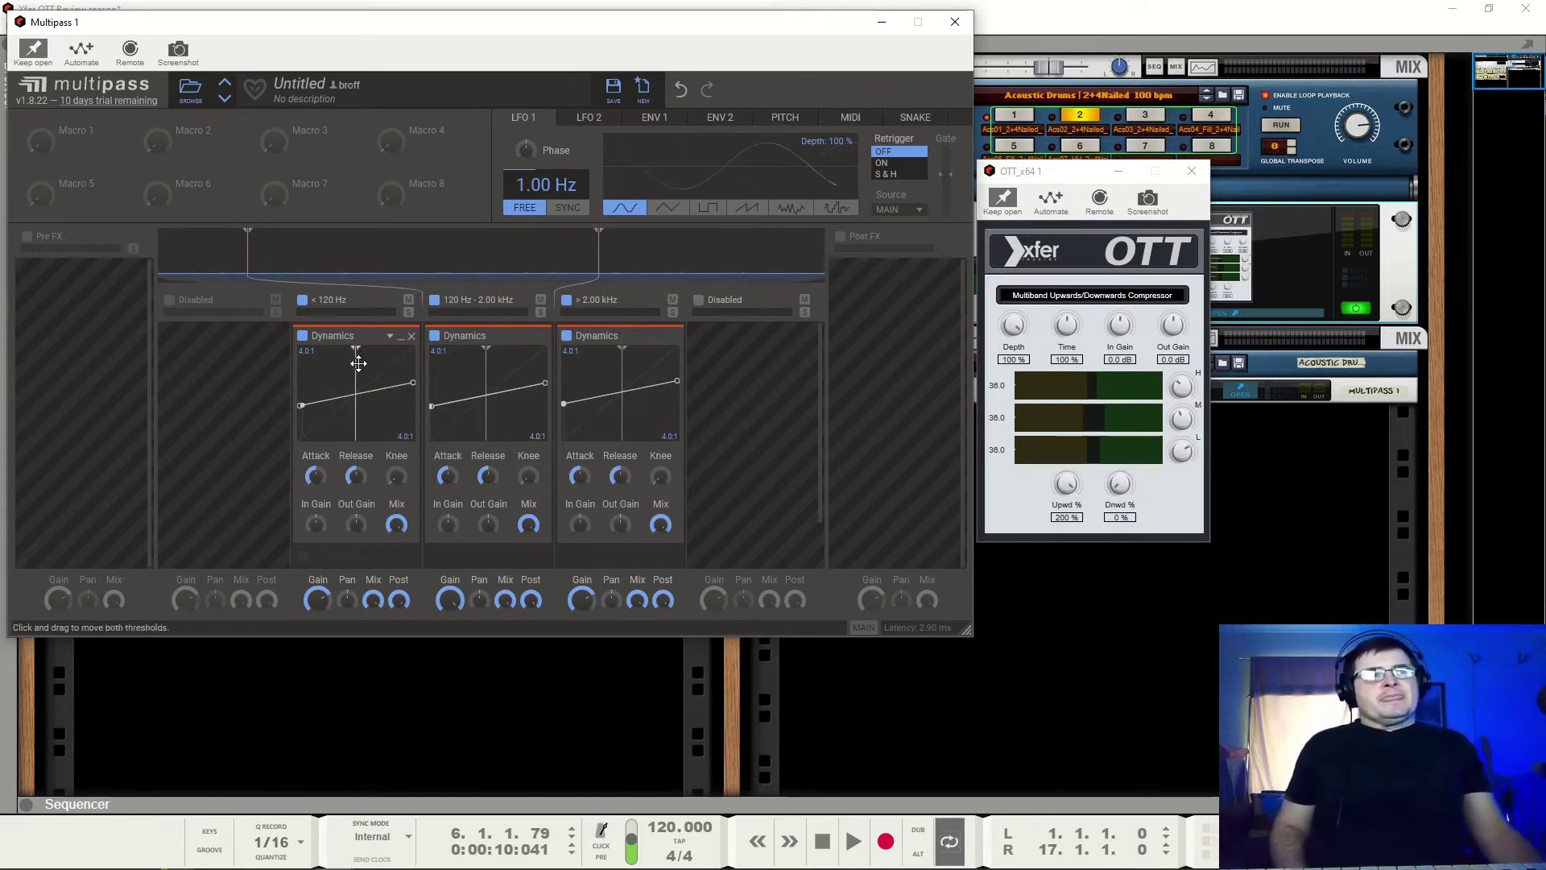
Lower the Dynamics thresholds to -38.5 dB in the low band, -35.4 dB in the mid band and -34.9 dB in the high band
{"action": "left_click_drag", "start_coordinate": [356, 377], "coordinate": [336, 380]}
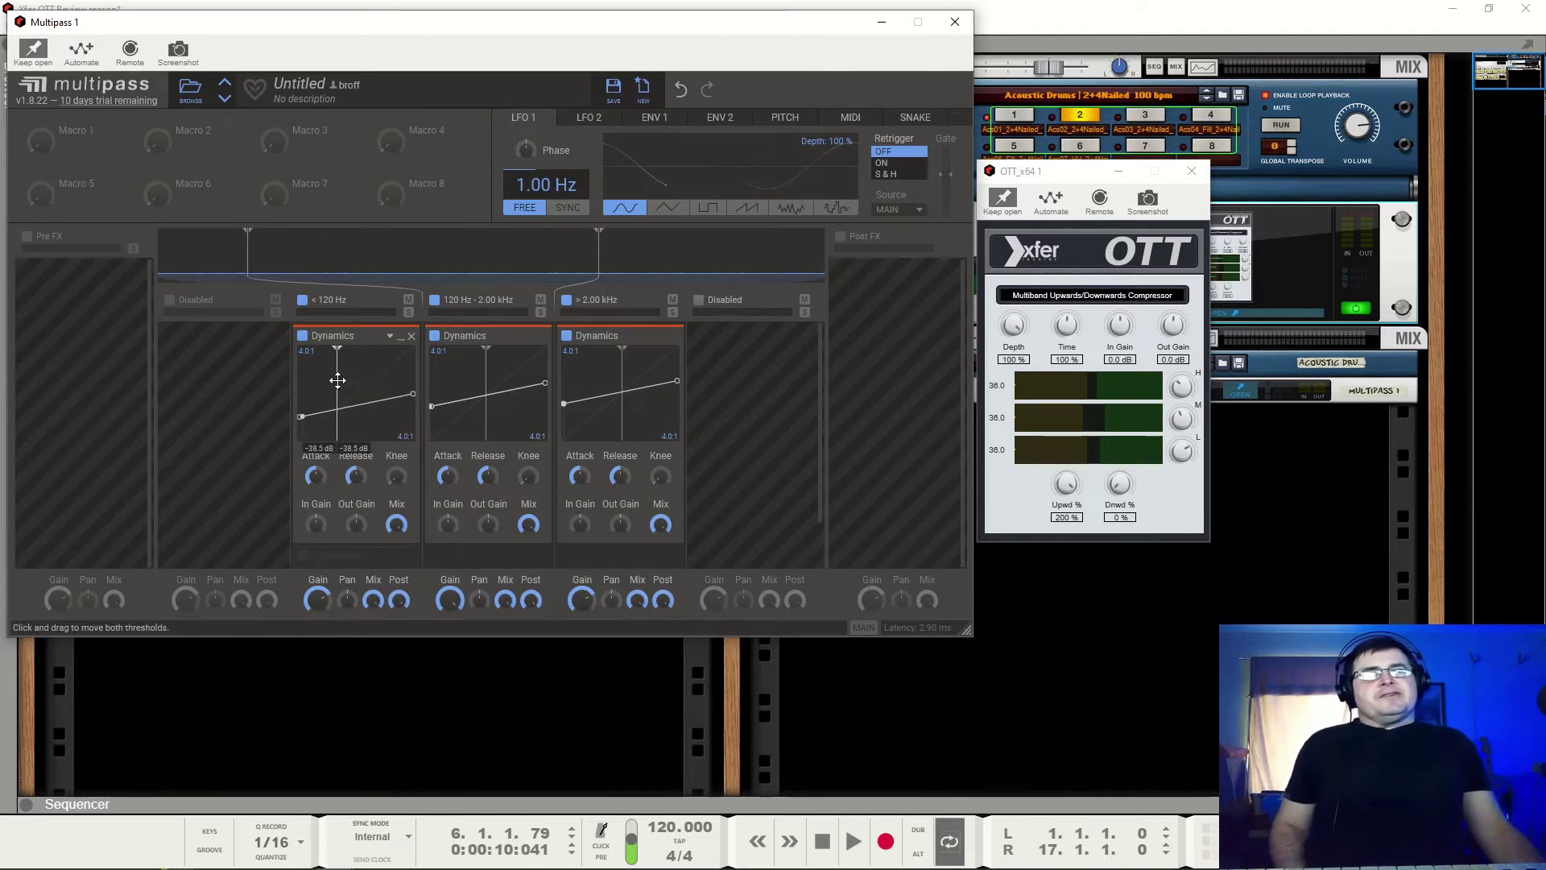
{"action": "left_click_drag", "start_coordinate": [489, 374], "coordinate": [473, 379]}
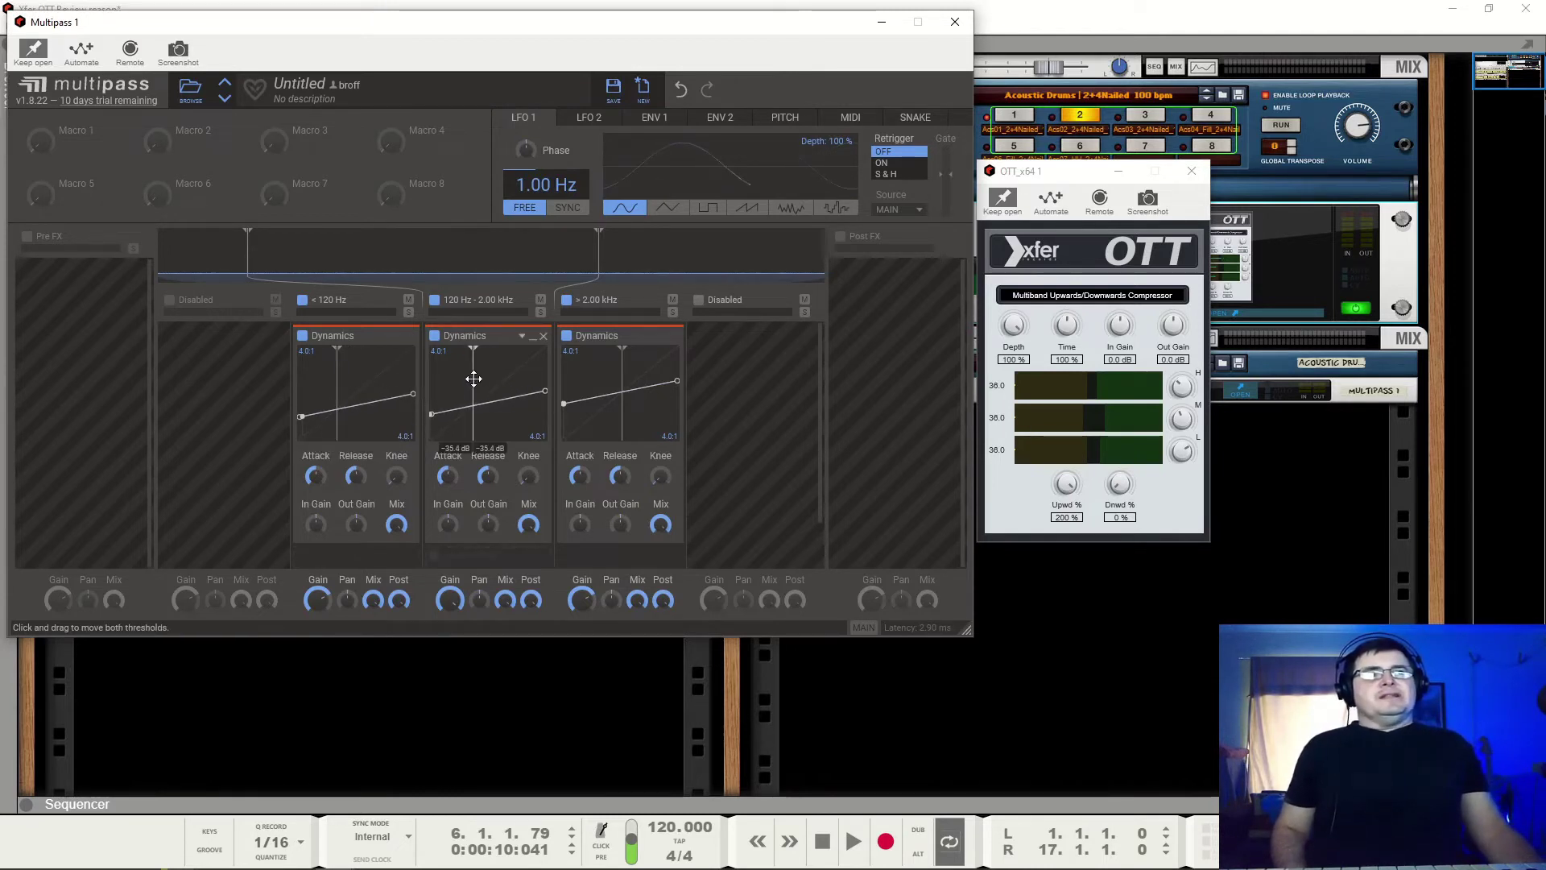
{"action": "left_click_drag", "start_coordinate": [621, 381], "coordinate": [603, 385]}
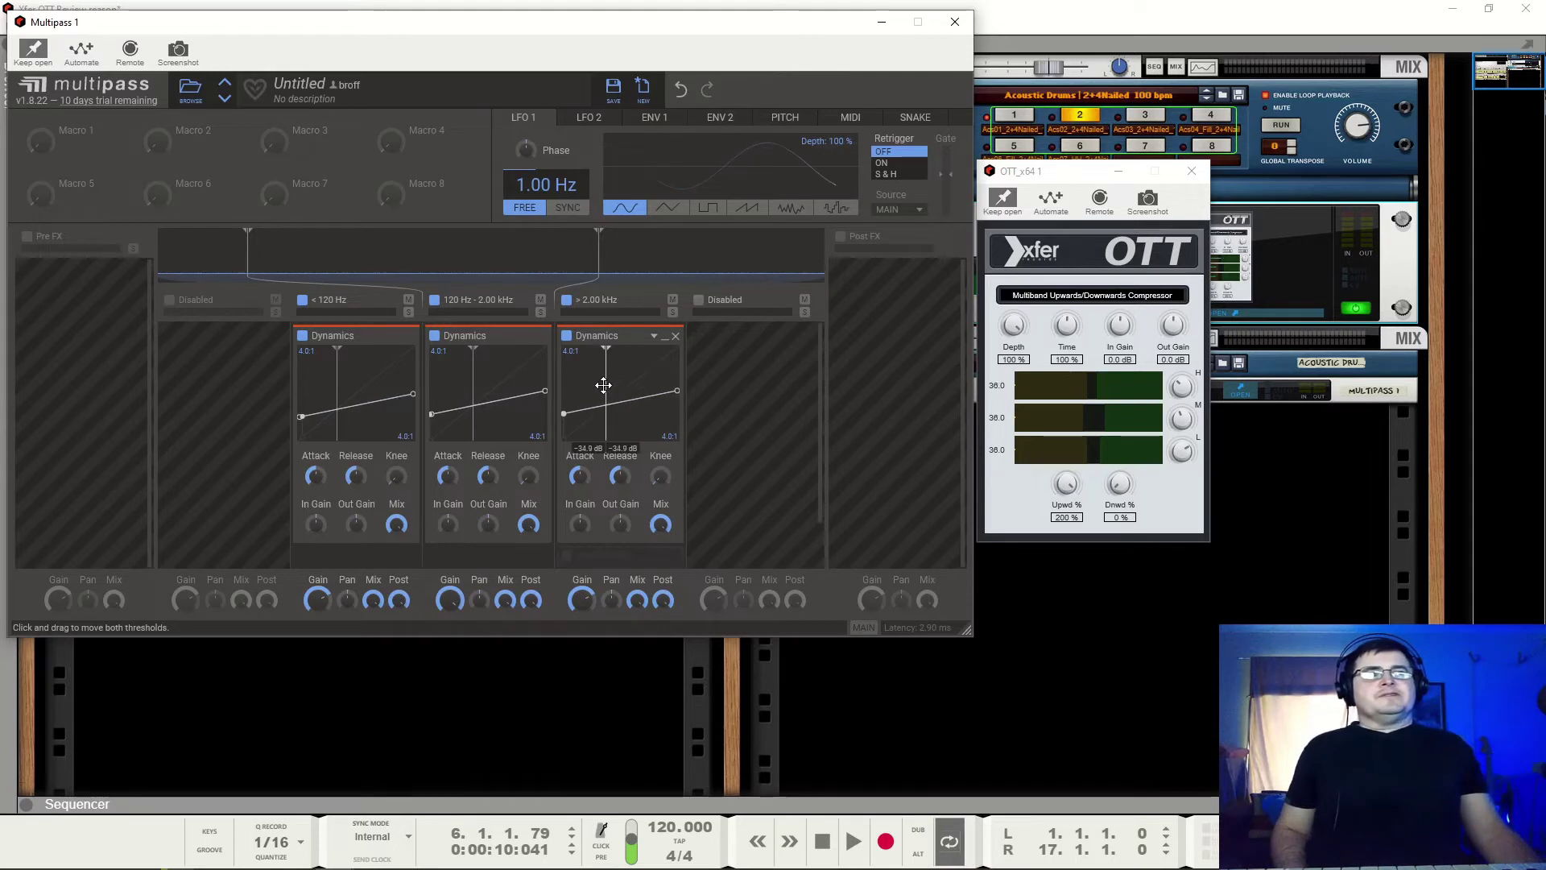
Adjust the Out Gain of the three Dynamics bands while the drum loop plays, raising the low and high bands slightly
{"action": "key", "text": "space"}
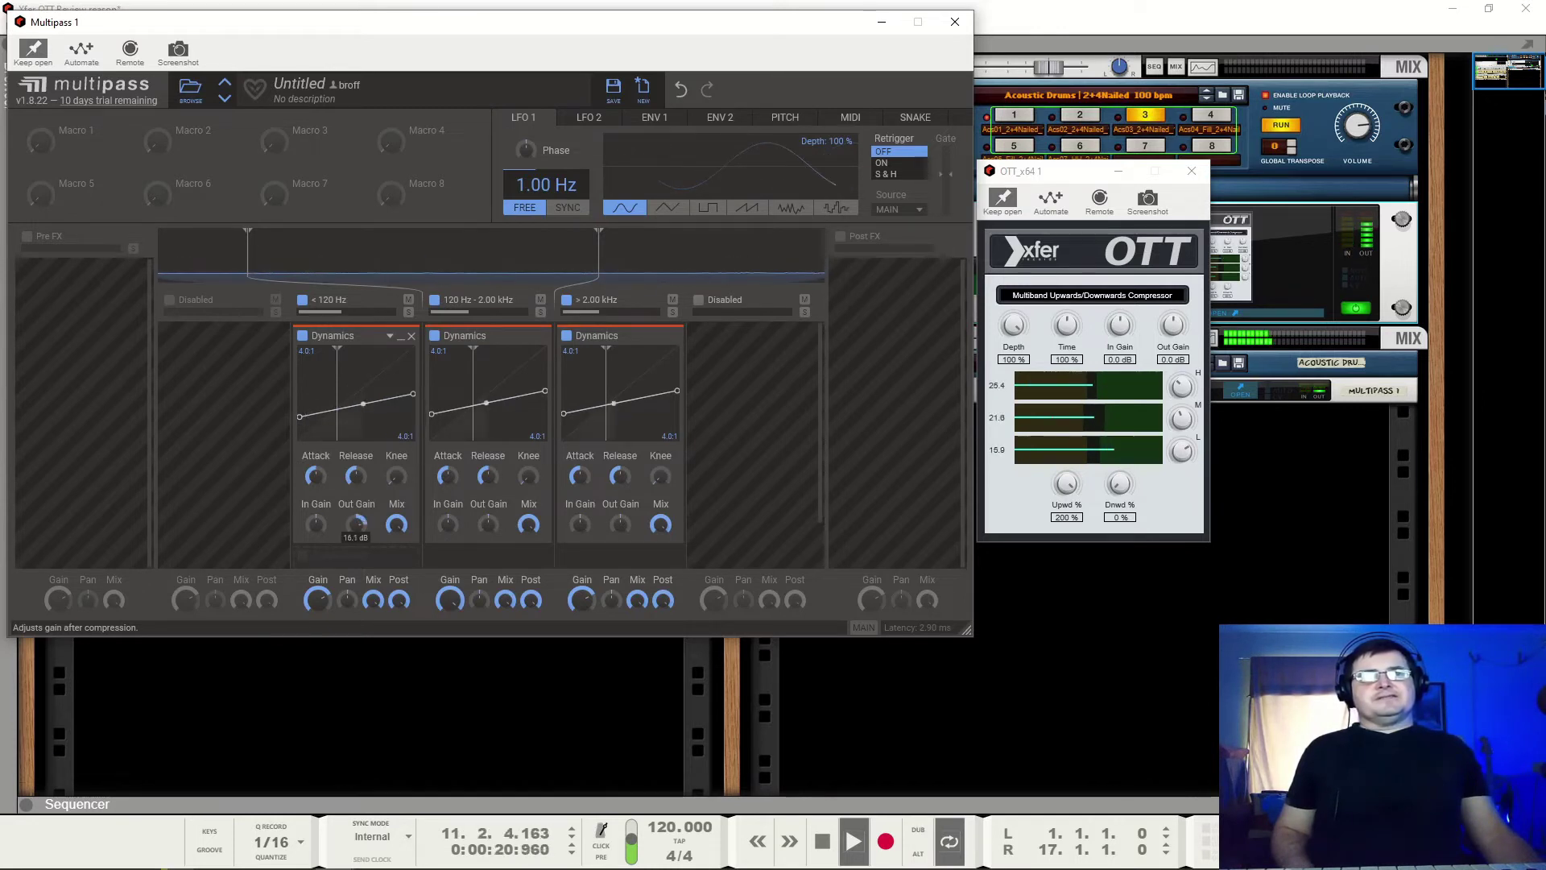
{"action": "left_click_drag", "start_coordinate": [356, 524], "coordinate": [356, 531]}
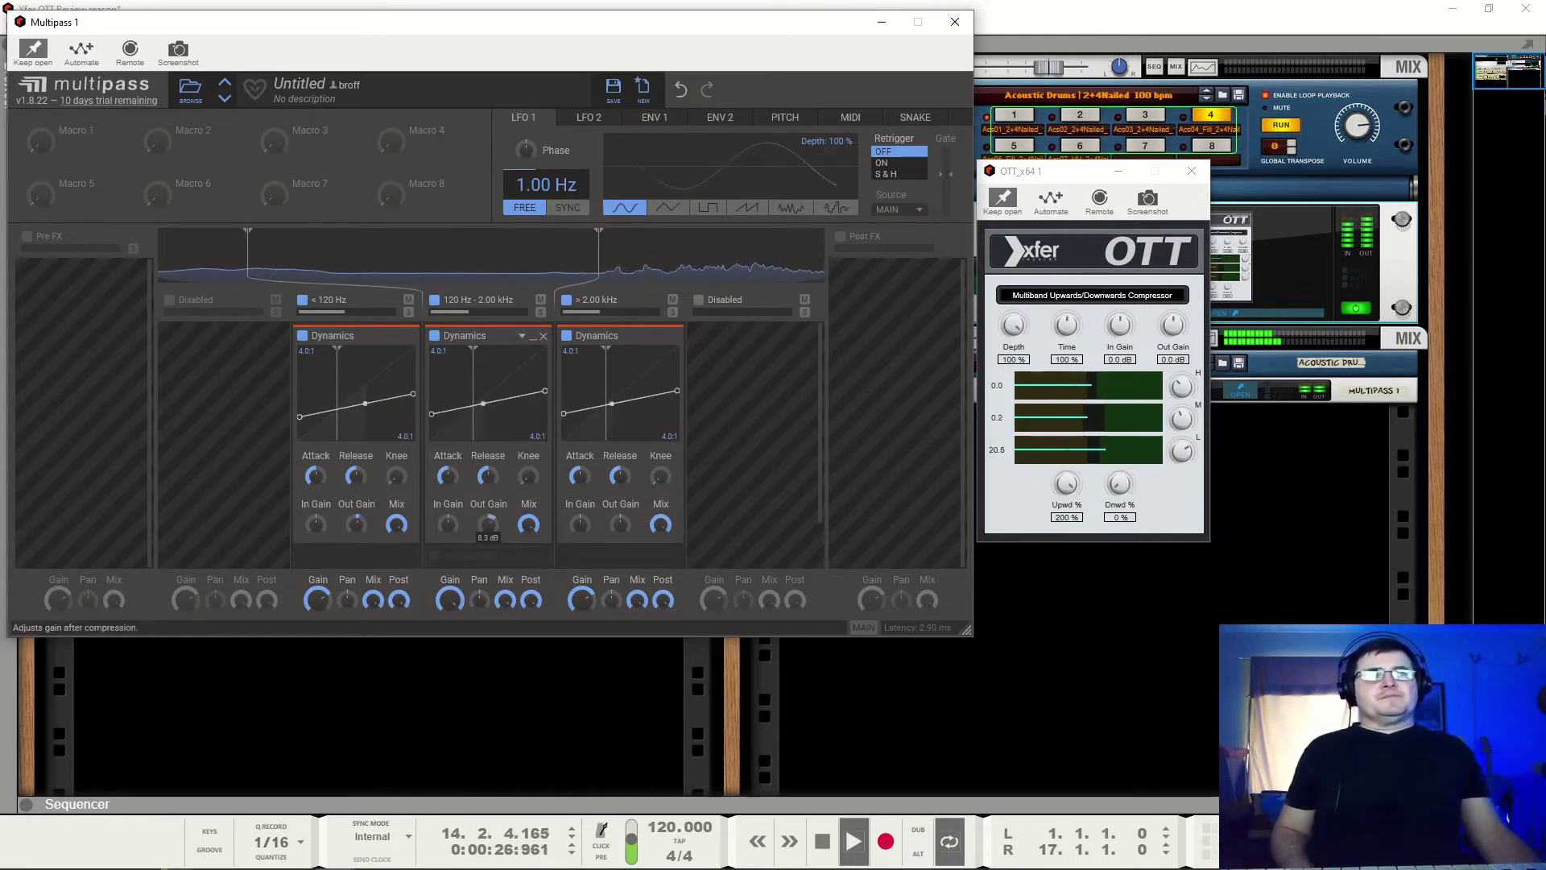
{"action": "left_click_drag", "start_coordinate": [488, 524], "coordinate": [510, 527]}
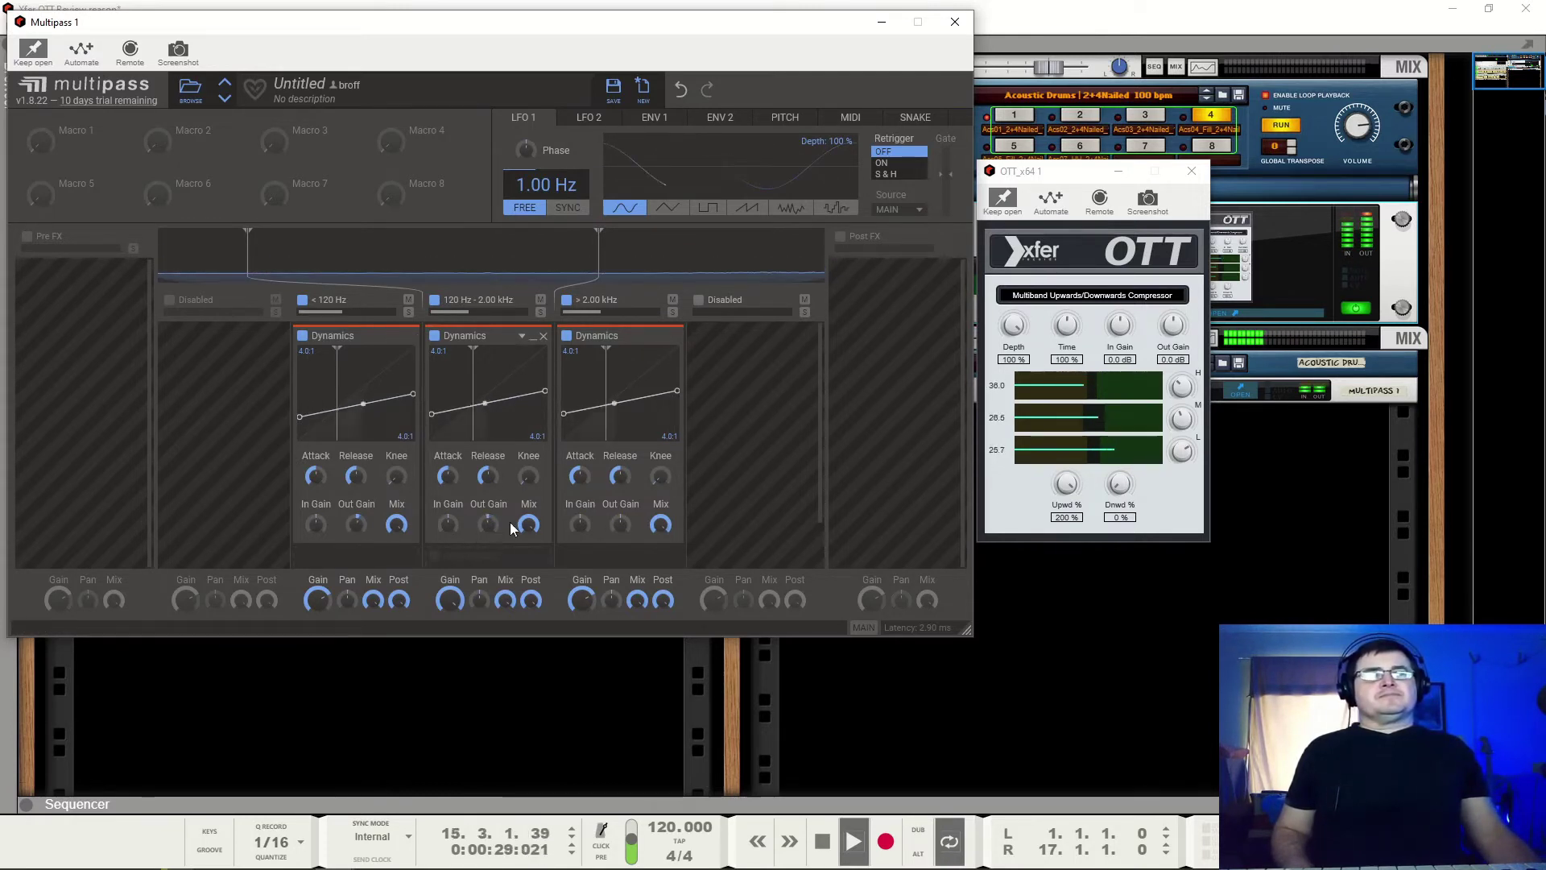
{"action": "left_click_drag", "start_coordinate": [620, 525], "coordinate": [620, 534]}
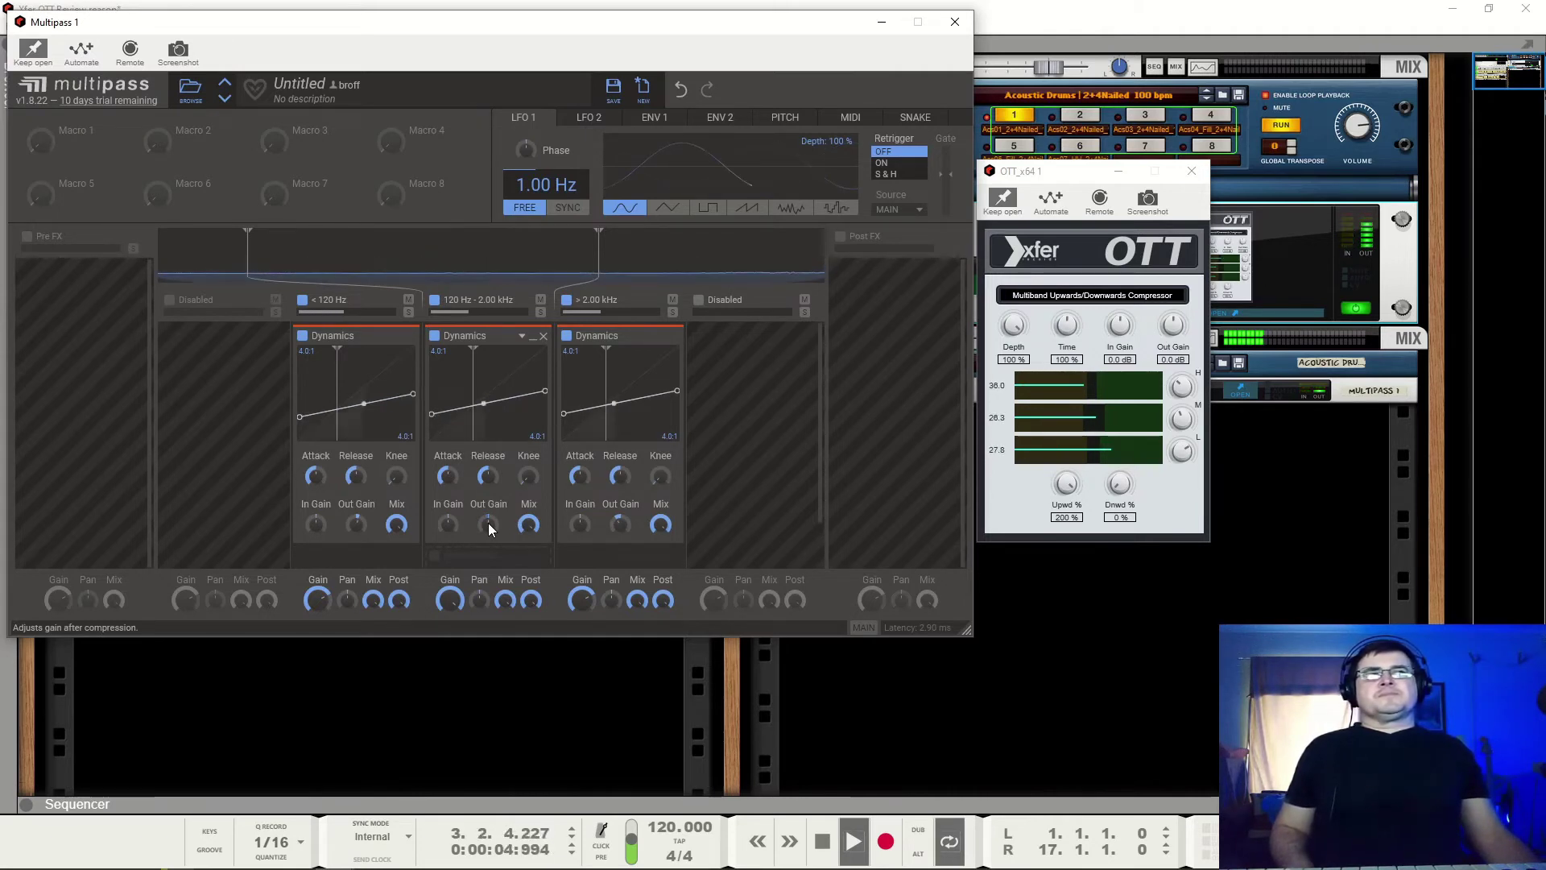
{"action": "key", "text": "space"}
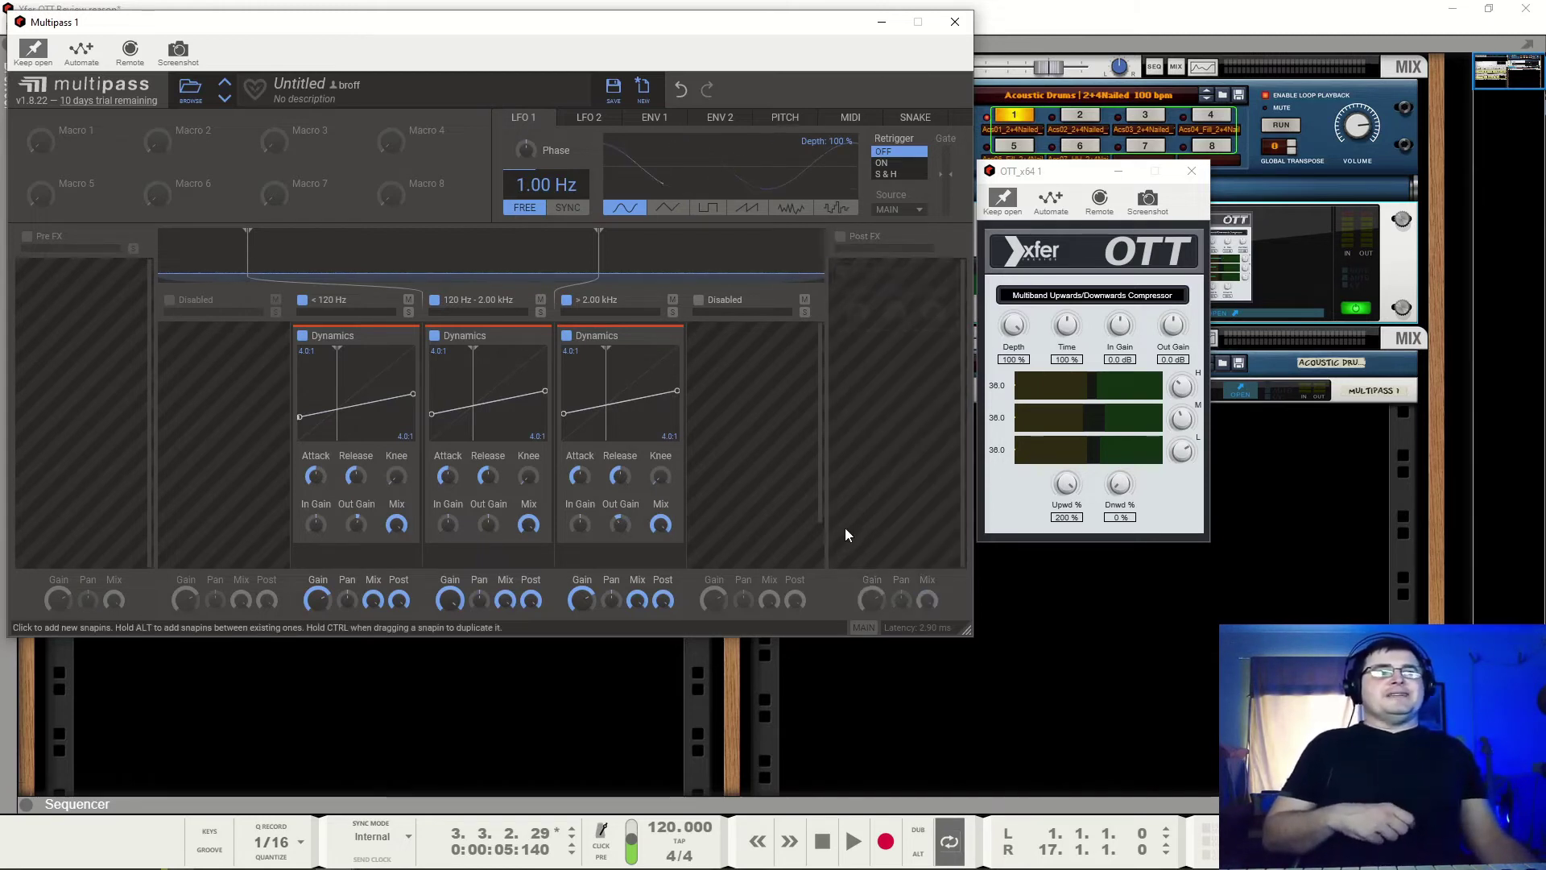
Try a 200 ms Delay below the mid band's Dynamics on the drum loop, and remove it
{"action": "scroll", "coordinate": [736, 366], "scroll_direction": "down", "scroll_amount": 2}
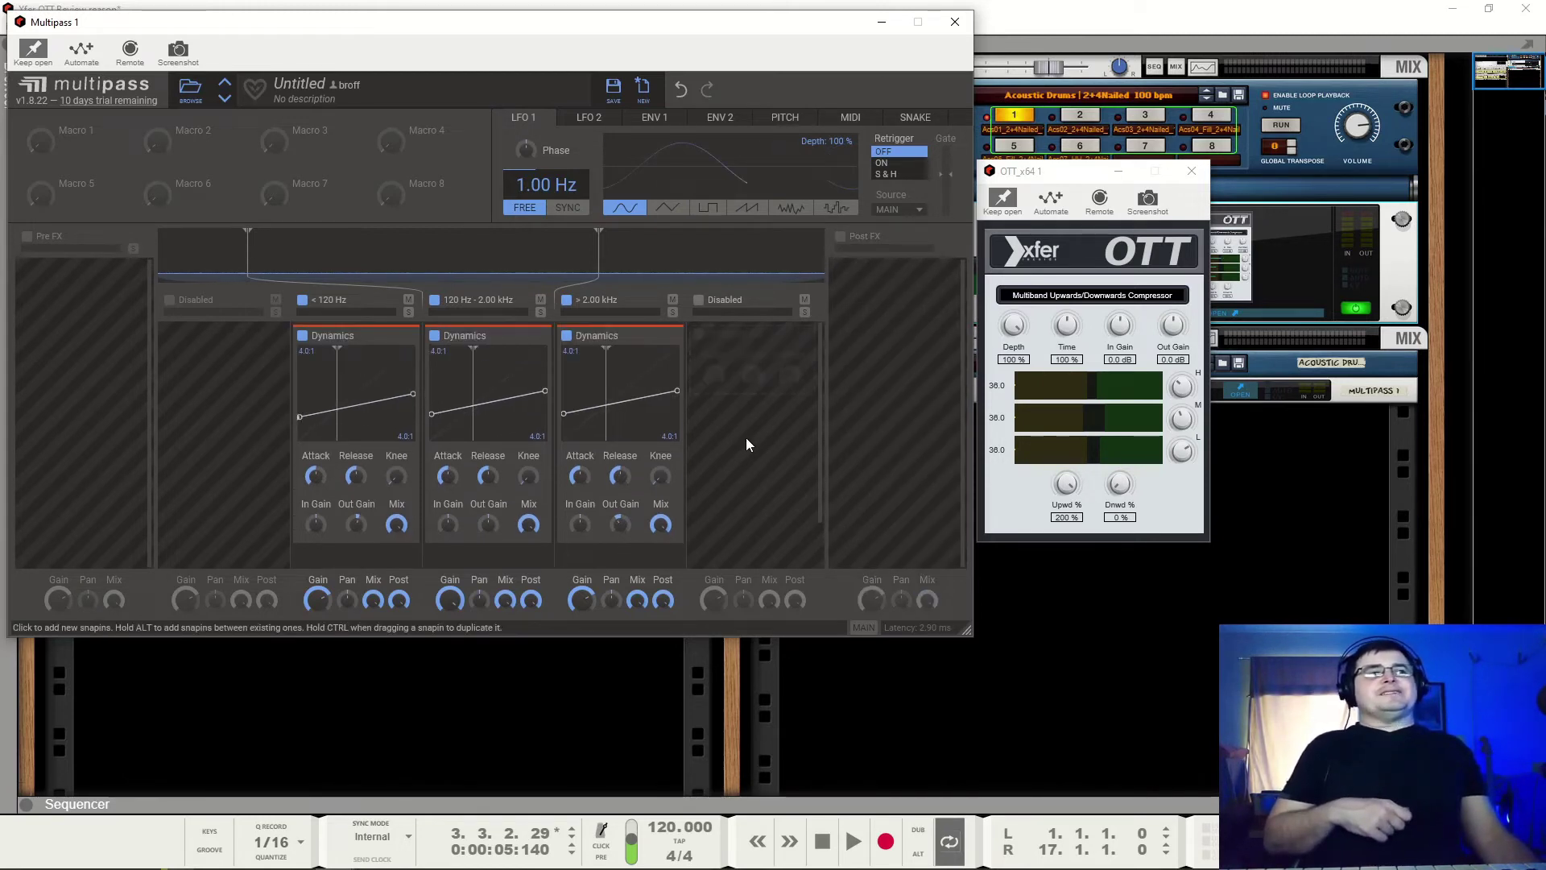
{"action": "left_click", "coordinate": [489, 545]}
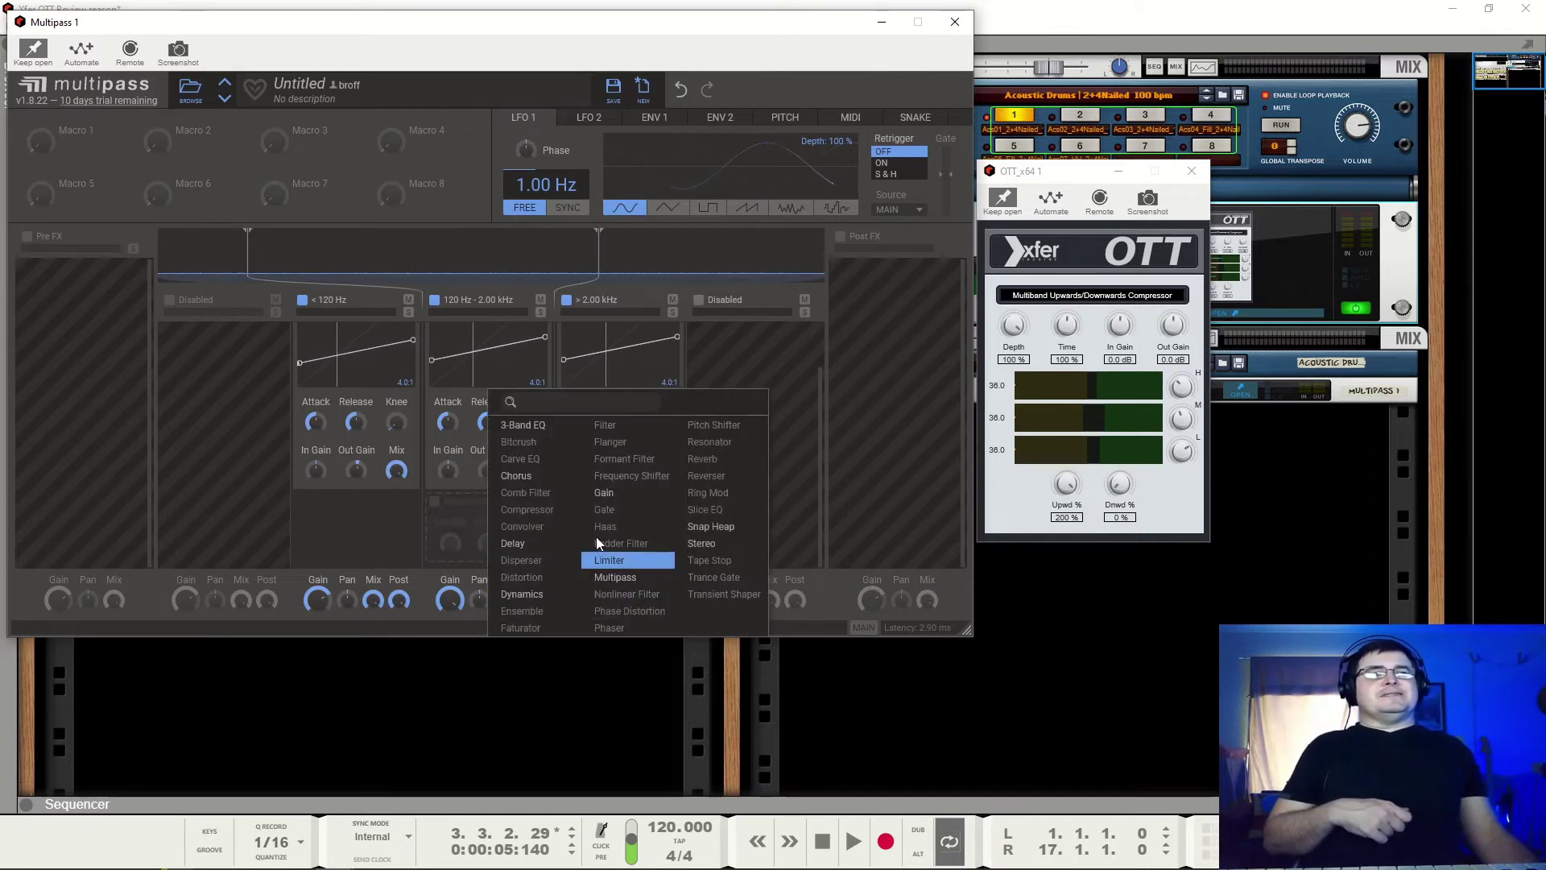
{"action": "left_click", "coordinate": [541, 545]}
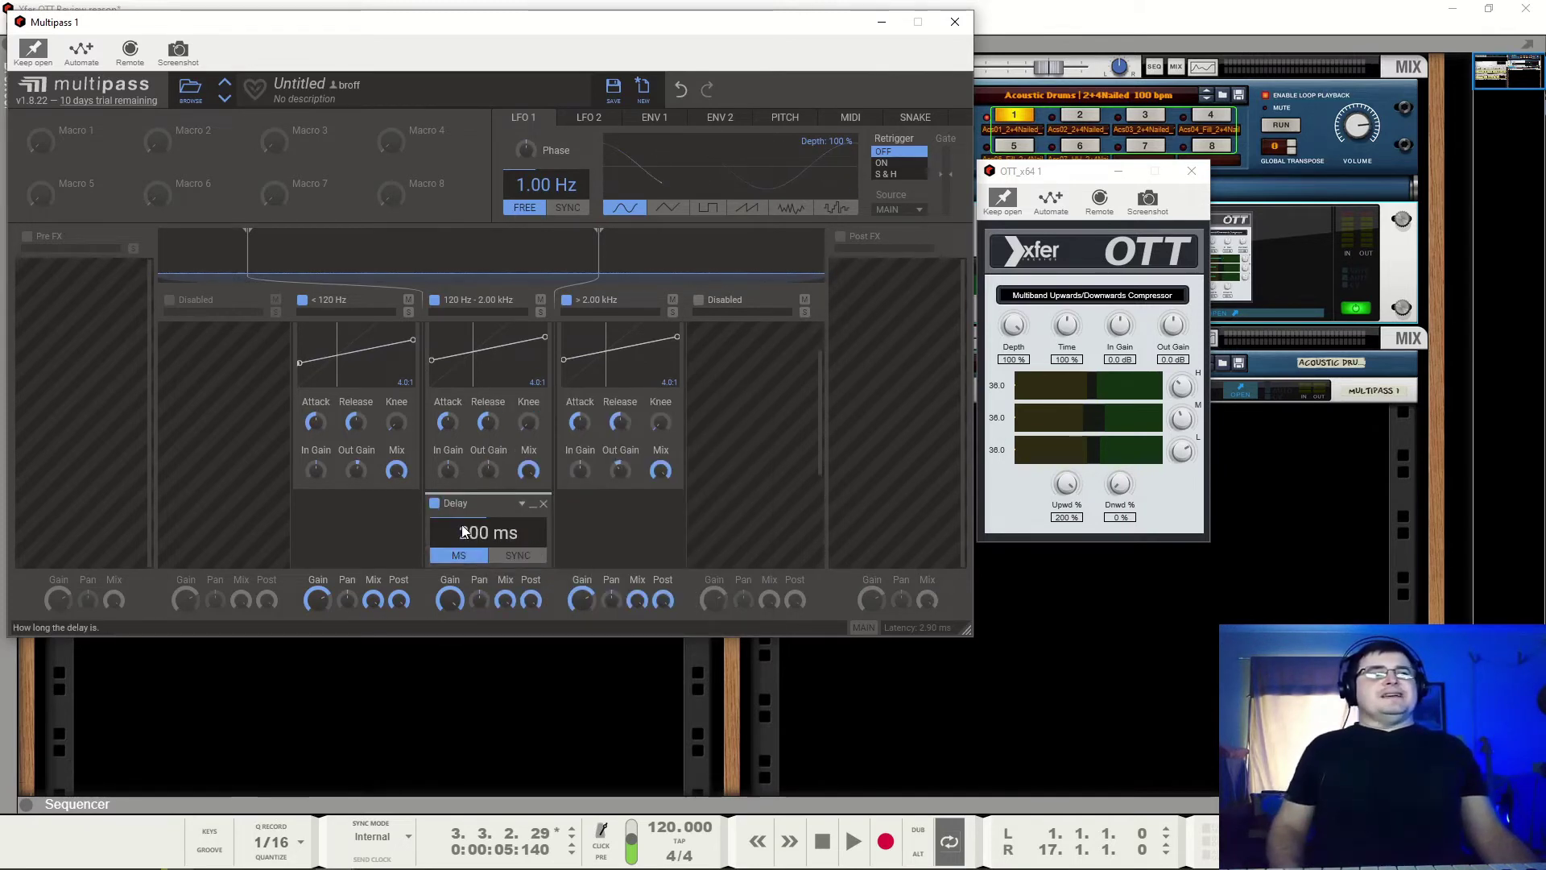
{"action": "key", "text": "space"}
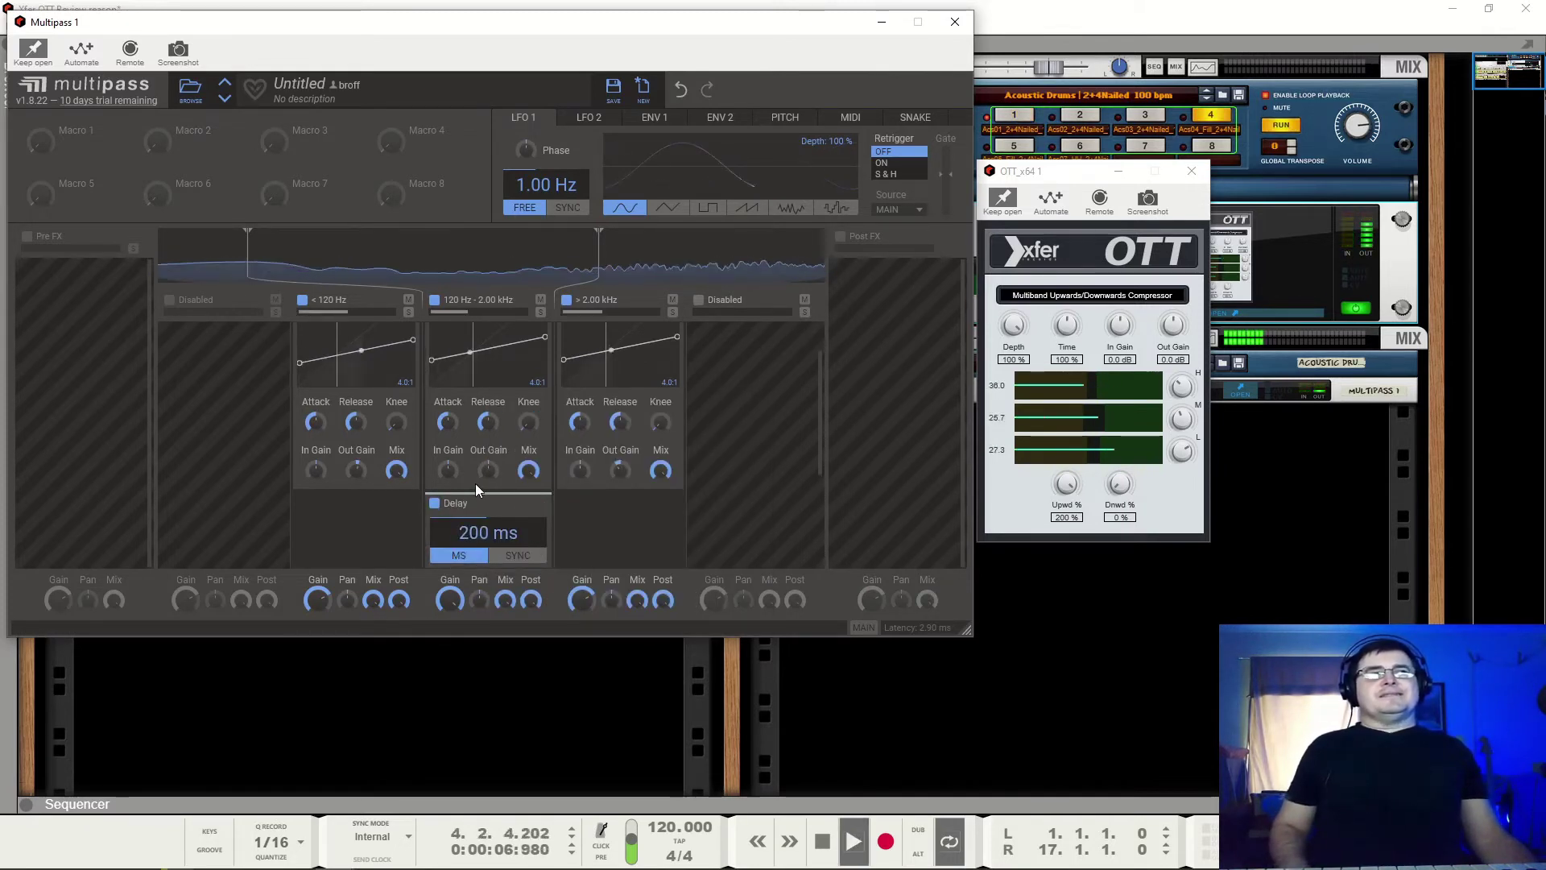
{"action": "key", "text": "space"}
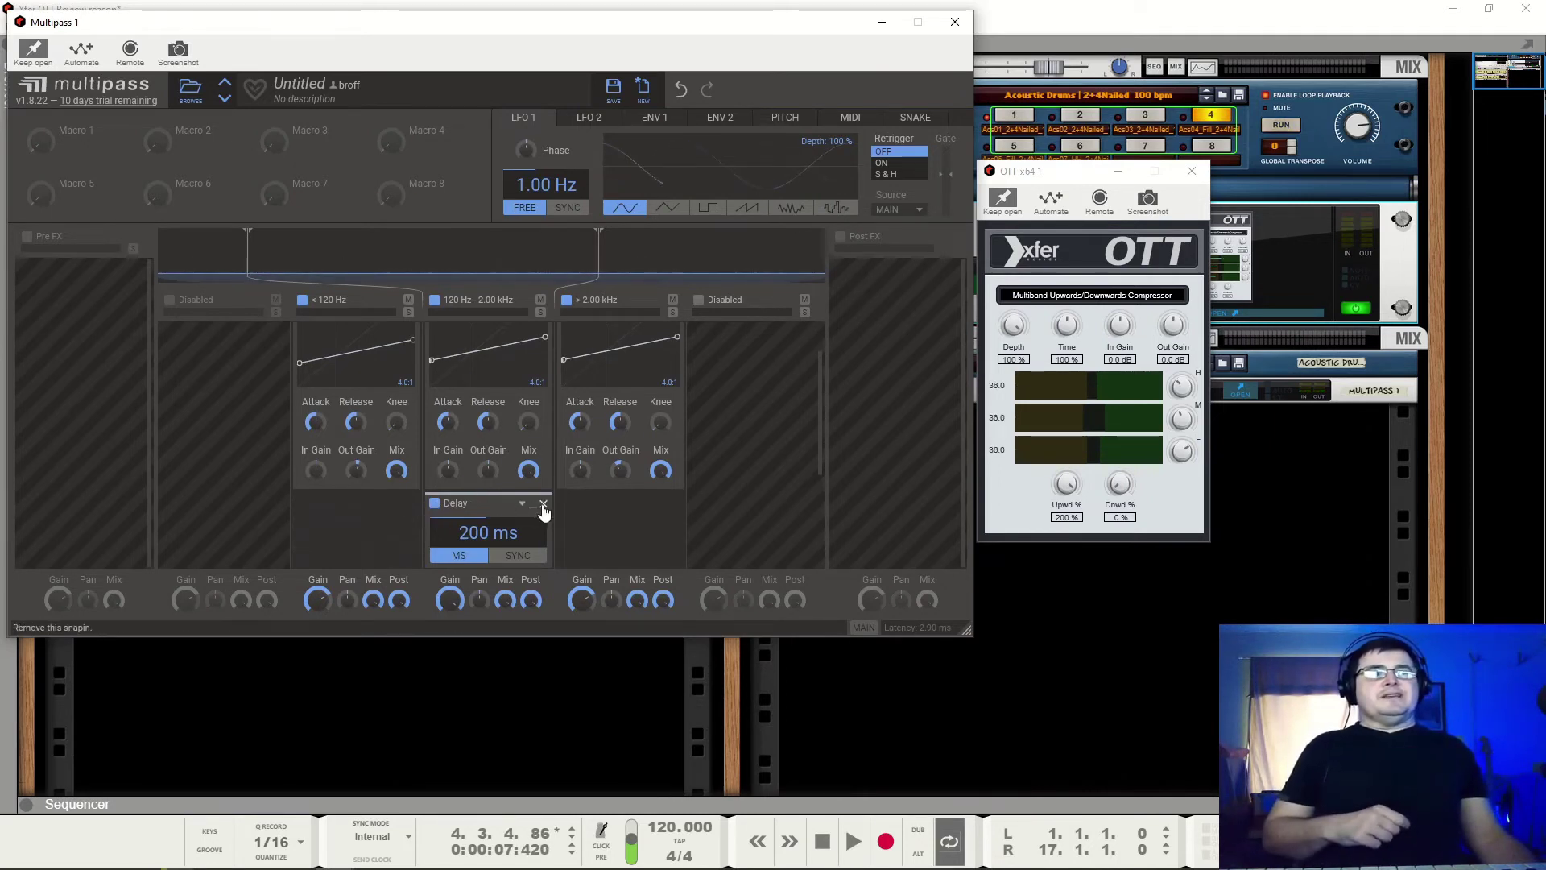
{"action": "left_click", "coordinate": [534, 506]}
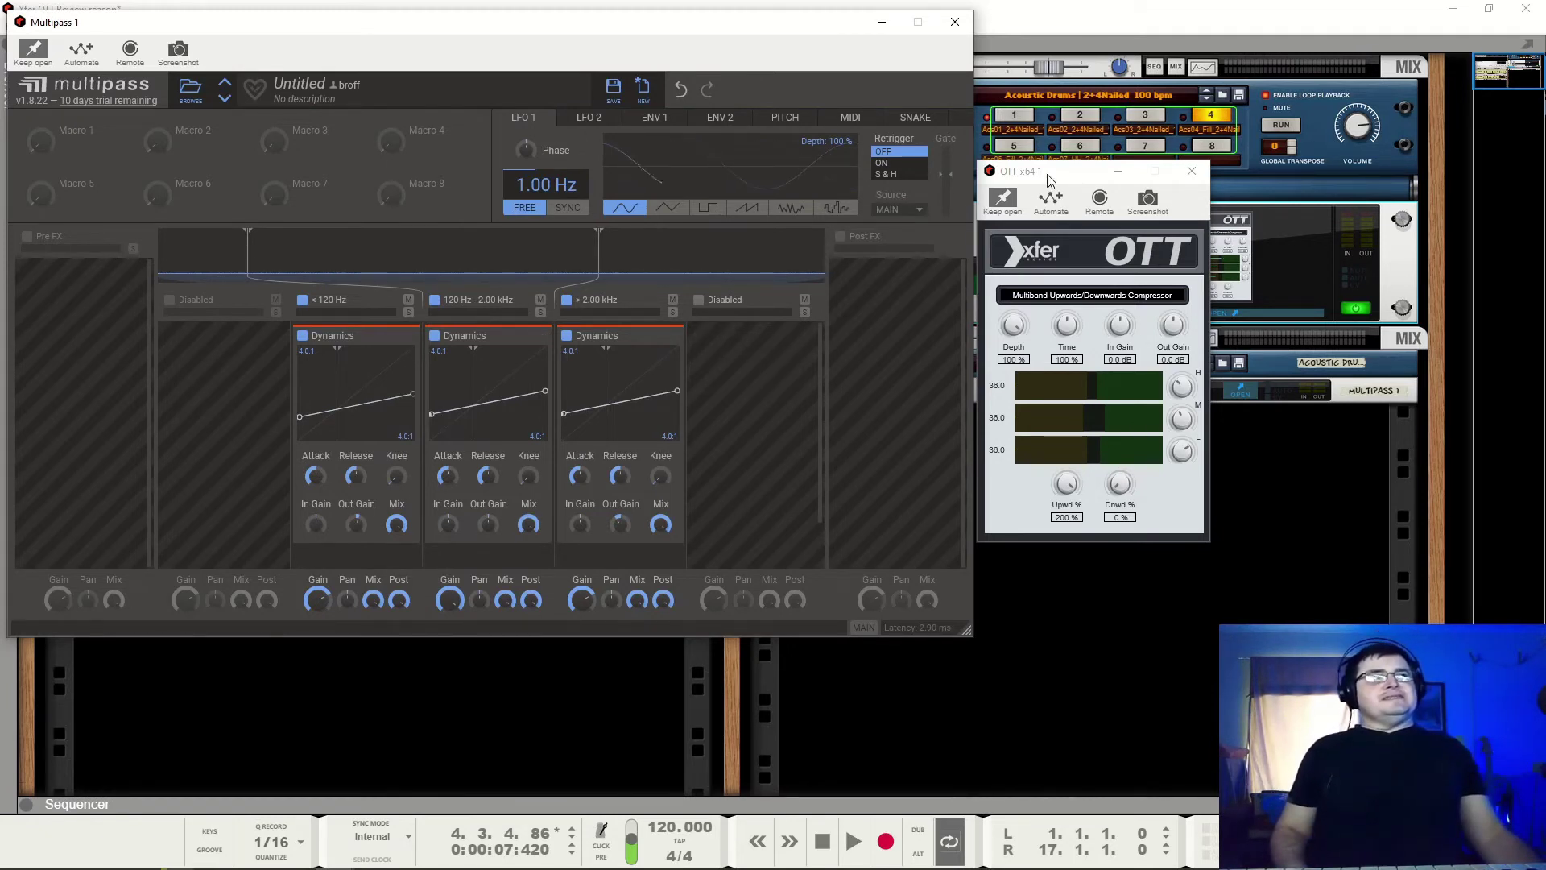
Close the Multipass window and move the OTT window over the master section of the rack
{"action": "left_click_drag", "start_coordinate": [1051, 176], "coordinate": [1053, 136]}
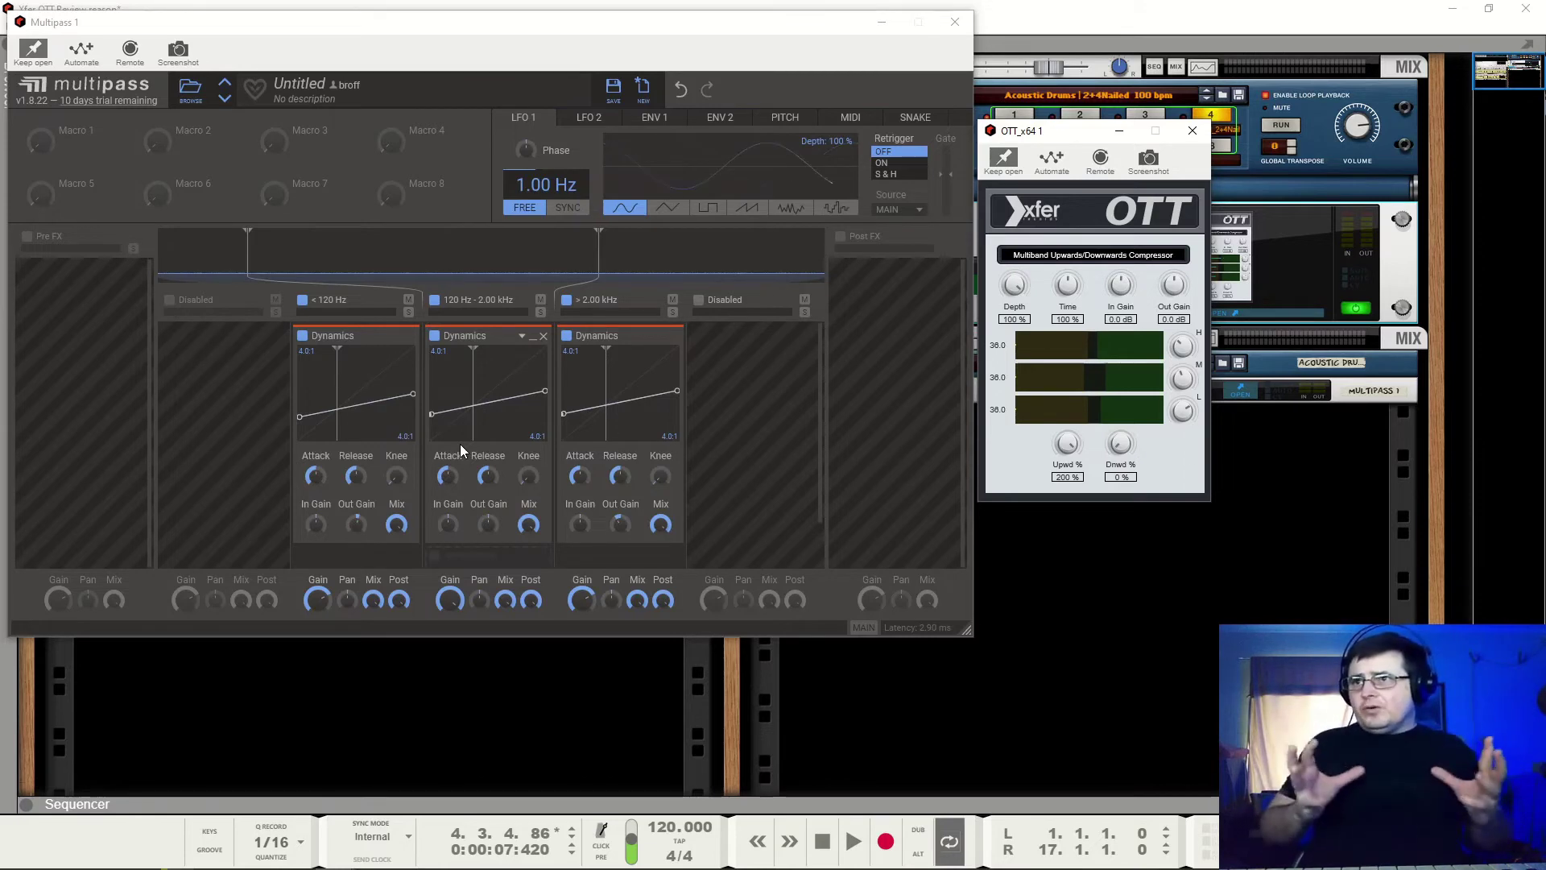
{"action": "left_click", "coordinate": [956, 25]}
{"action": "left_click_drag", "start_coordinate": [1058, 131], "coordinate": [343, 206]}
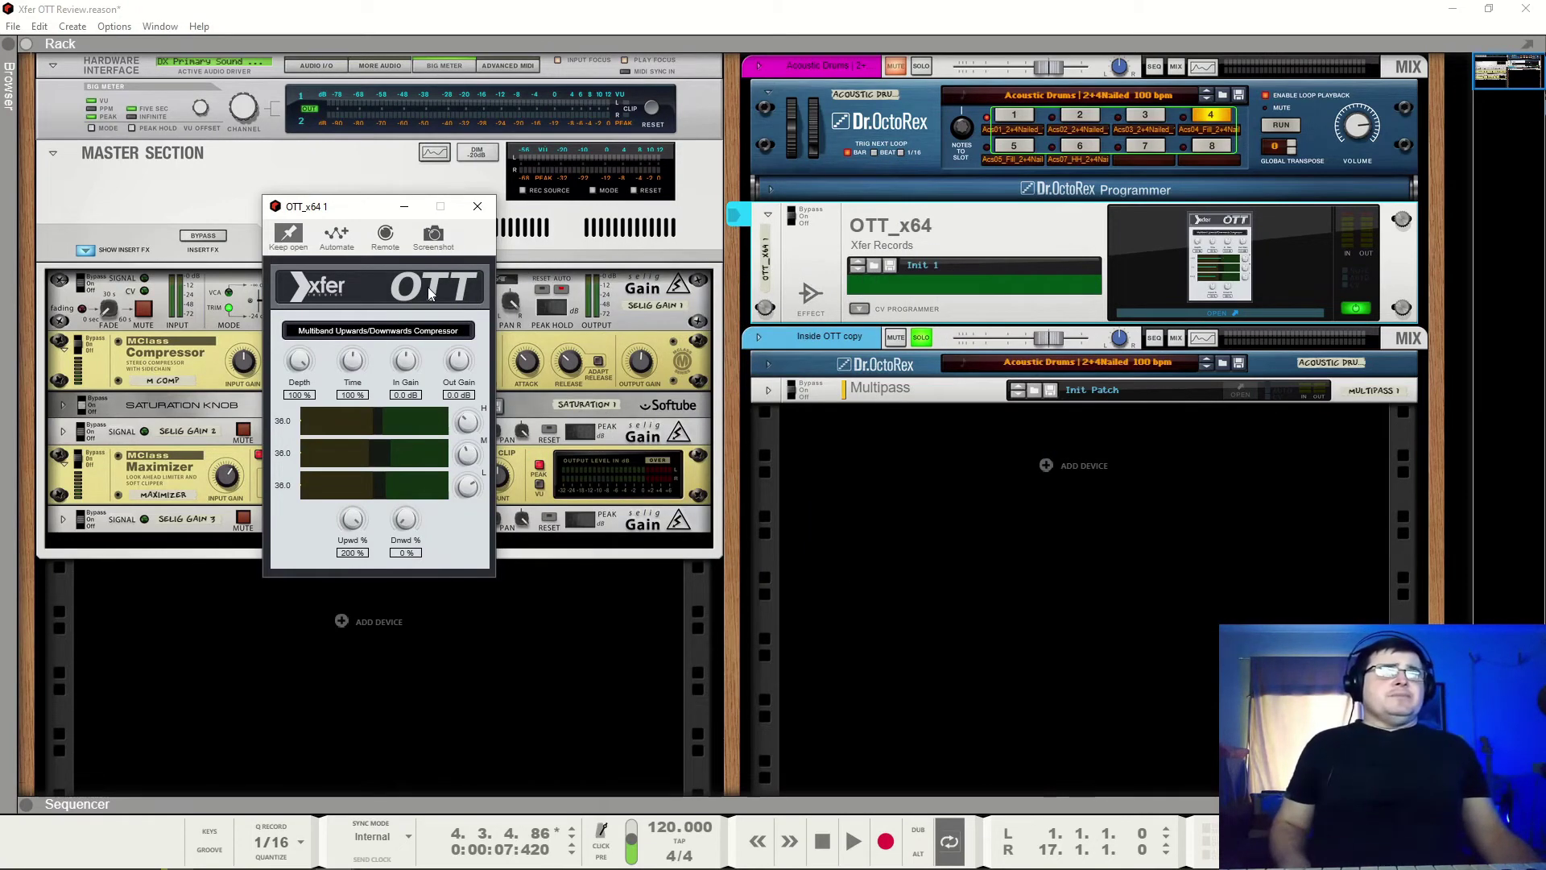
Play the drum loop through OTT by turning off solo on the Inside OTT copy channel and muting it
{"action": "key", "text": "space"}
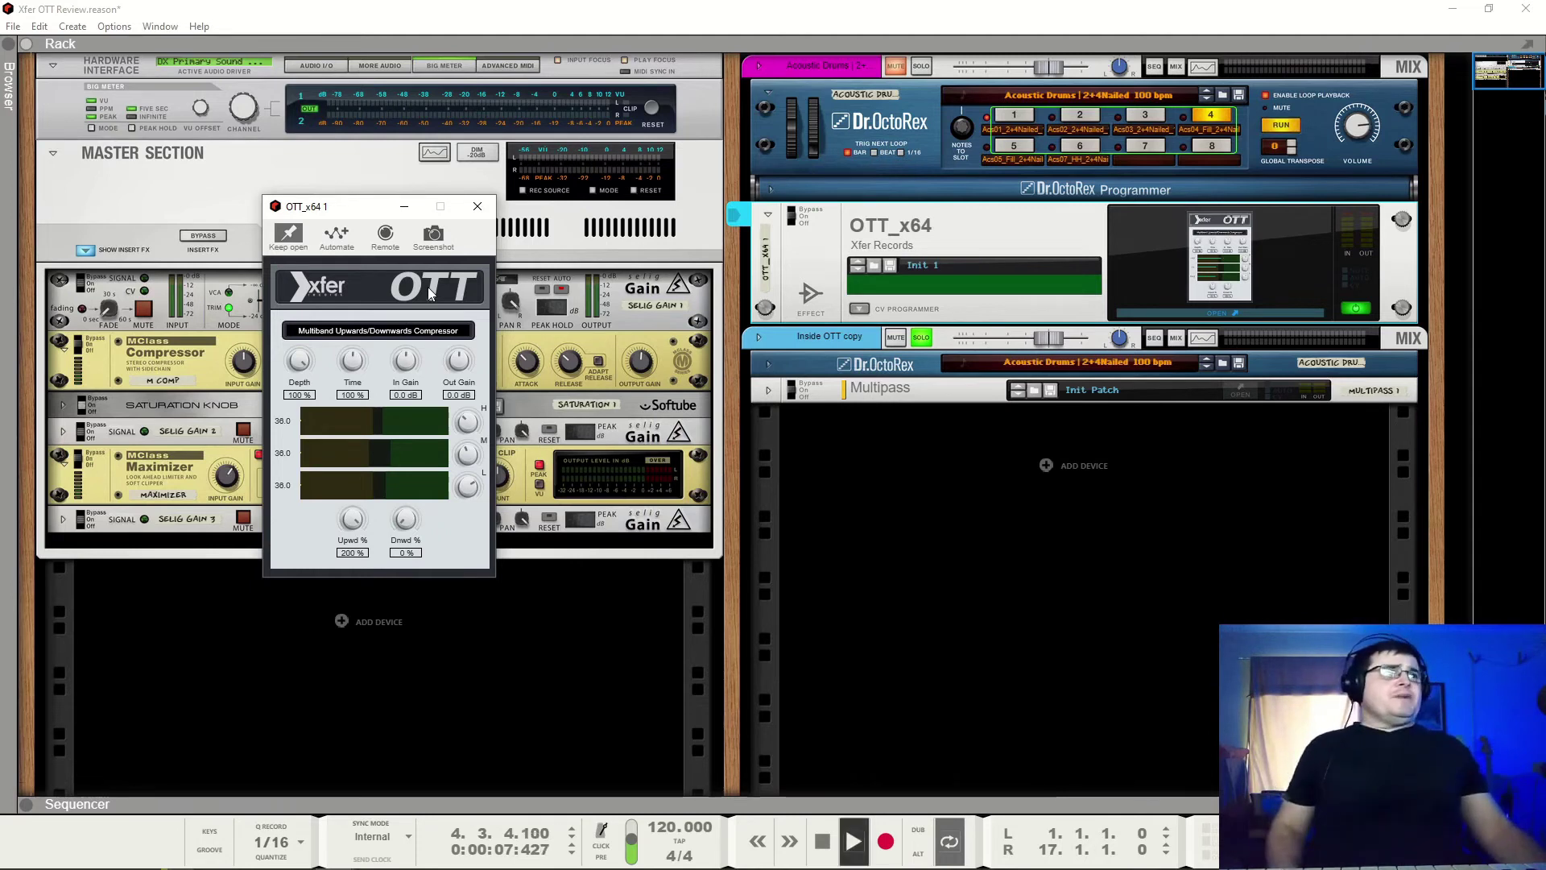
{"action": "left_click", "coordinate": [920, 337]}
{"action": "left_click", "coordinate": [896, 337]}
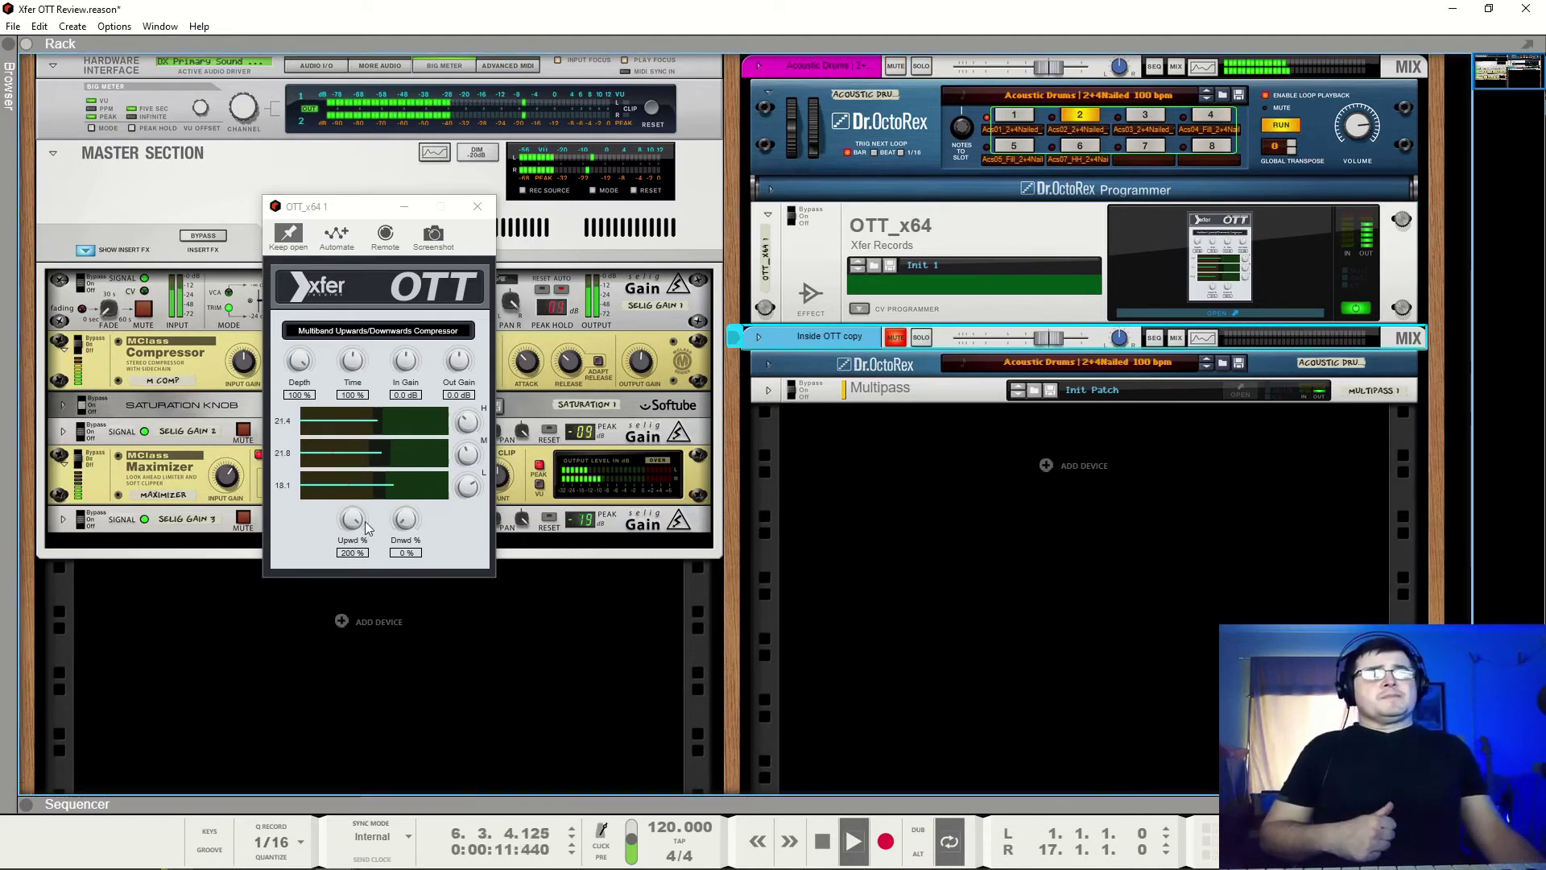
Set OTT's upward compression to 82 % and its downward compression to 102 % while the loop plays
{"action": "left_click_drag", "start_coordinate": [354, 520], "coordinate": [355, 597]}
{"action": "left_click_drag", "start_coordinate": [406, 524], "coordinate": [404, 438]}
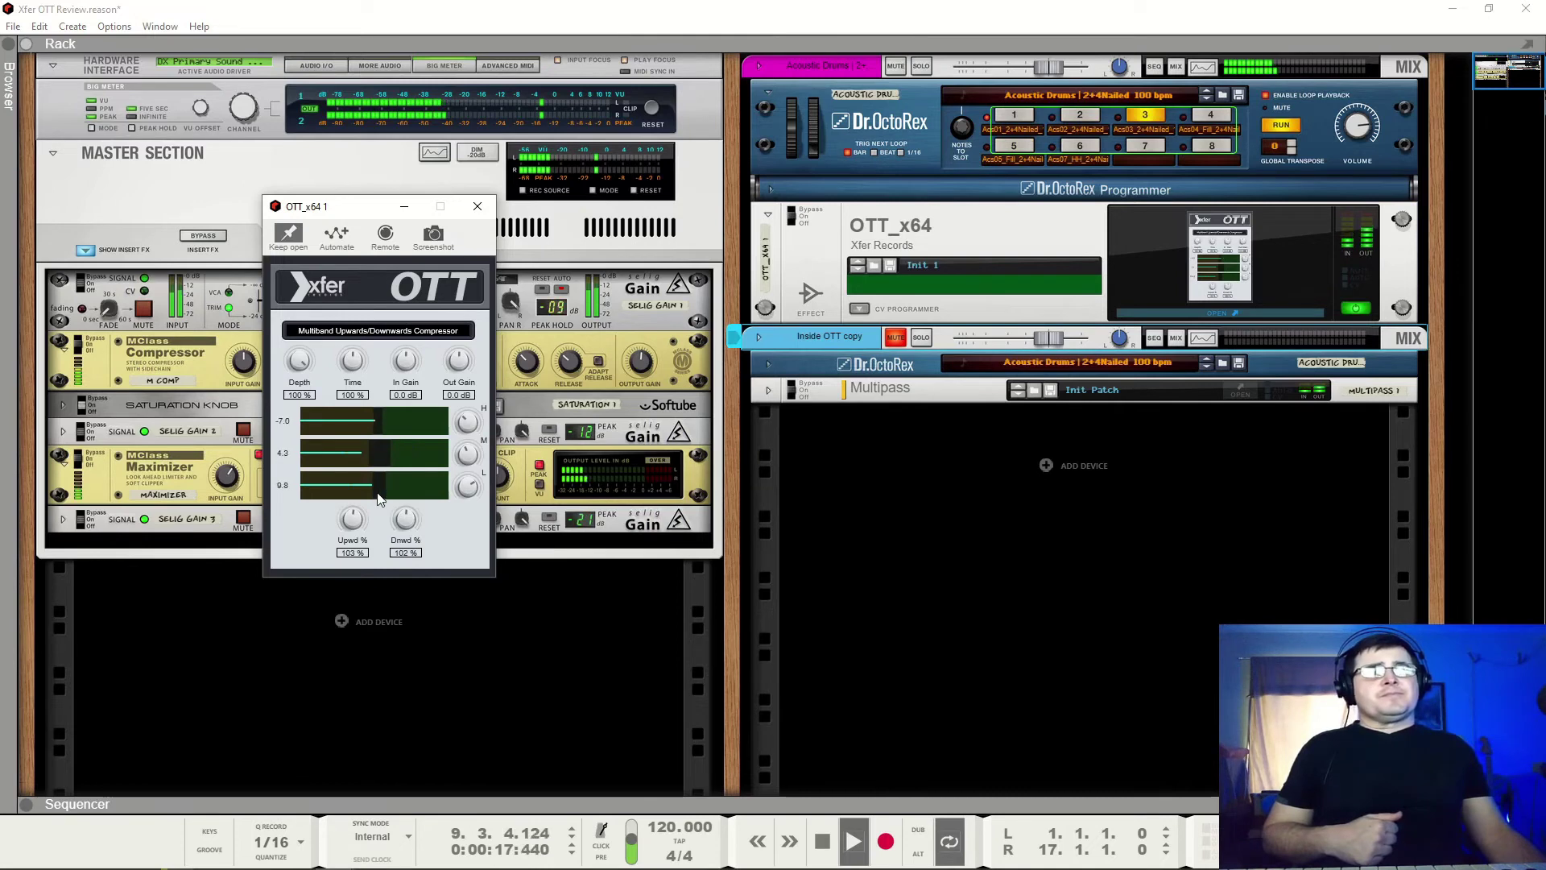
{"action": "left_click_drag", "start_coordinate": [352, 520], "coordinate": [352, 536]}
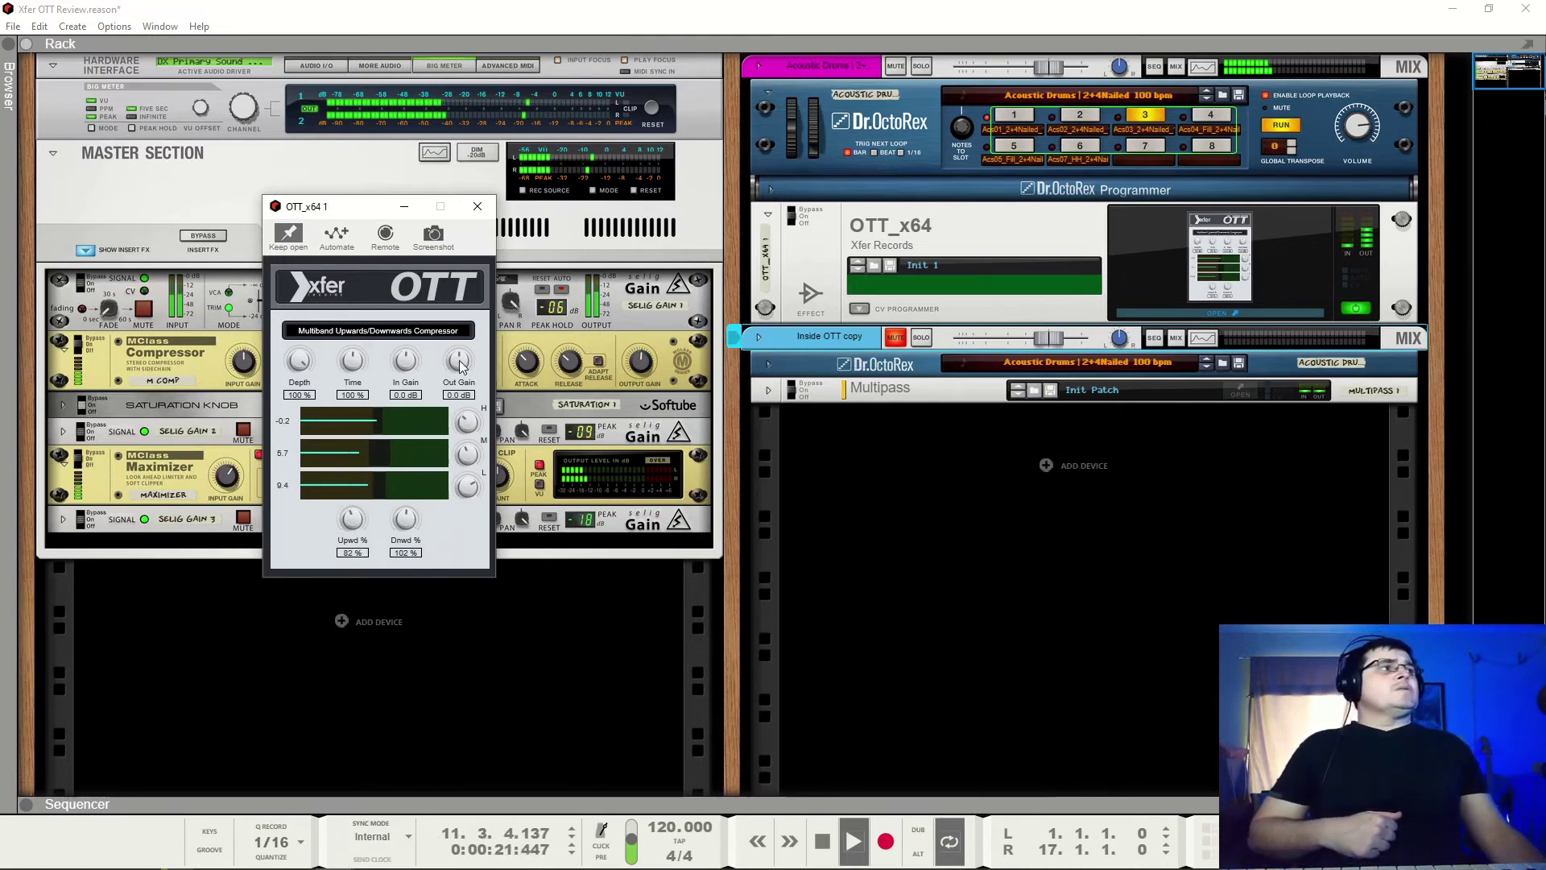
Set OTT's In Gain to 11.6 dB and Time to 17 %, listen to the loop and stop playback
{"action": "left_click_drag", "start_coordinate": [409, 365], "coordinate": [417, 345]}
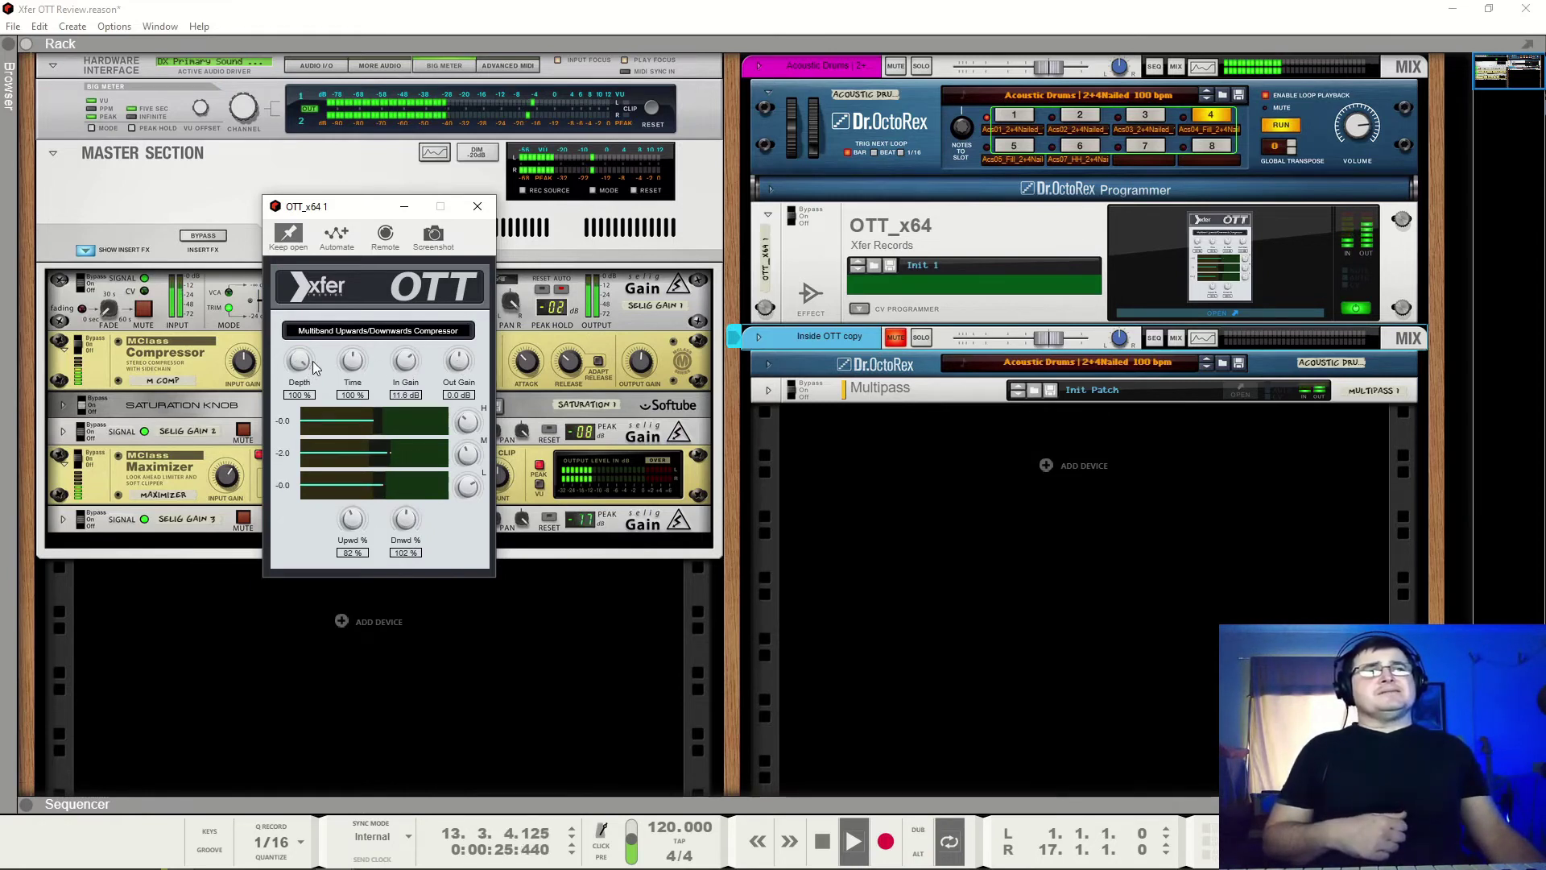
{"action": "left_click_drag", "start_coordinate": [352, 363], "coordinate": [343, 293]}
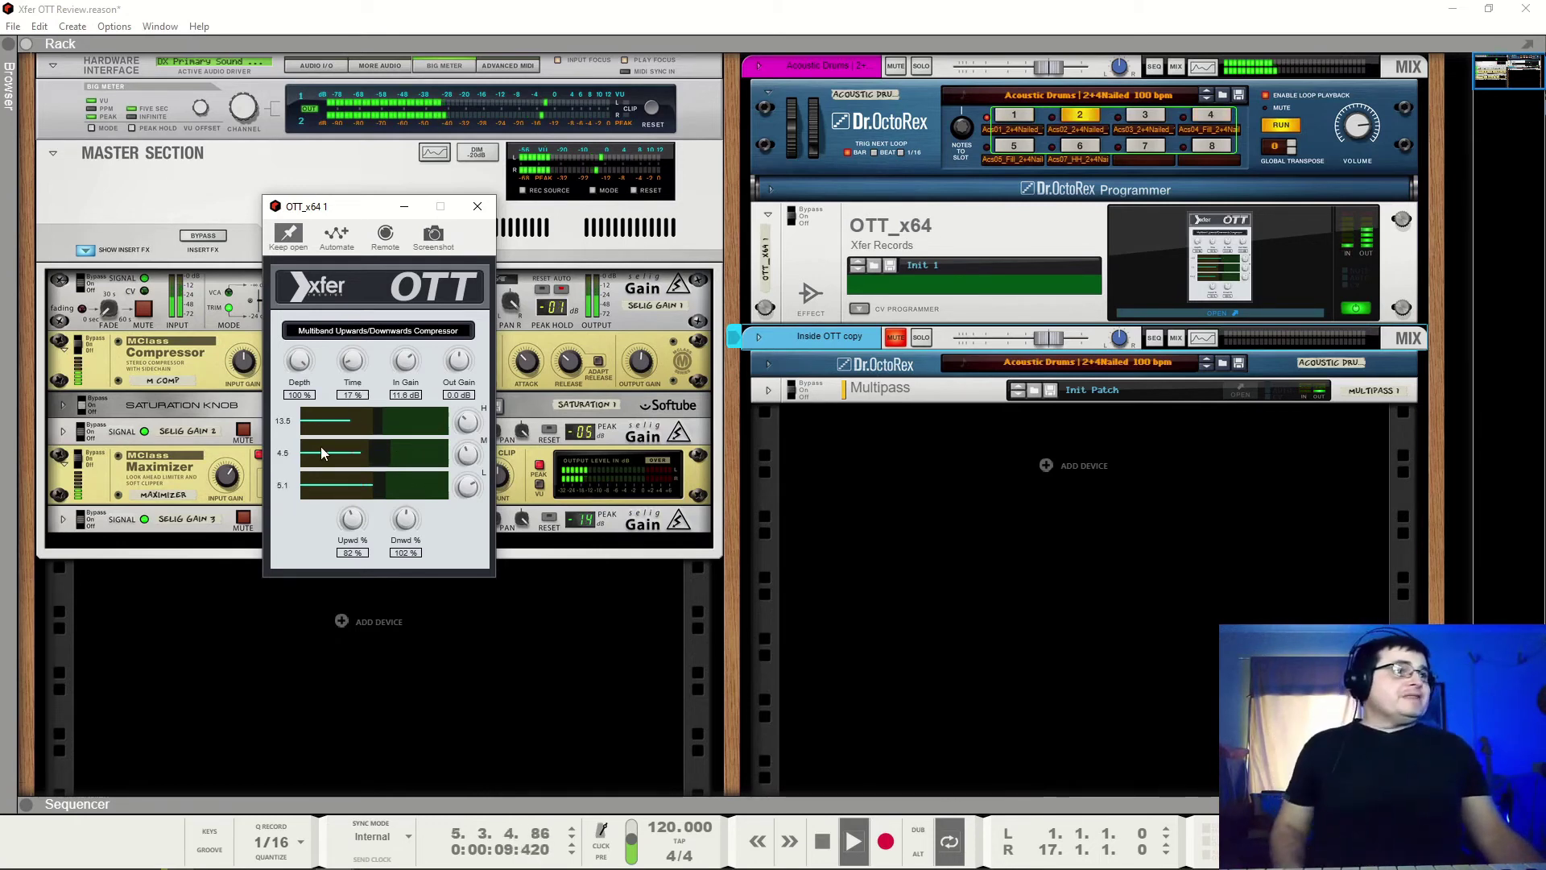
{"action": "key", "text": "space"}
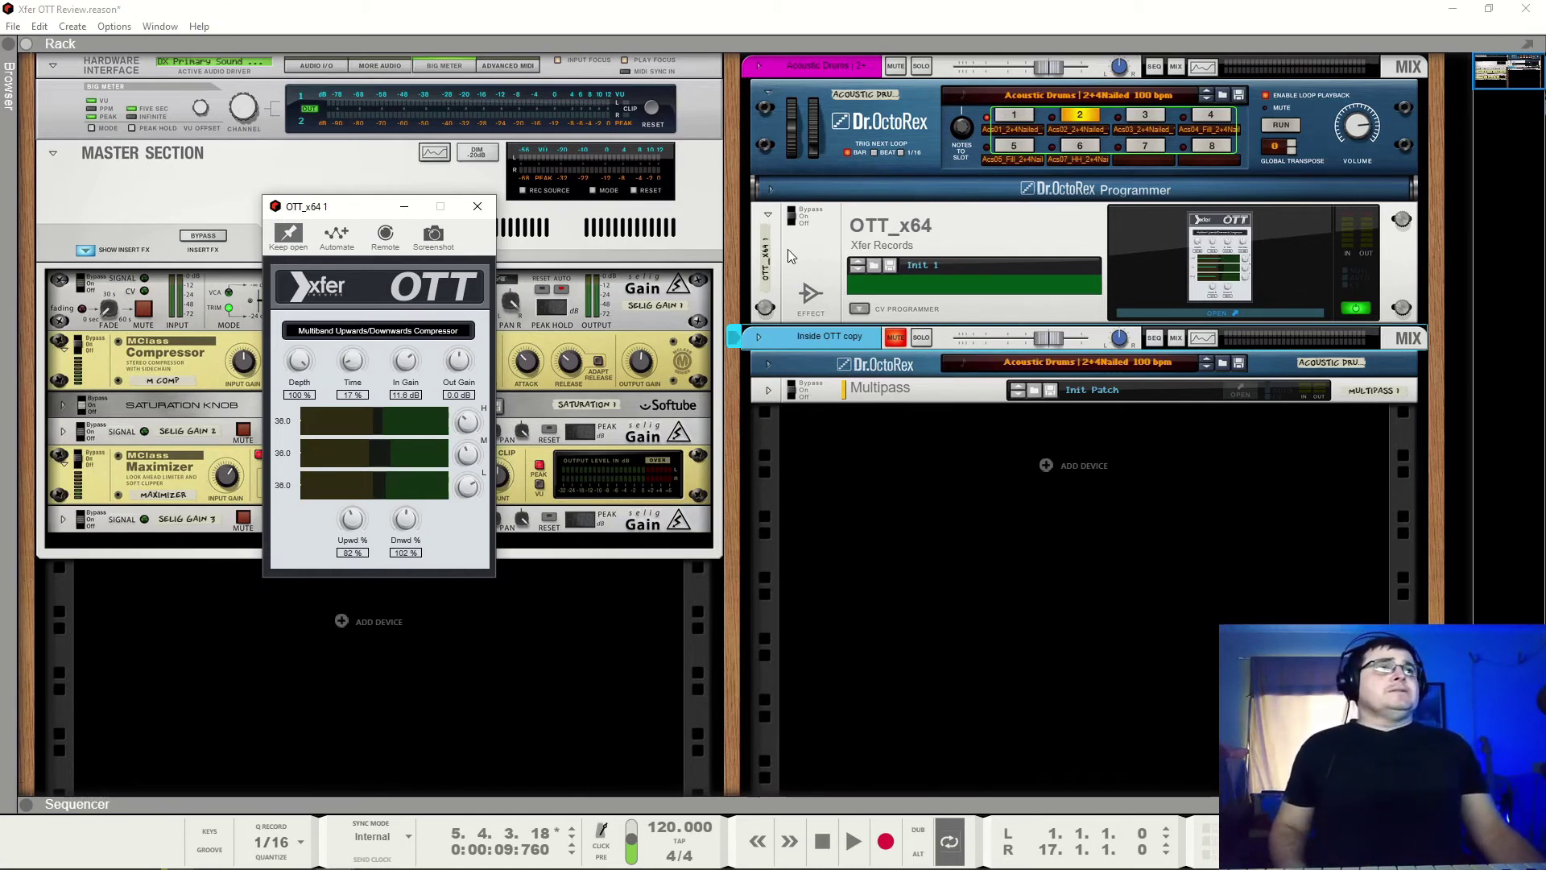
Play the drum loop again and reduce OTT's upward compression to 50 %
{"action": "key", "text": "space"}
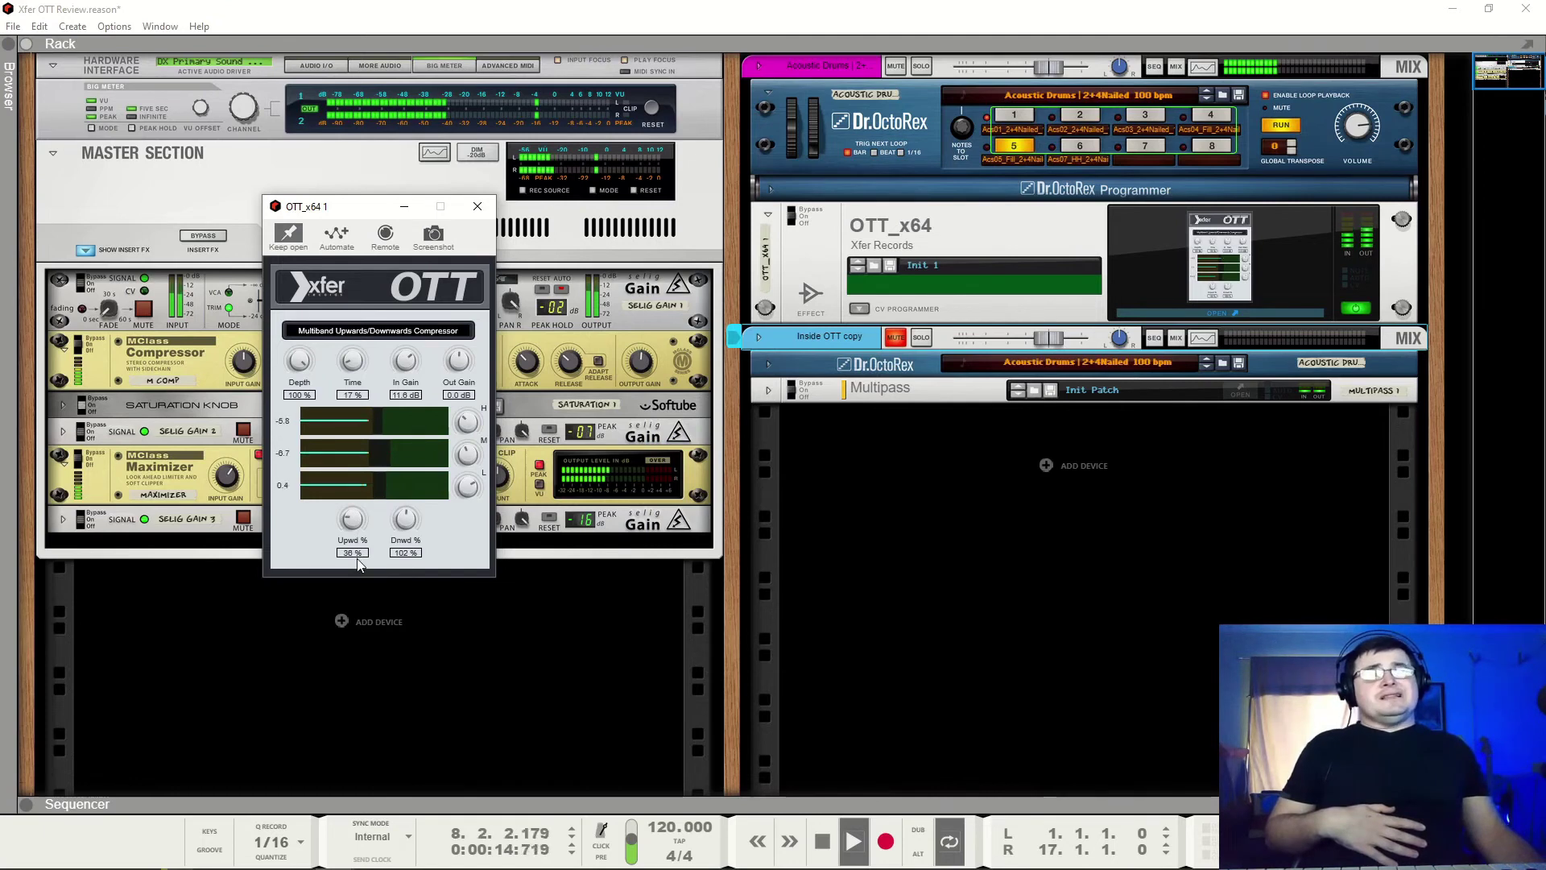
{"action": "left_click_drag", "start_coordinate": [357, 533], "coordinate": [363, 558]}
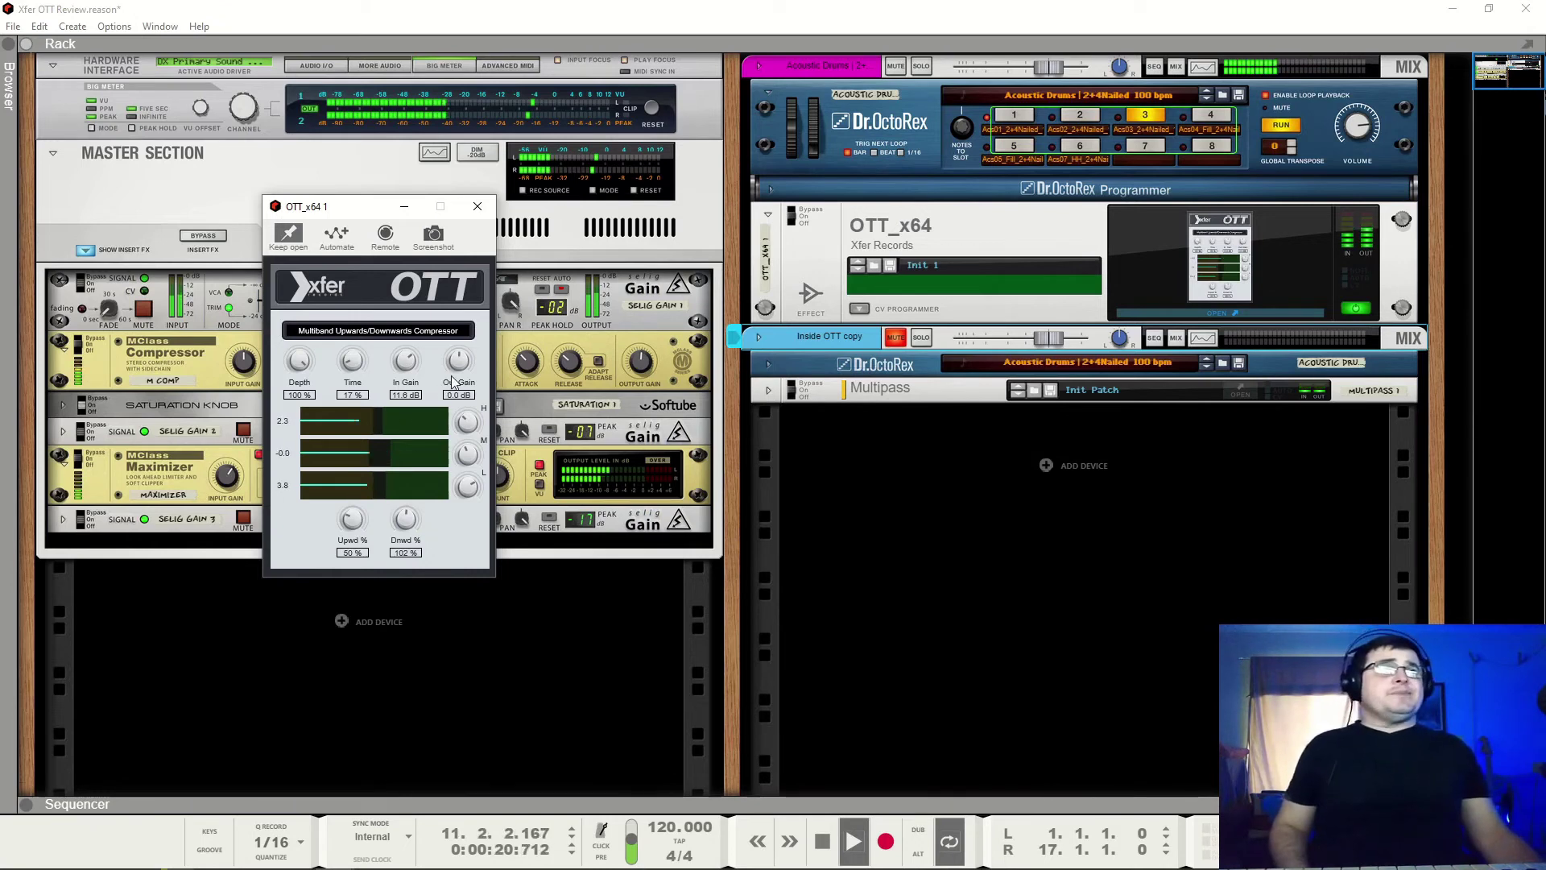
{"action": "key", "text": "space"}
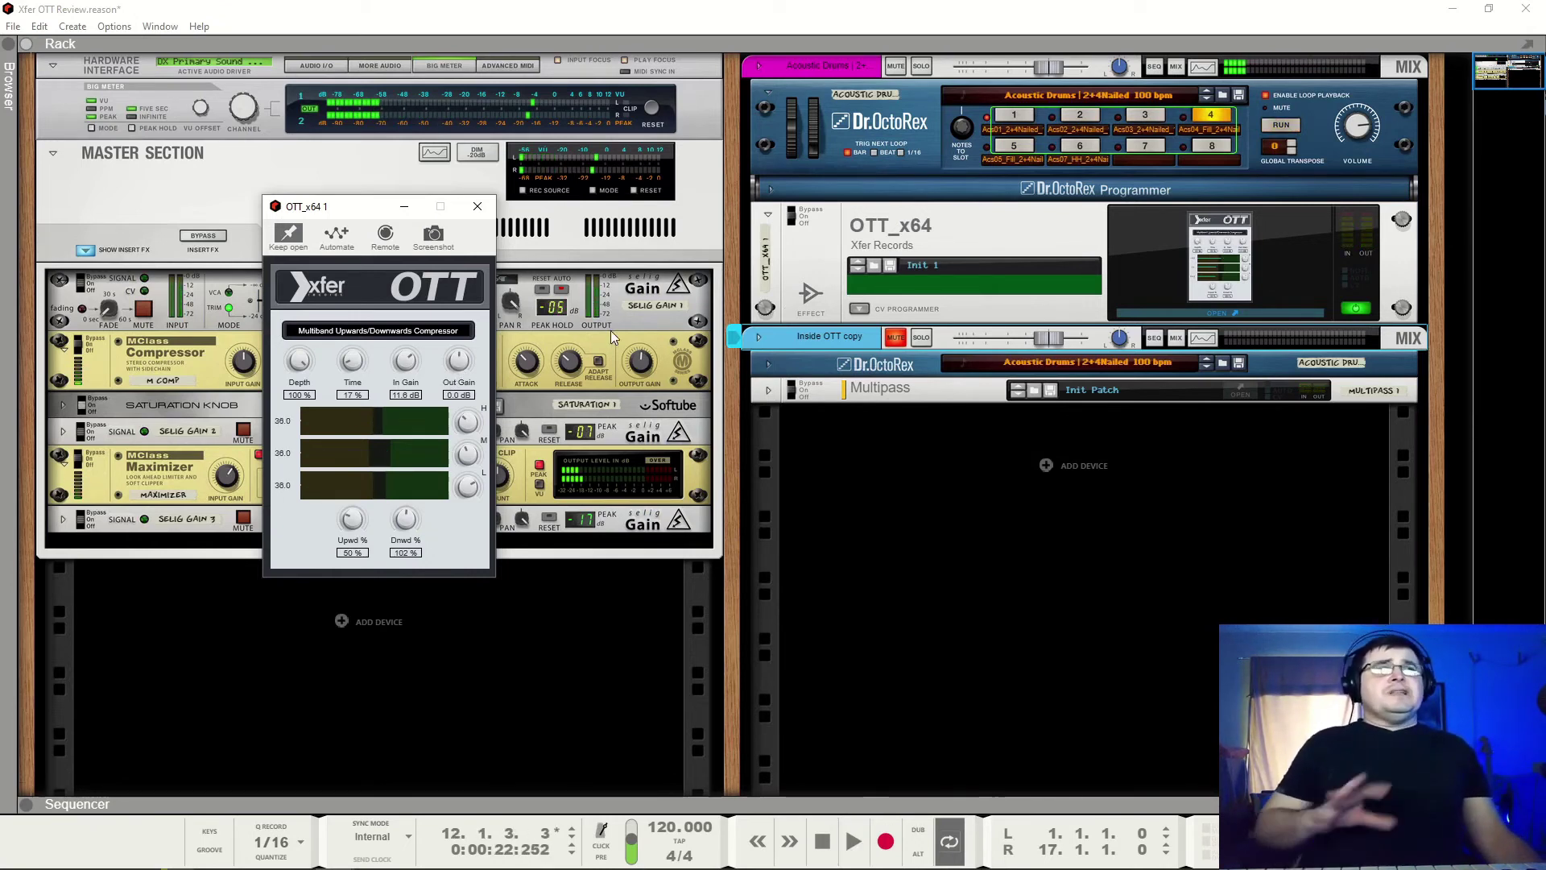
Set OTT's Depth to 52 % and play the loop, using the device's bypass switch to compare
{"action": "left_click_drag", "start_coordinate": [298, 359], "coordinate": [306, 381]}
{"action": "key", "text": "space"}
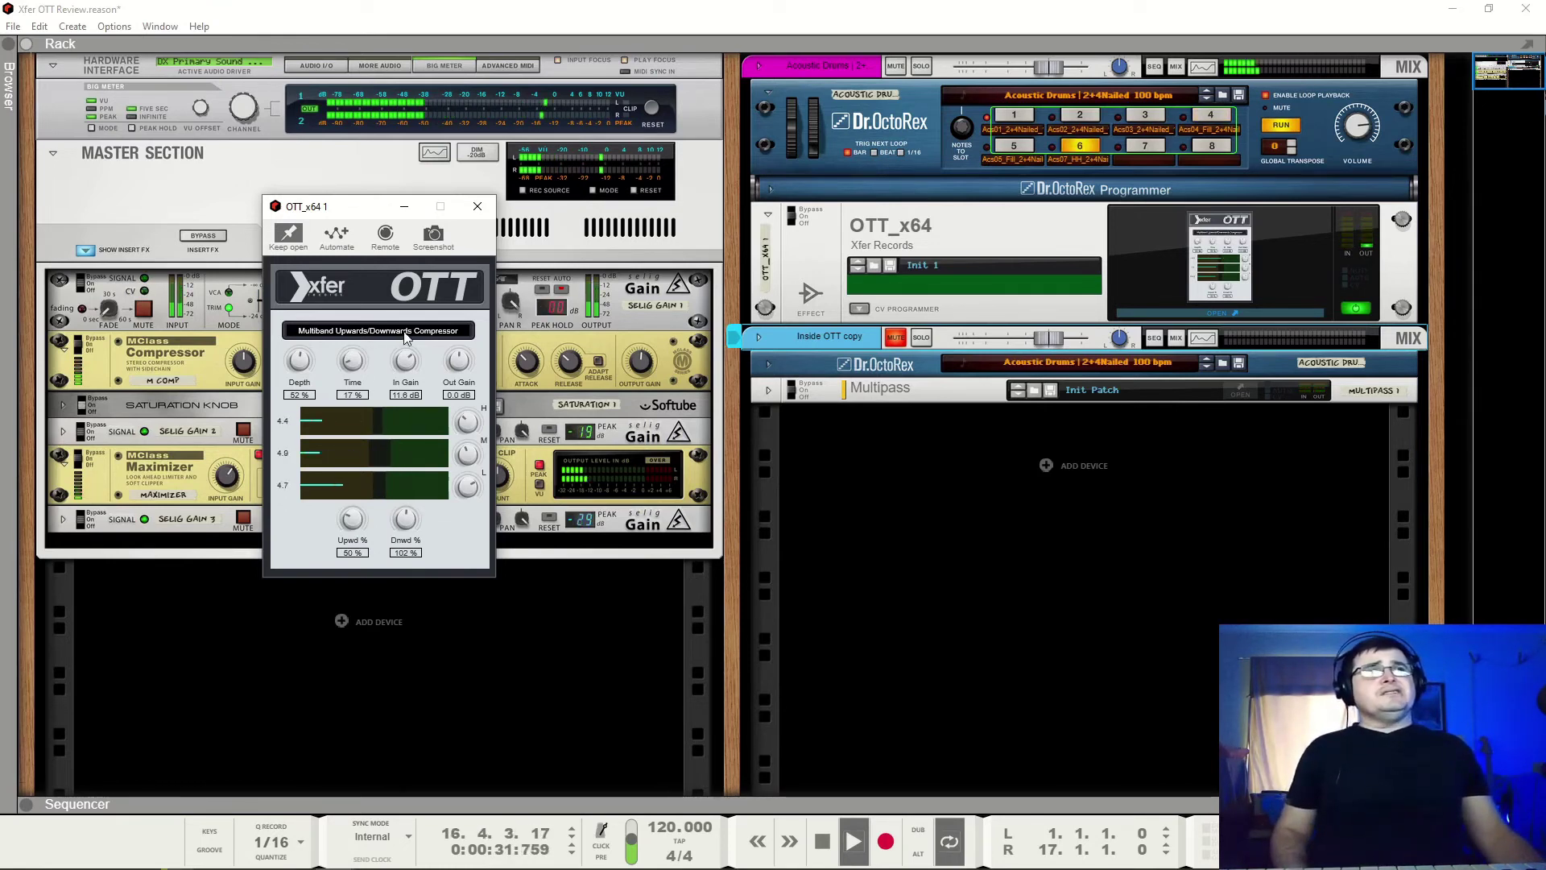
{"action": "left_click", "coordinate": [795, 225]}
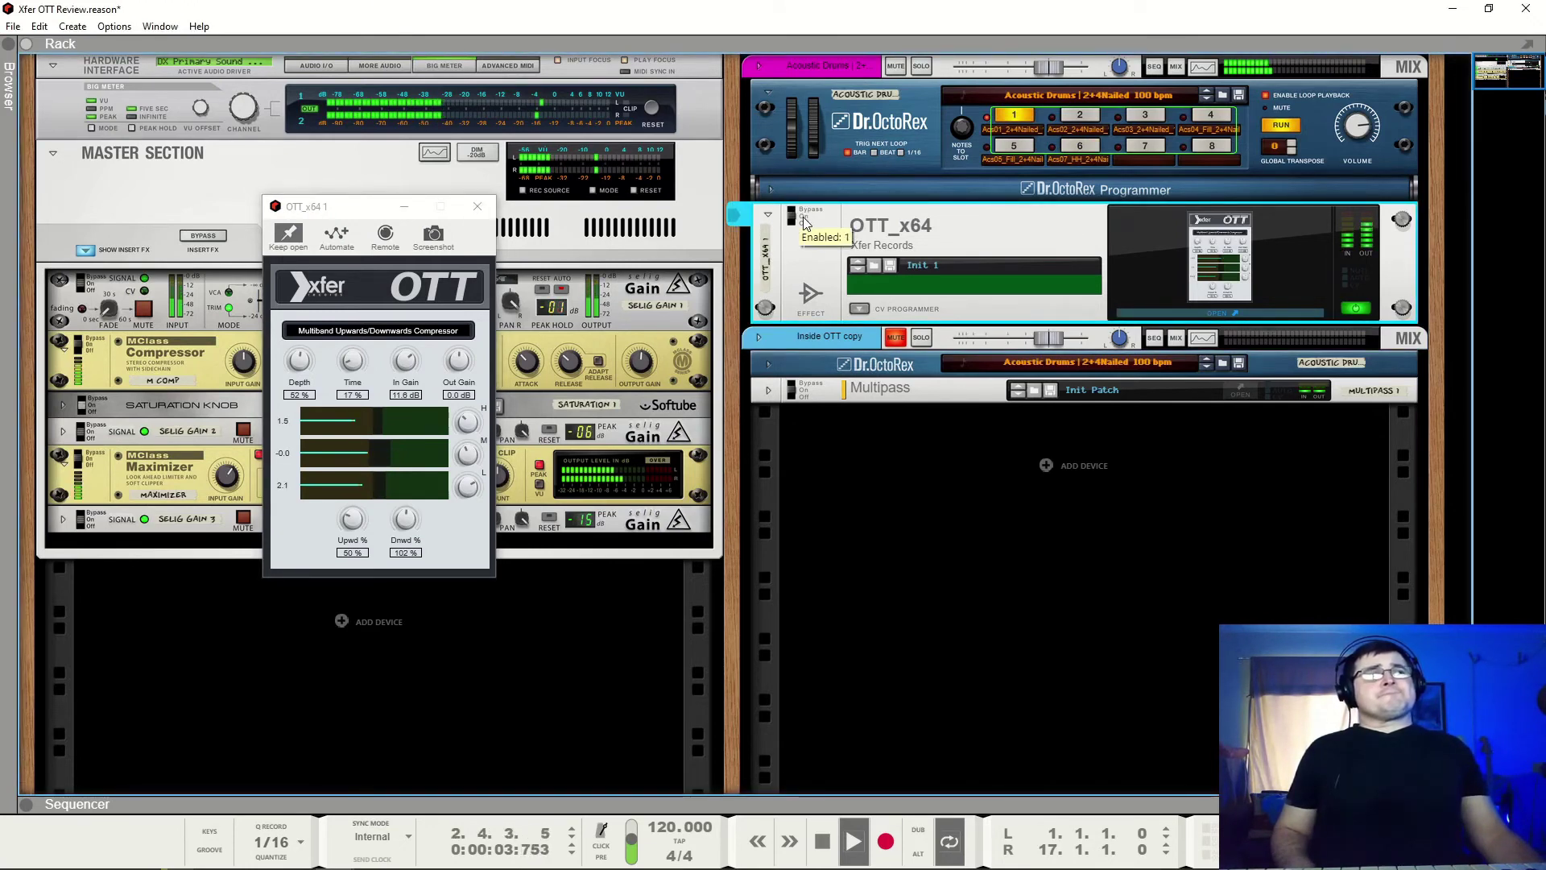
Shift OTT's high-band thresholds lower and its mid- and low-band thresholds higher, and play the drum loop through the new settings
{"action": "key", "text": "space"}
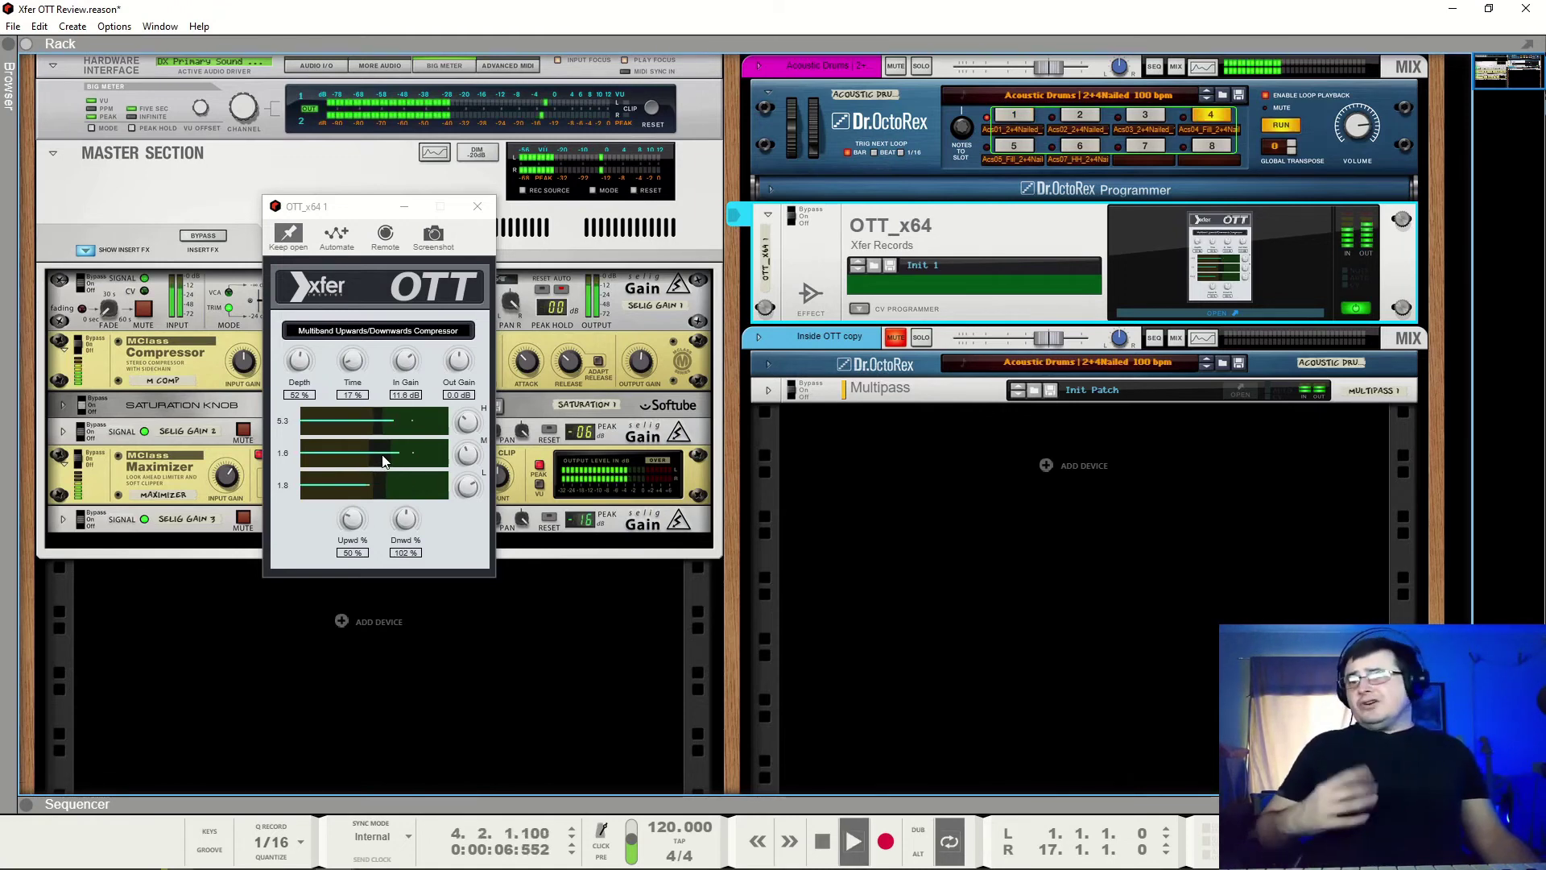
{"action": "left_click", "coordinate": [380, 461]}
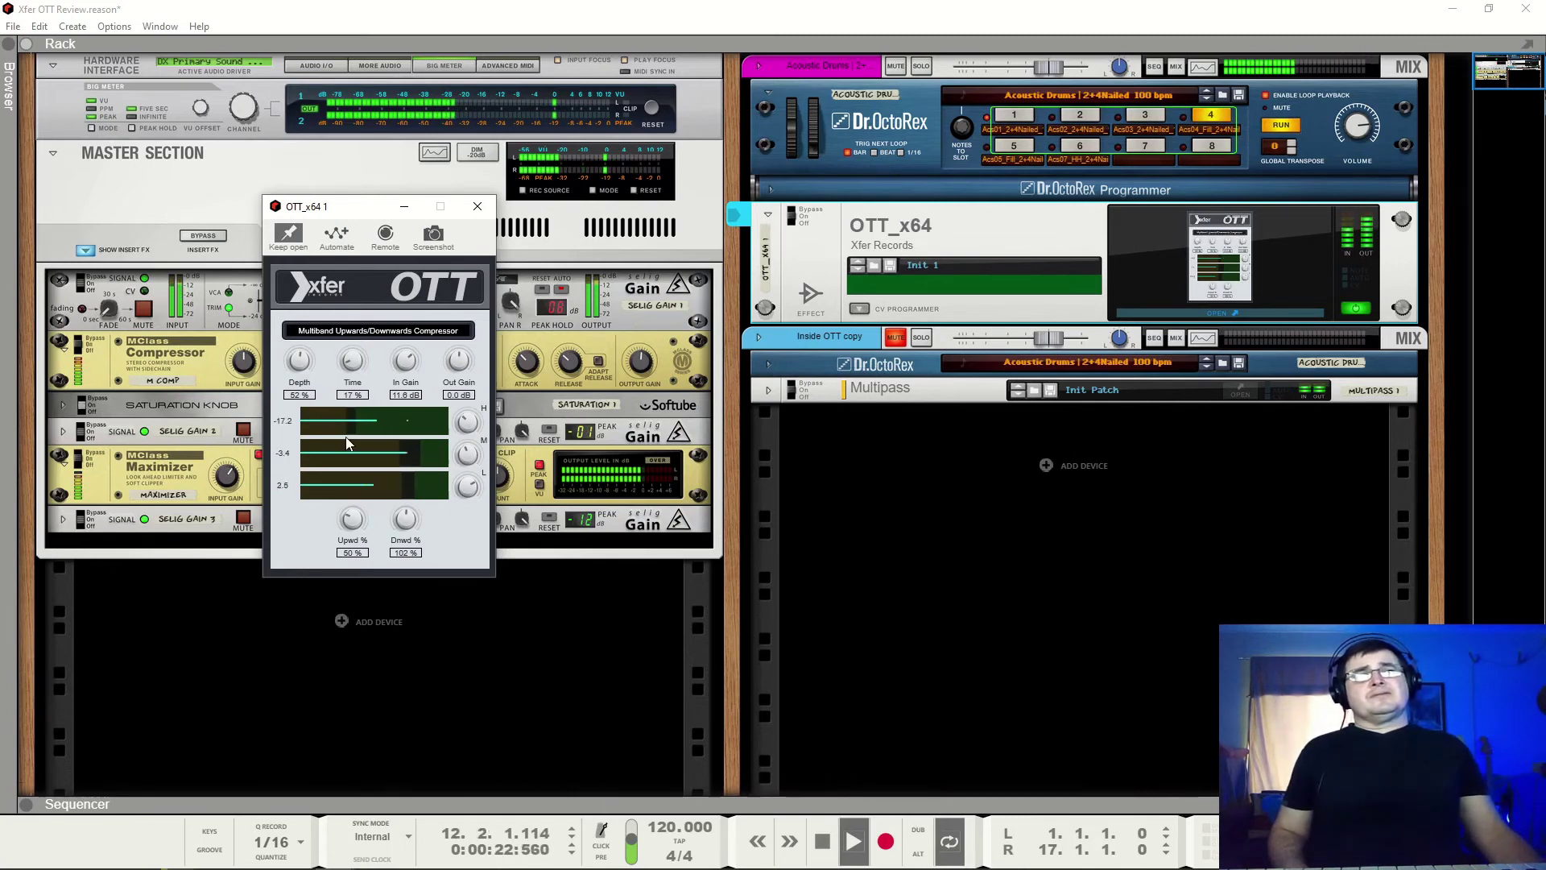
{"action": "key", "text": "space"}
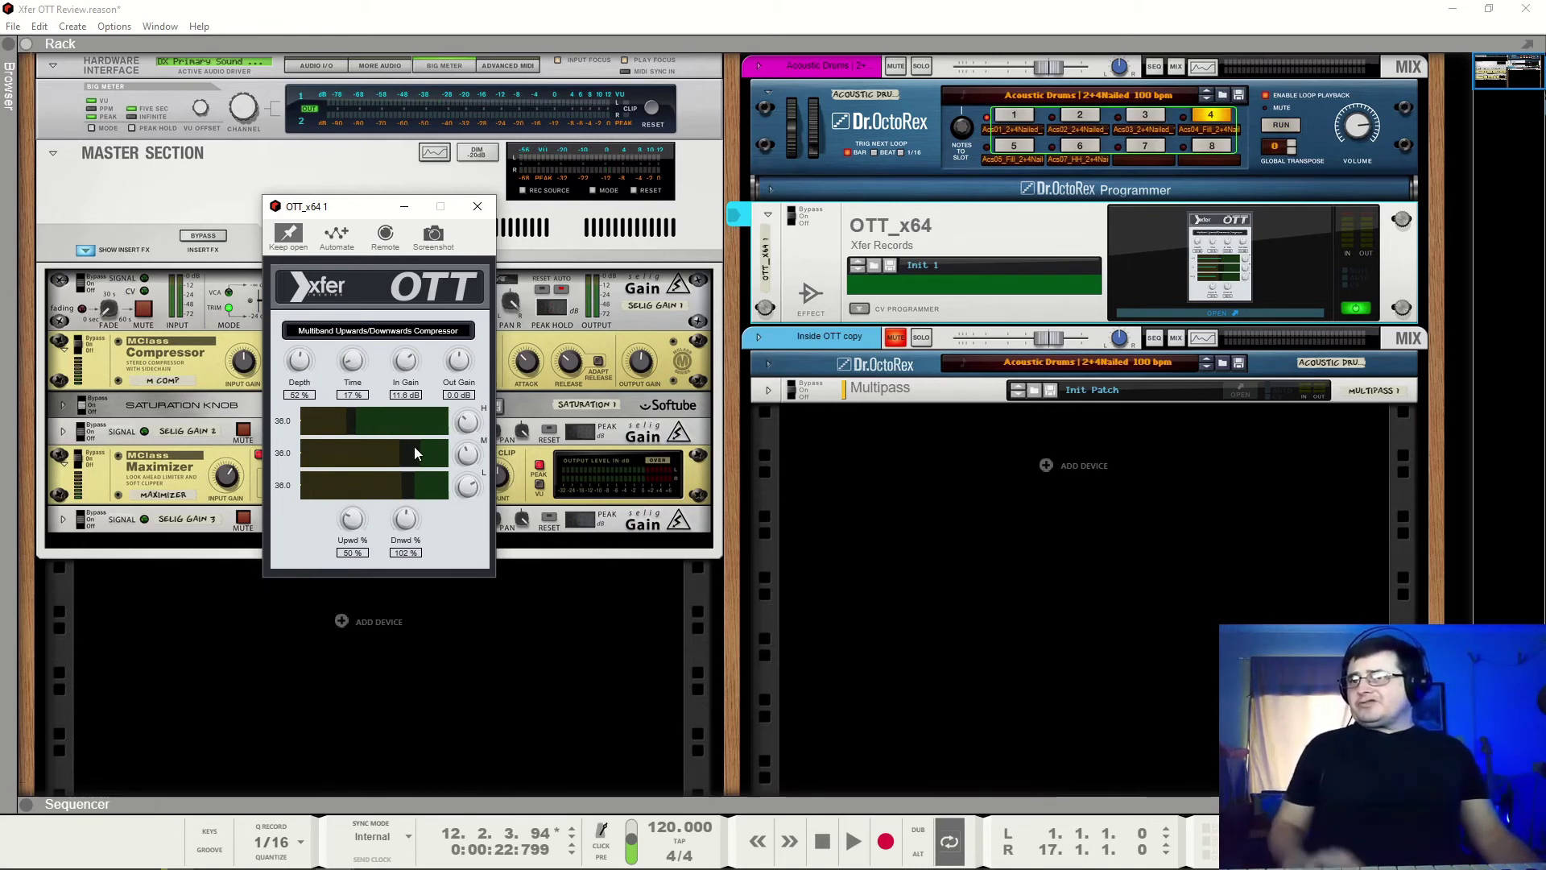
{"action": "key", "text": "space"}
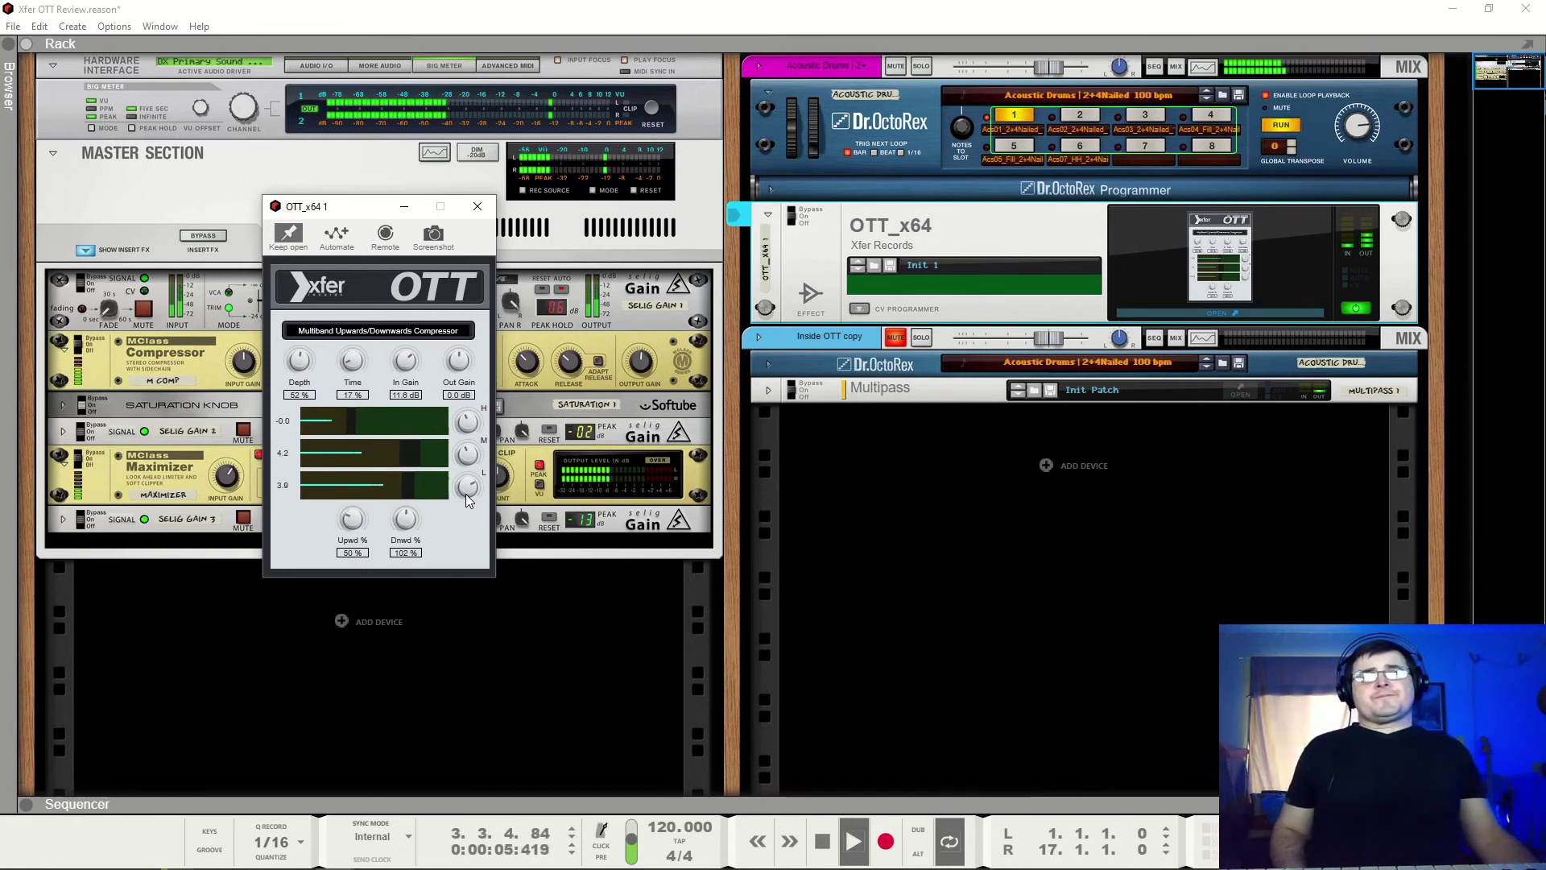
{"action": "key", "text": "space"}
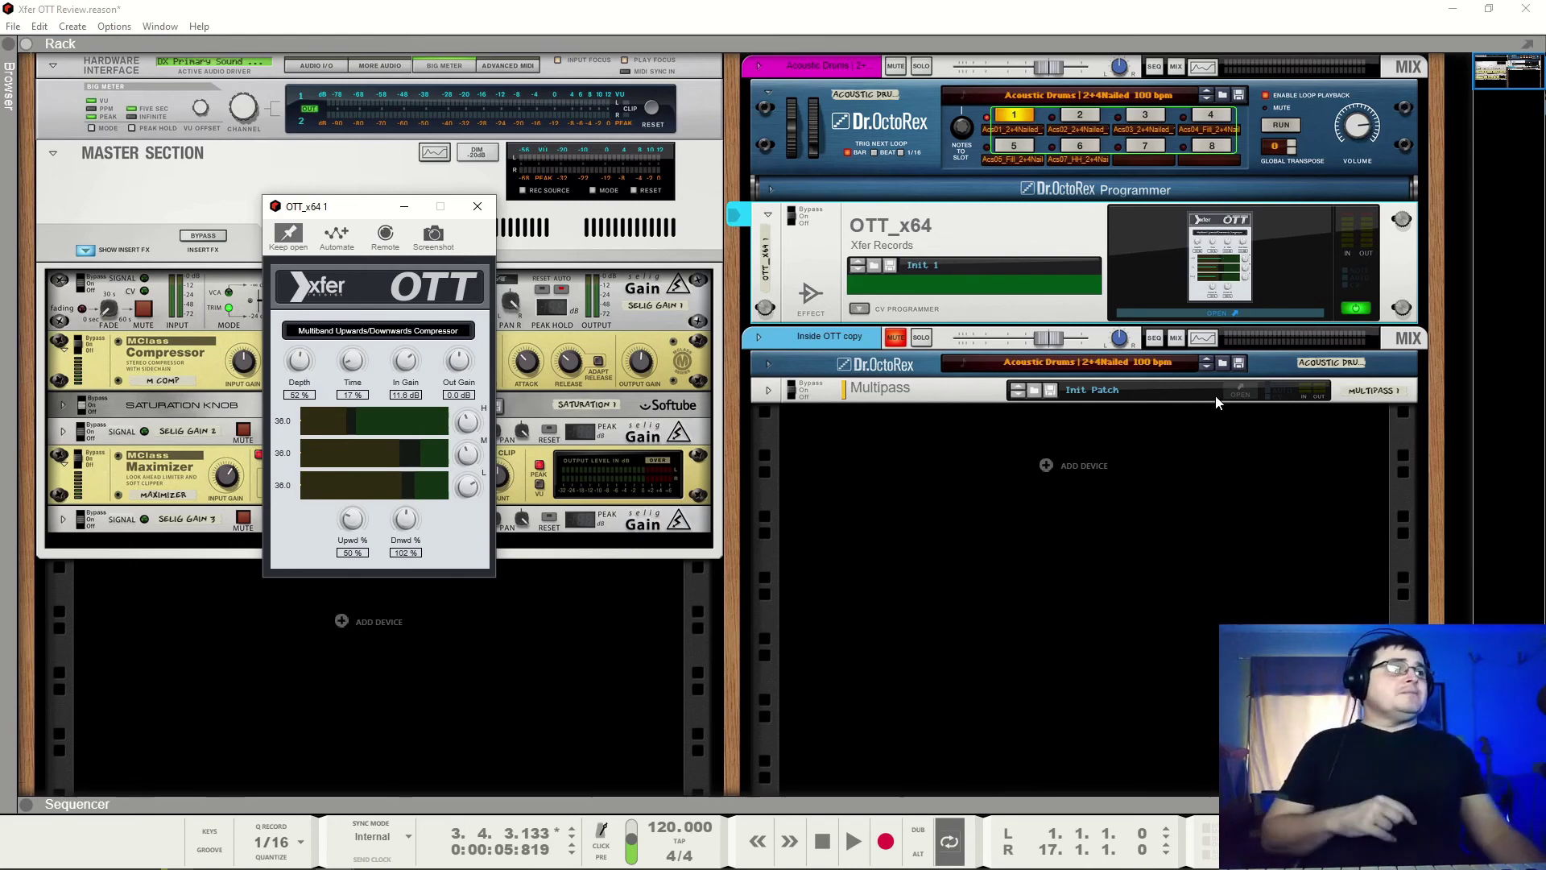
Reopen the Multipass window to examine the three-band setup, and close it
{"action": "left_click", "coordinate": [1240, 394]}
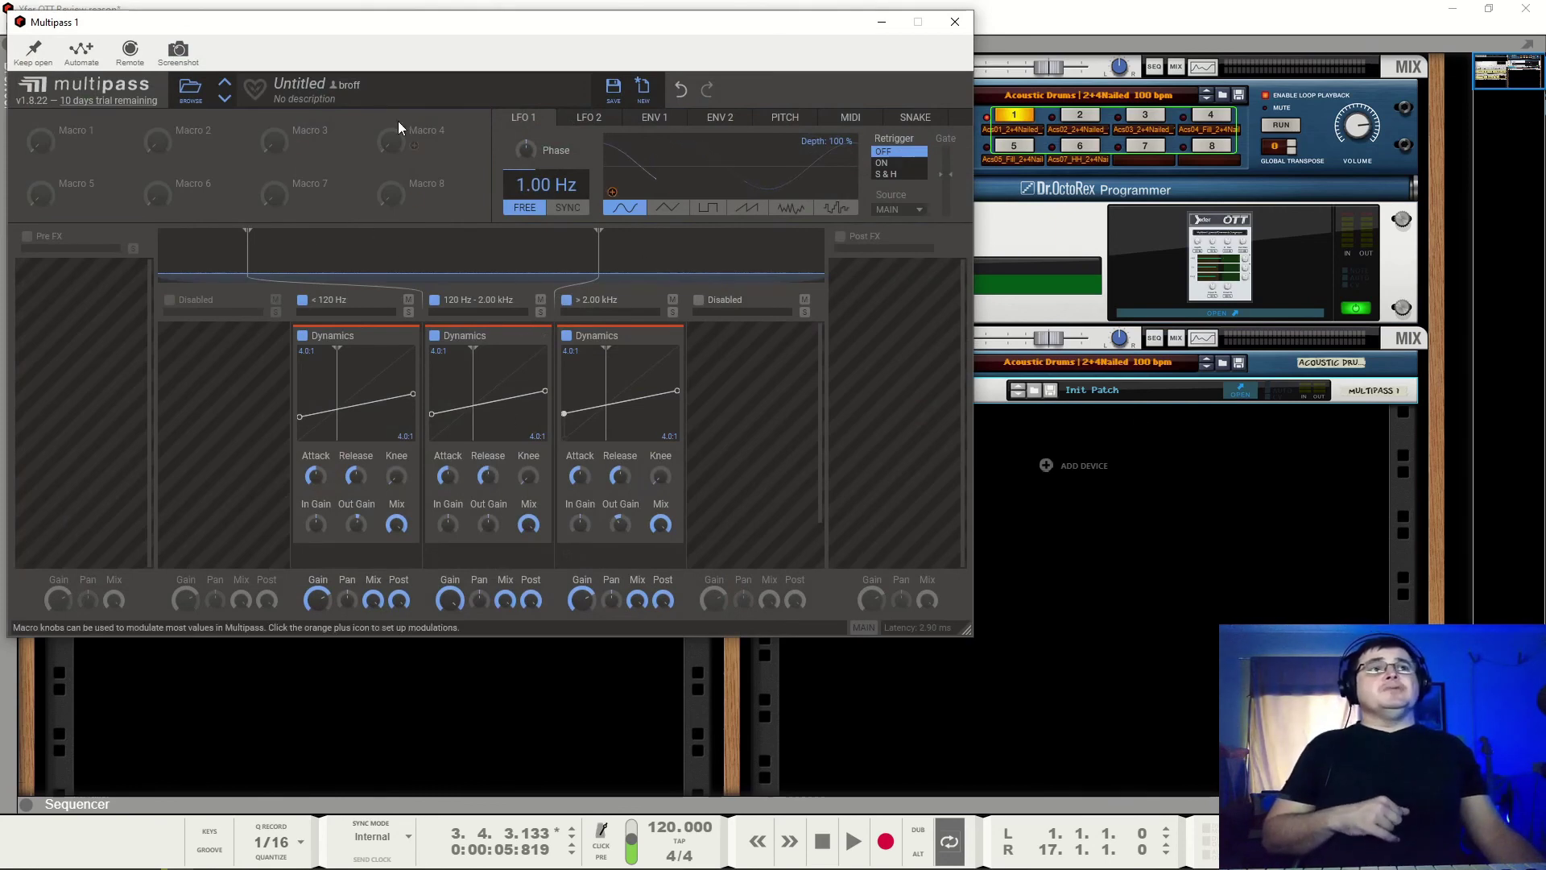
{"action": "left_click", "coordinate": [957, 29]}
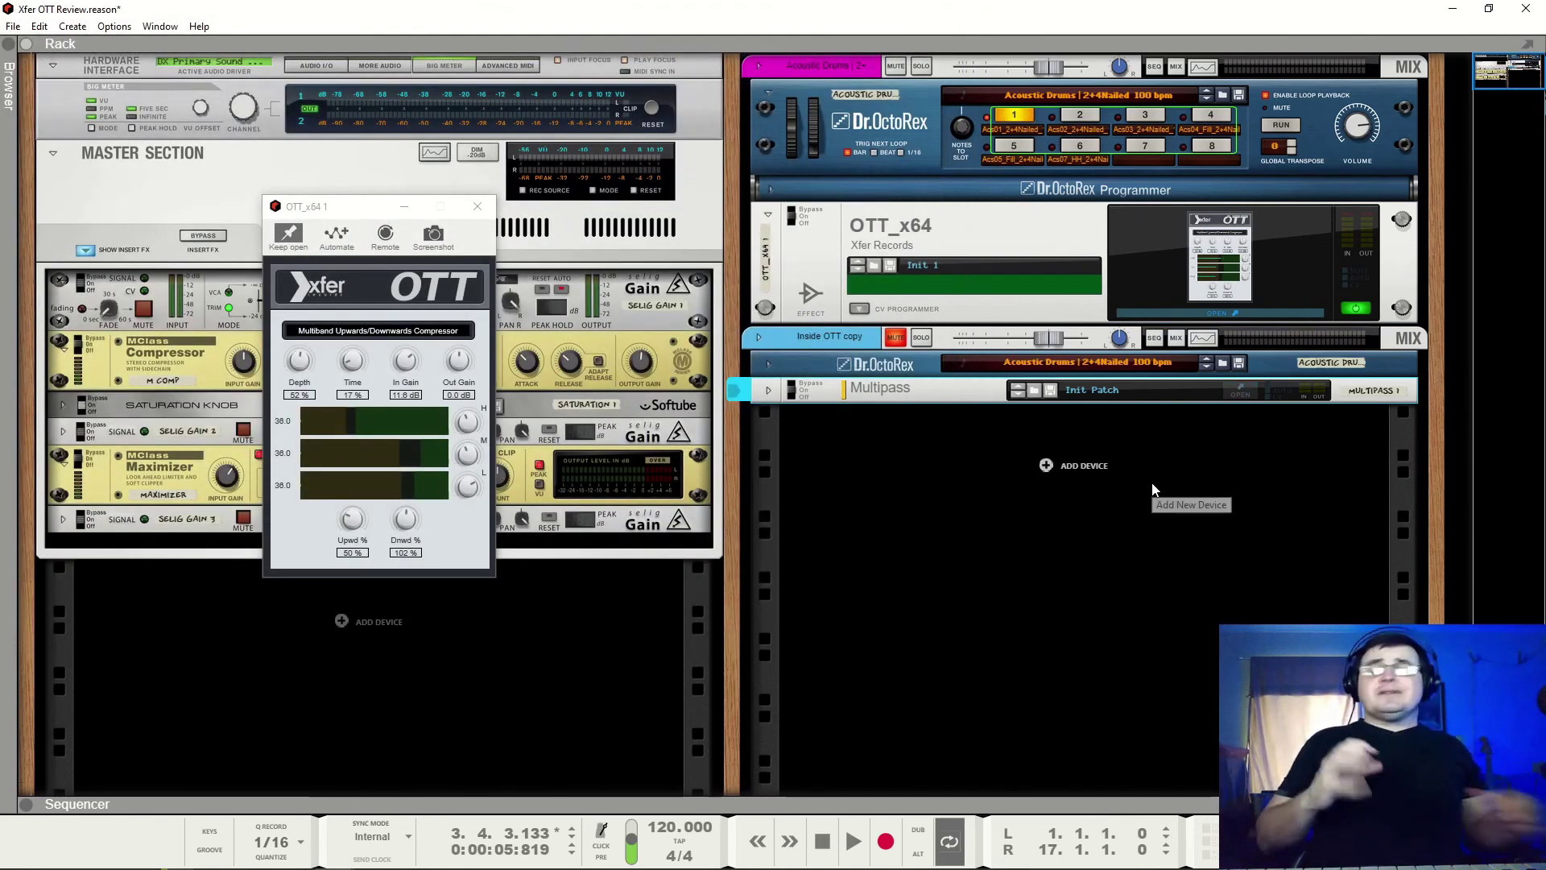